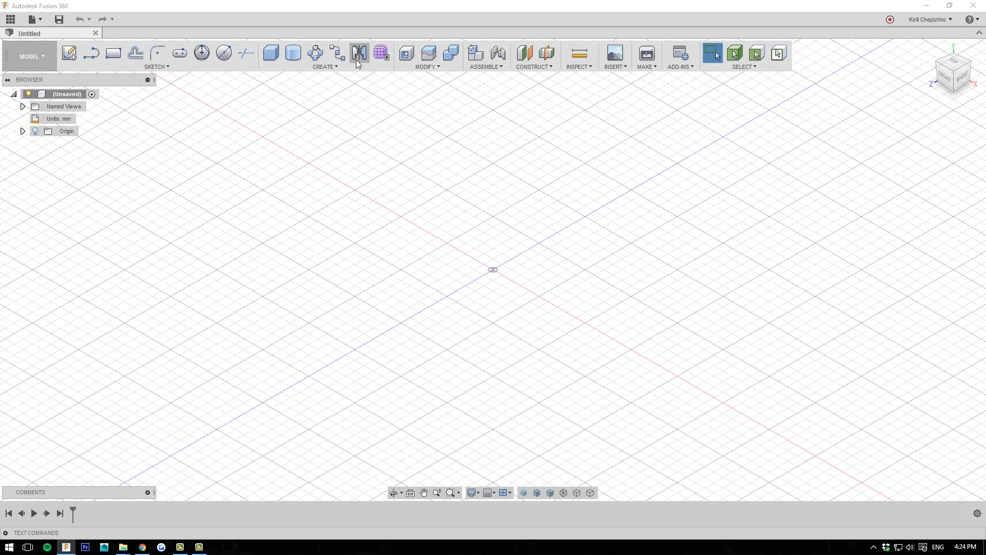
{"action": "left_click", "coordinate": [305, 69]}
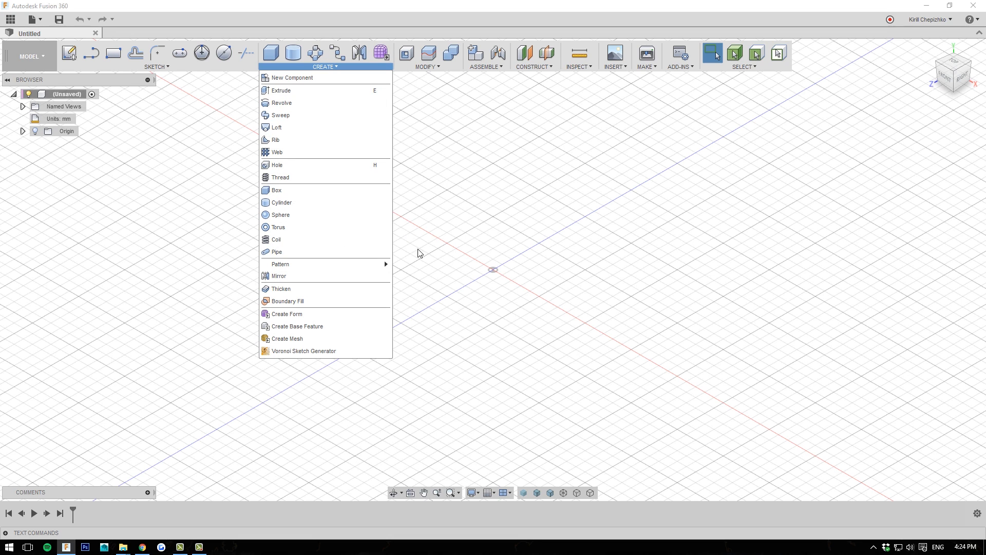
{"action": "left_click", "coordinate": [431, 22]}
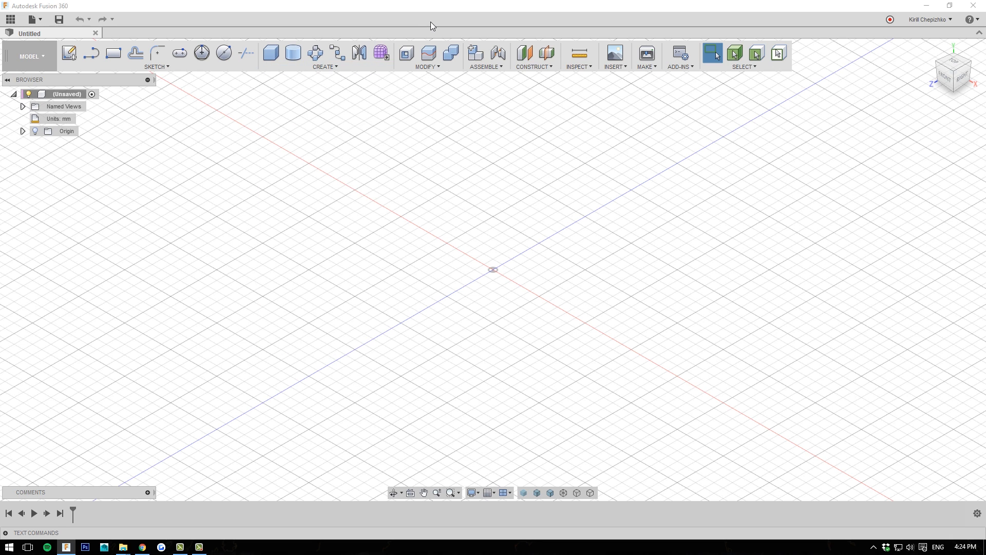
Create a box on the horizontal origin plane, about 45 mm long, 45 mm wide and 40 mm high
{"action": "left_click", "coordinate": [113, 53]}
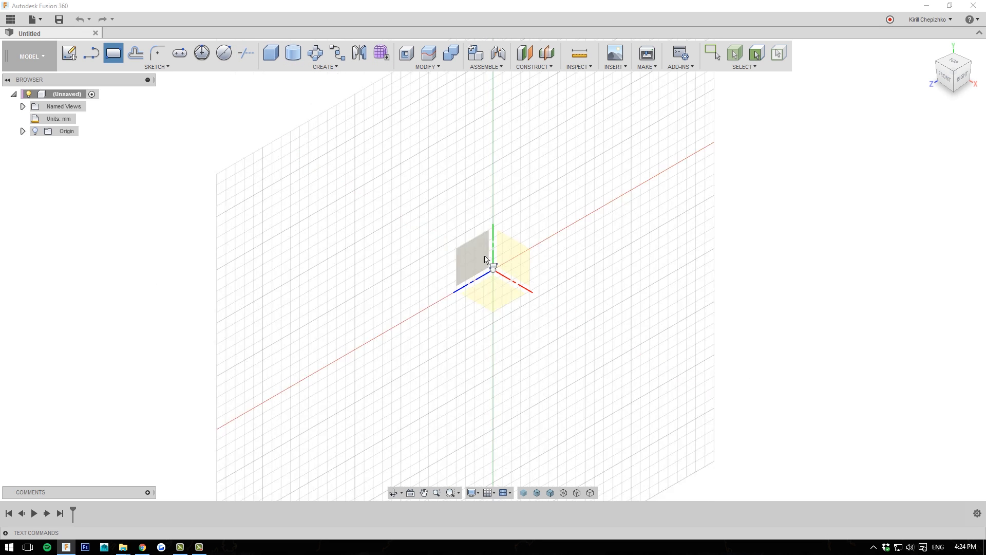
{"action": "left_click", "coordinate": [504, 302]}
{"action": "left_click", "coordinate": [438, 269]}
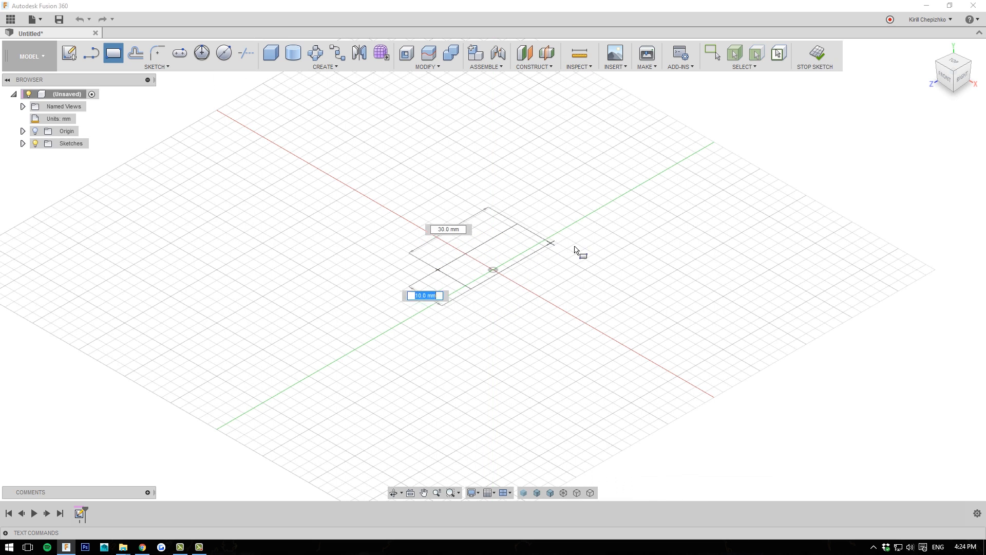
{"action": "left_click", "coordinate": [604, 270]}
{"action": "left_click_drag", "start_coordinate": [512, 253], "coordinate": [521, 176]}
{"action": "middle_click_drag", "start_coordinate": [521, 176], "coordinate": [472, 211]}
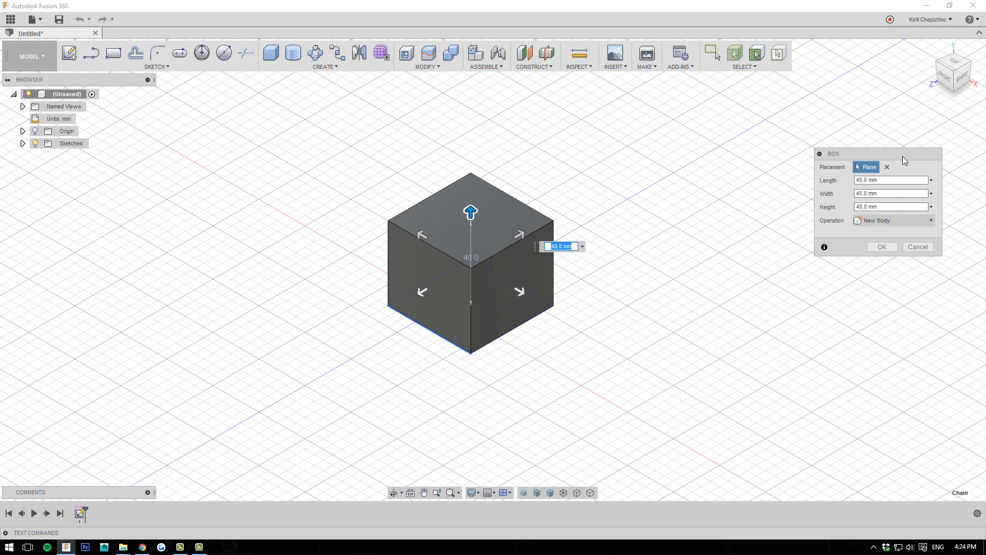
Resize the box to 40 mm length, 35 mm width and 30 mm height
{"action": "left_click_drag", "start_coordinate": [905, 154], "coordinate": [875, 139]}
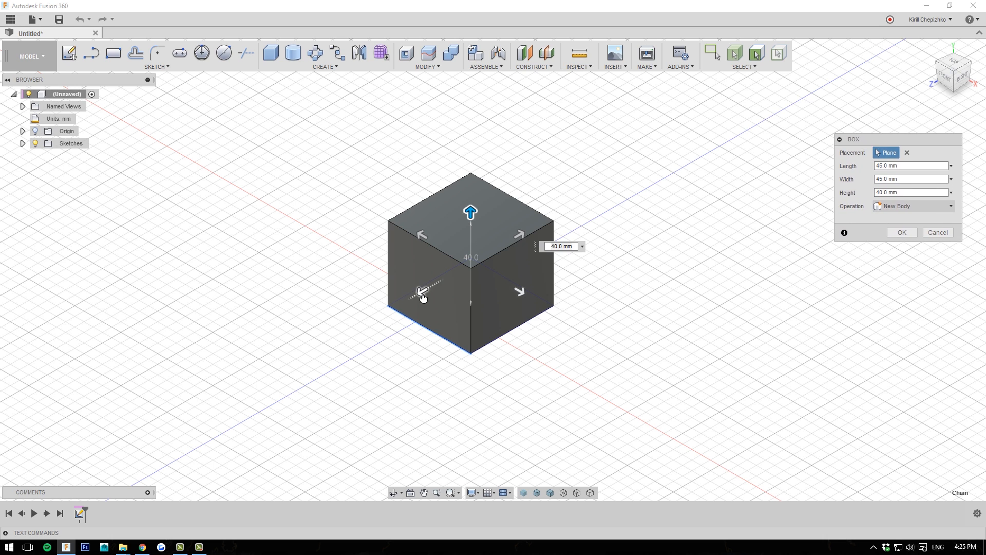
{"action": "left_click_drag", "start_coordinate": [422, 292], "coordinate": [451, 290]}
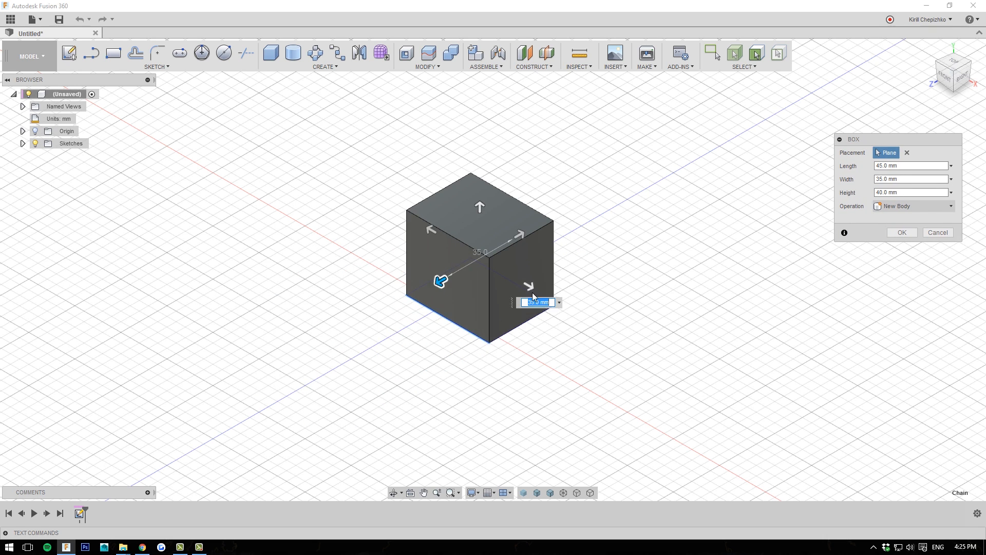
{"action": "mouse_move", "coordinate": [532, 293]}
{"action": "left_mouse_down"}
{"action": "mouse_move", "coordinate": [630, 341]}
{"action": "mouse_move", "coordinate": [517, 296]}
{"action": "left_mouse_up"}
{"action": "left_click_drag", "start_coordinate": [432, 230], "coordinate": [475, 226]}
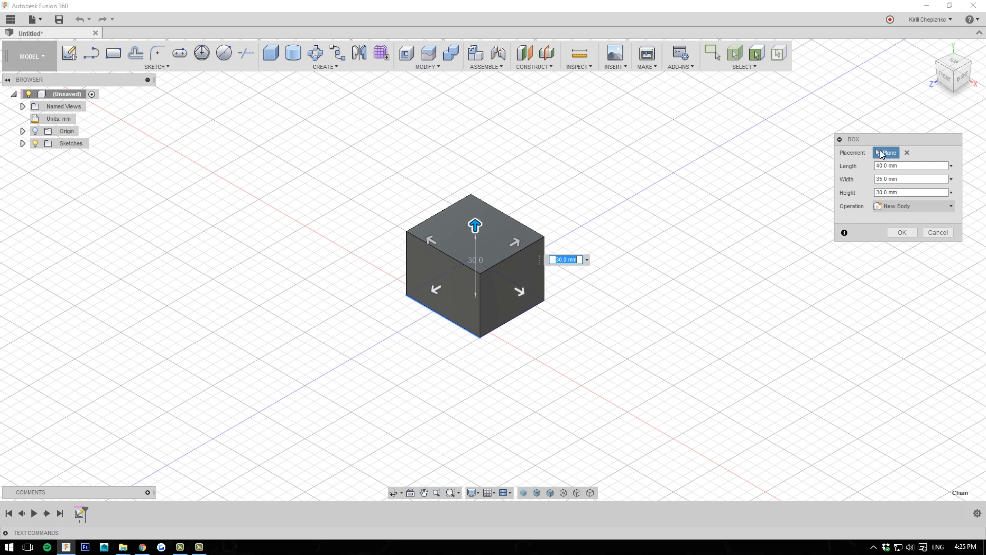
Review the box's operation options and create it as a New Body
{"action": "left_click", "coordinate": [900, 187]}
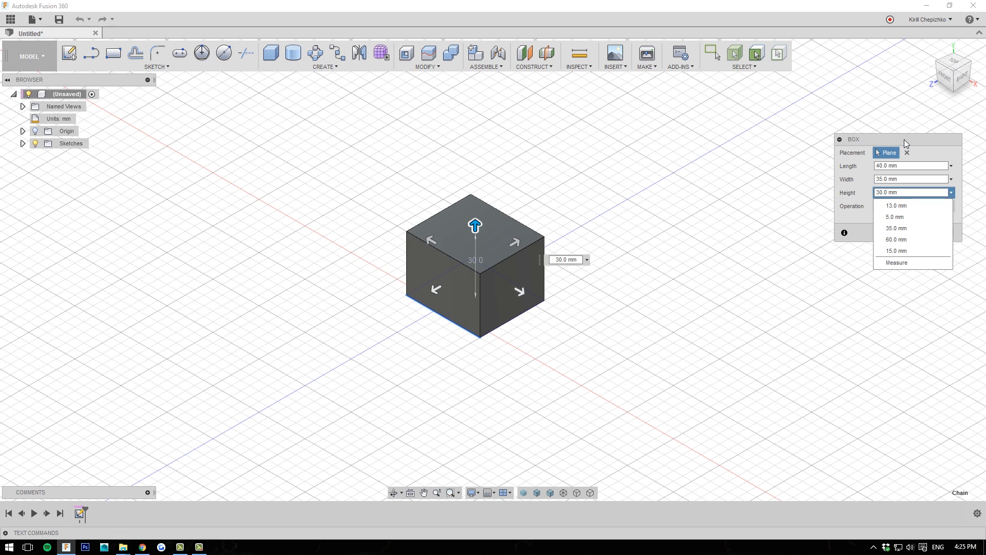
{"action": "left_click_drag", "start_coordinate": [904, 140], "coordinate": [900, 151]}
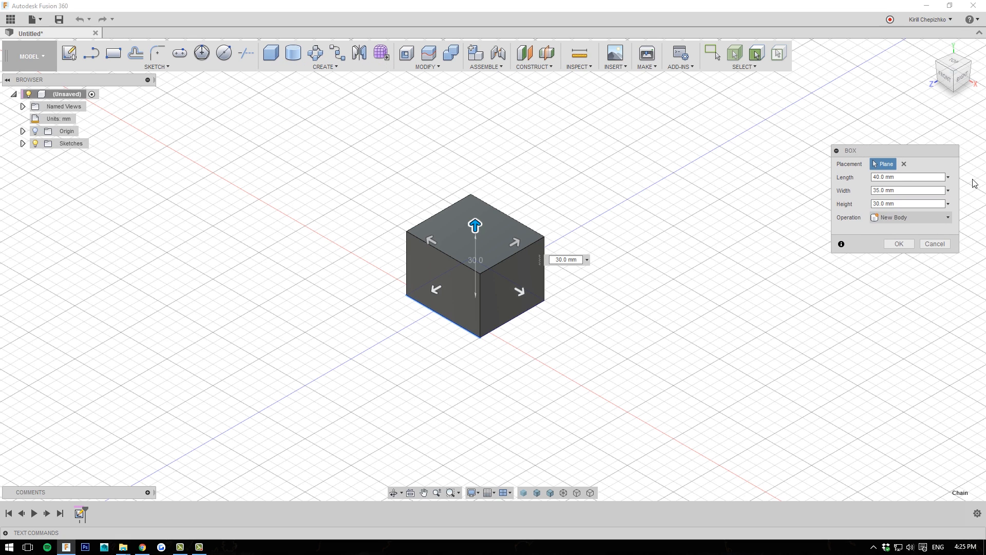
{"action": "left_click_drag", "start_coordinate": [884, 155], "coordinate": [883, 137]}
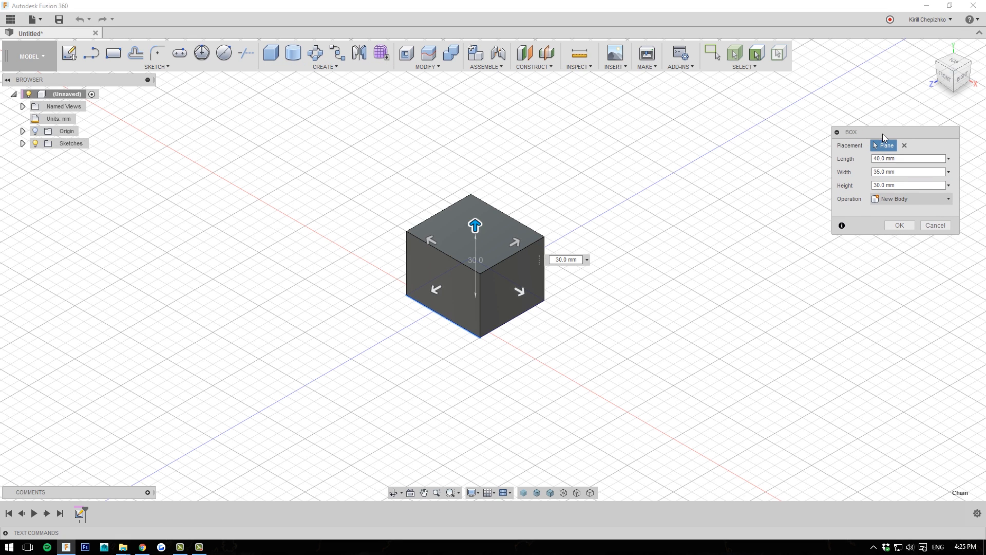
{"action": "left_click", "coordinate": [909, 200]}
{"action": "left_click", "coordinate": [885, 199]}
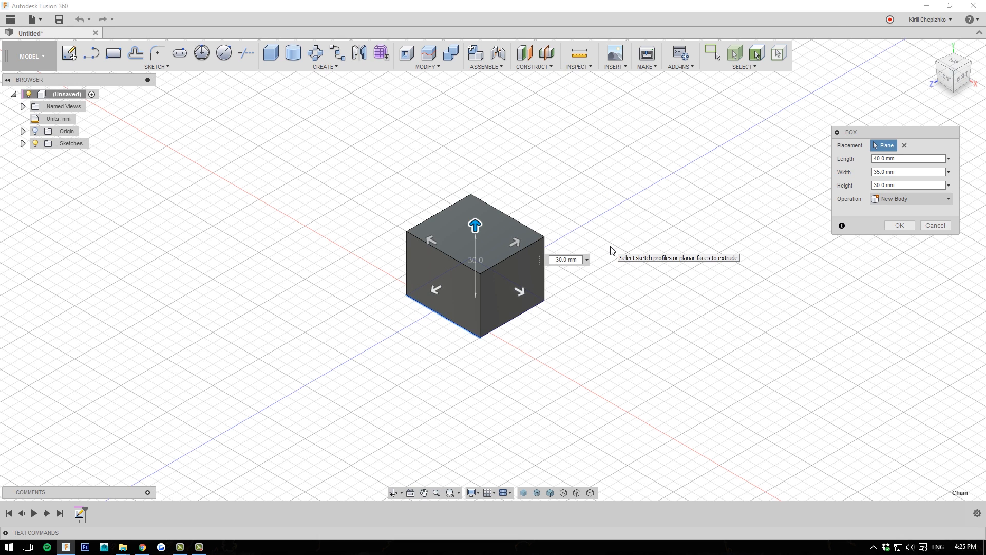
{"action": "left_click", "coordinate": [898, 200]}
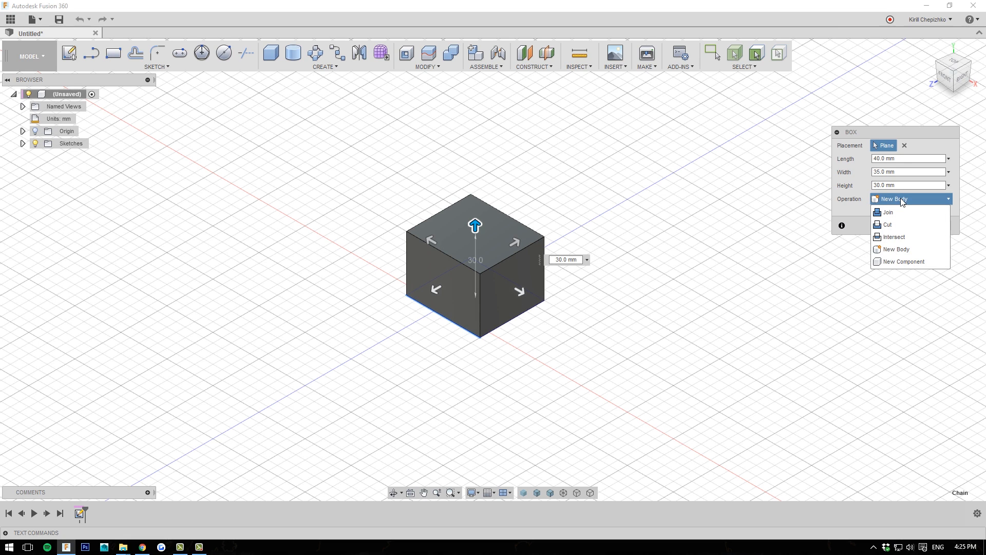
{"action": "left_click", "coordinate": [902, 201]}
{"action": "left_click", "coordinate": [899, 226]}
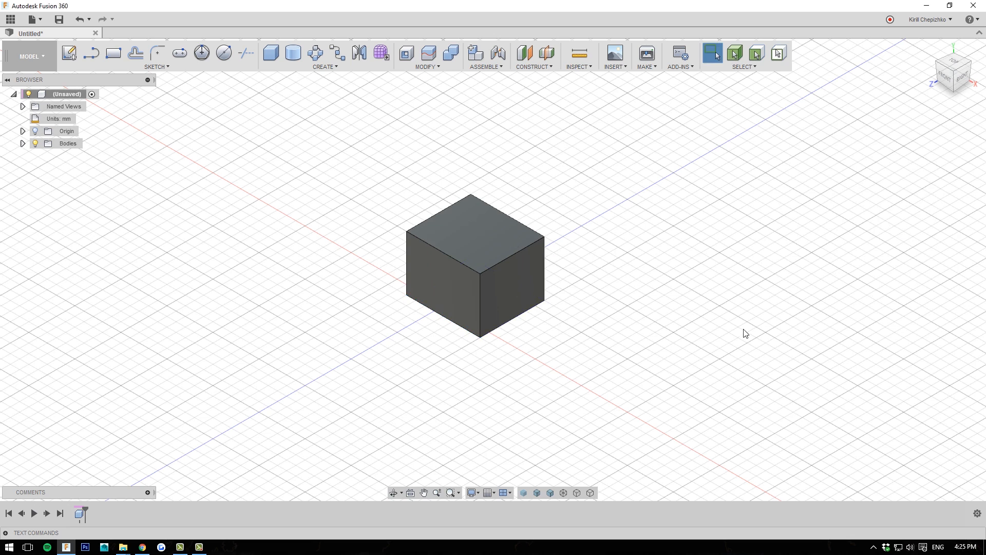
Place a second box on the block's top face, about 10 mm by 9 mm and 15 mm high, as a Join
{"action": "middle_click_drag", "start_coordinate": [662, 332], "coordinate": [656, 352]}
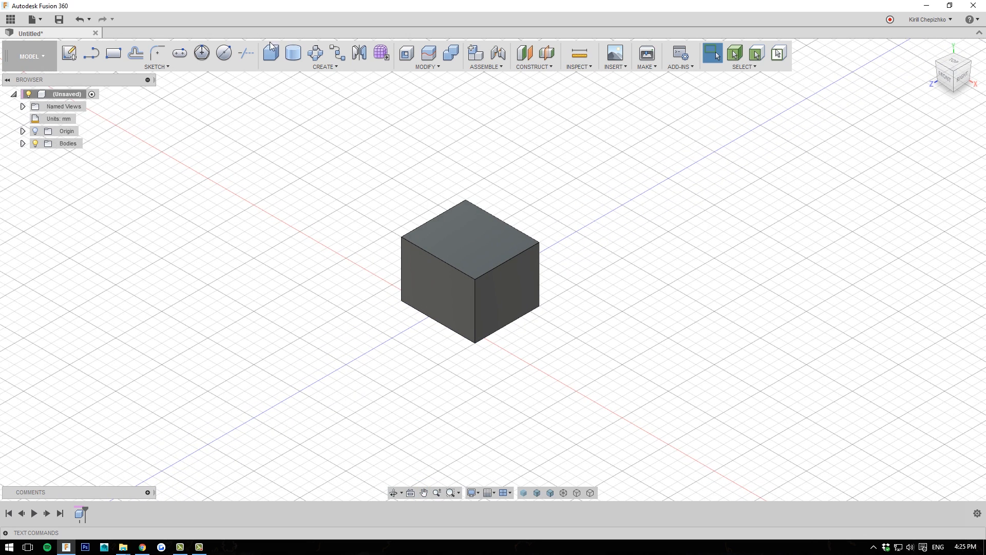
{"action": "key", "text": "r"}
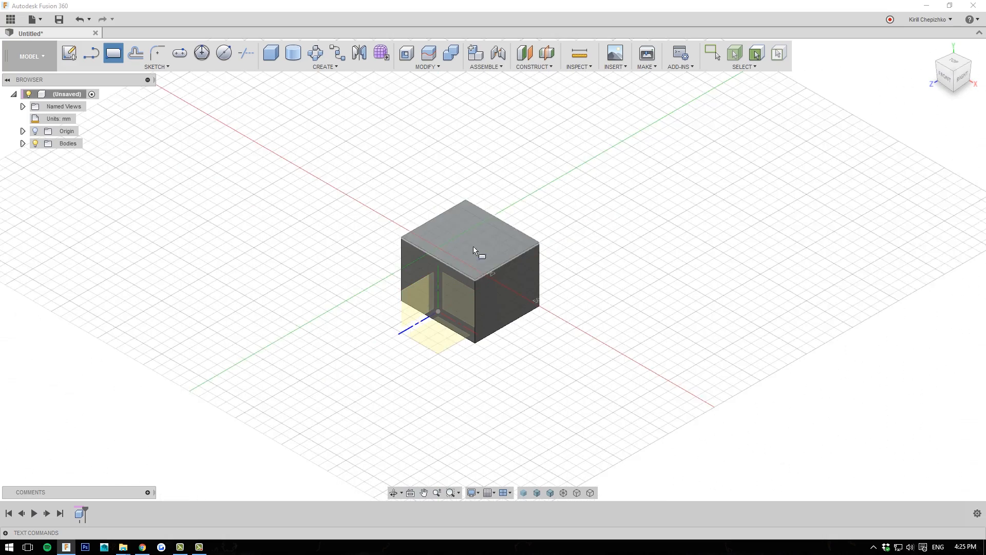
{"action": "scroll", "coordinate": [442, 346], "scroll_direction": "up", "scroll_amount": 3}
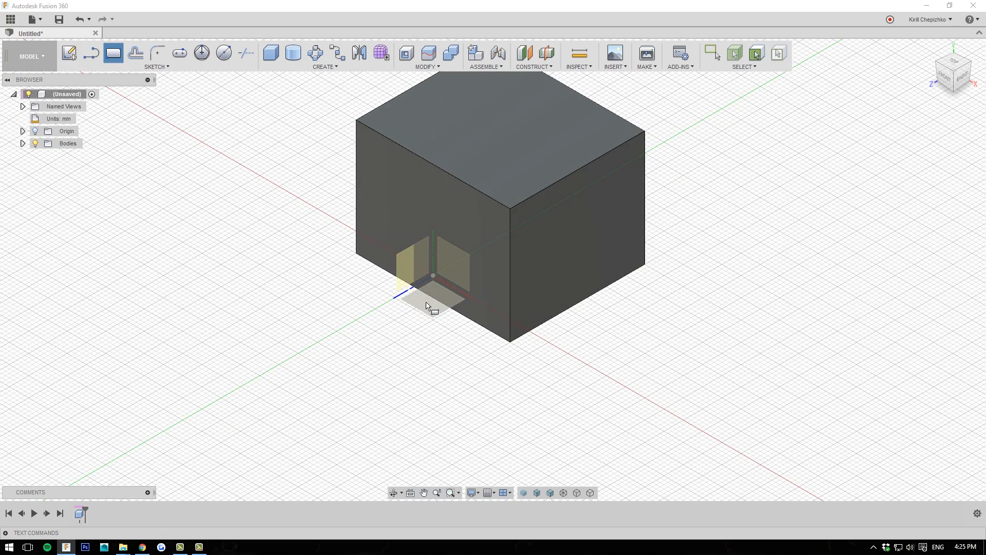
{"action": "middle_click_drag", "start_coordinate": [419, 353], "coordinate": [421, 405]}
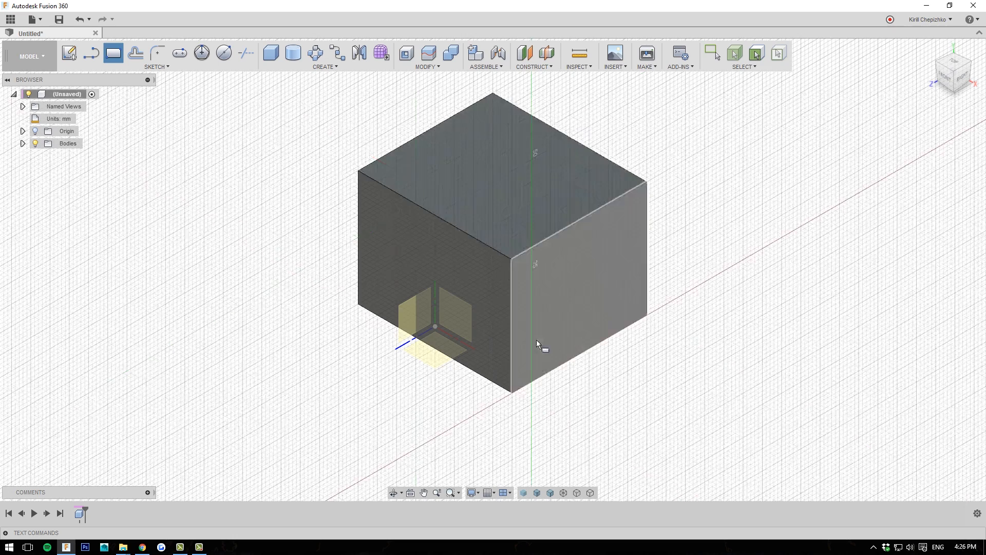
{"action": "left_click", "coordinate": [541, 196]}
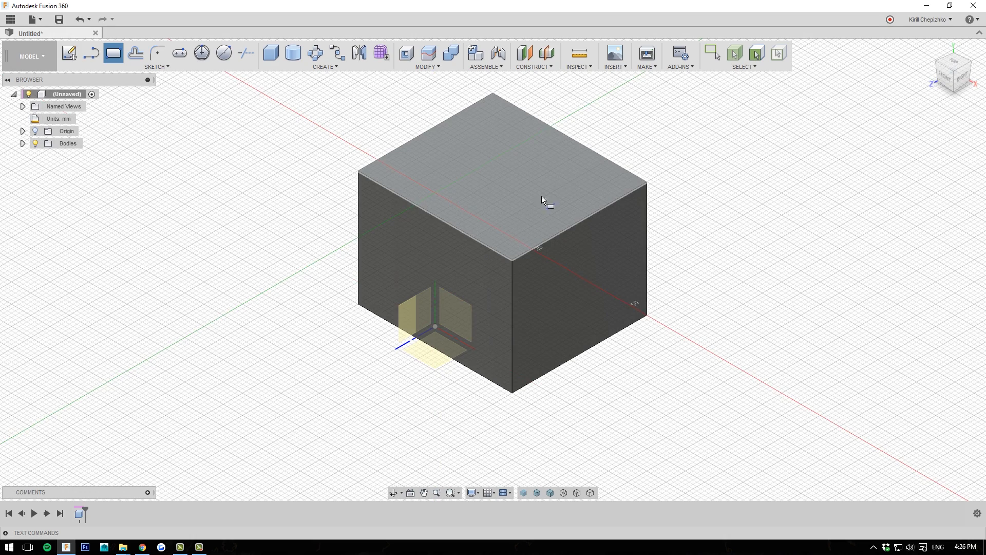
{"action": "left_click", "coordinate": [507, 161]}
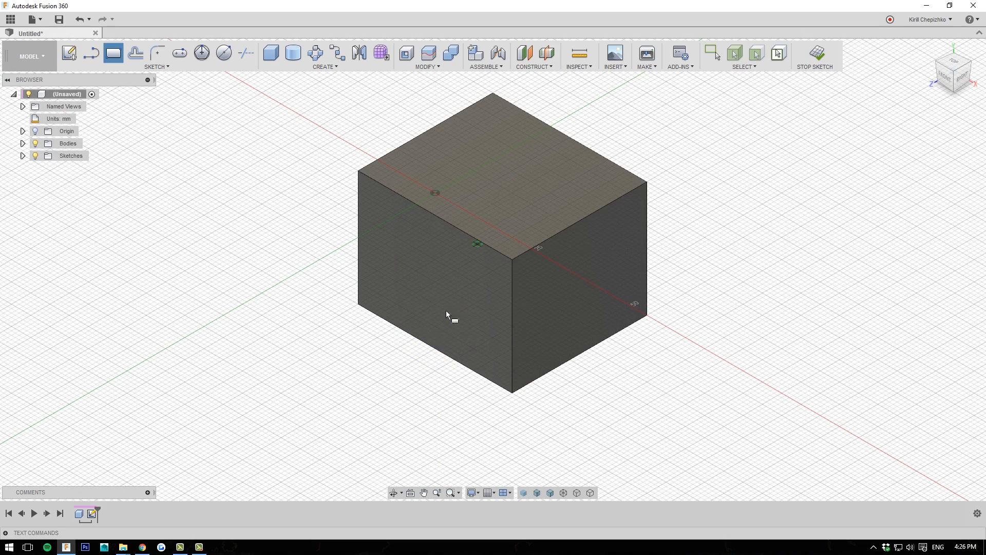
{"action": "middle_click_drag", "start_coordinate": [535, 226], "coordinate": [531, 270]}
{"action": "scroll", "coordinate": [551, 239], "scroll_direction": "up", "scroll_amount": 4}
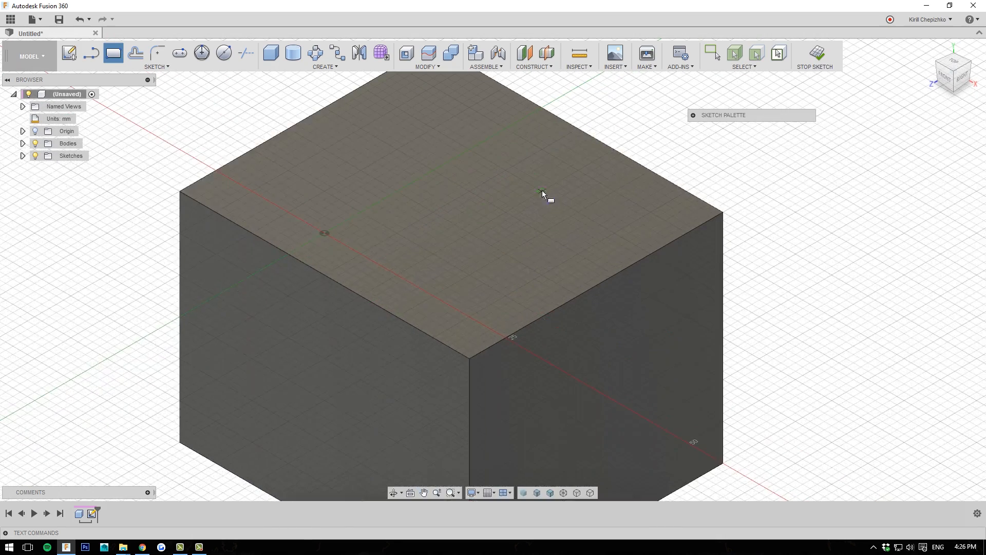
{"action": "left_click", "coordinate": [534, 202]}
{"action": "left_click", "coordinate": [676, 209]}
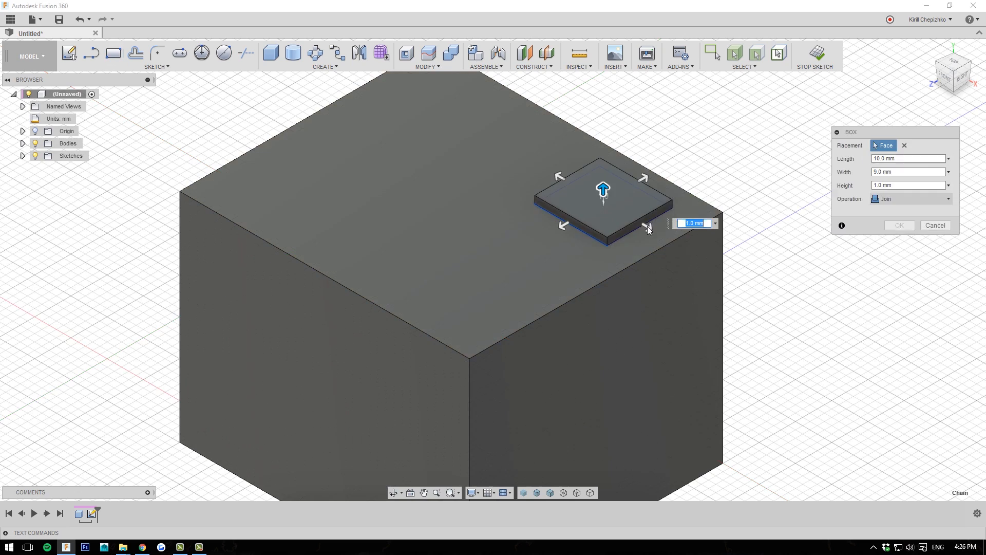
{"action": "left_click_drag", "start_coordinate": [579, 241], "coordinate": [580, 123]}
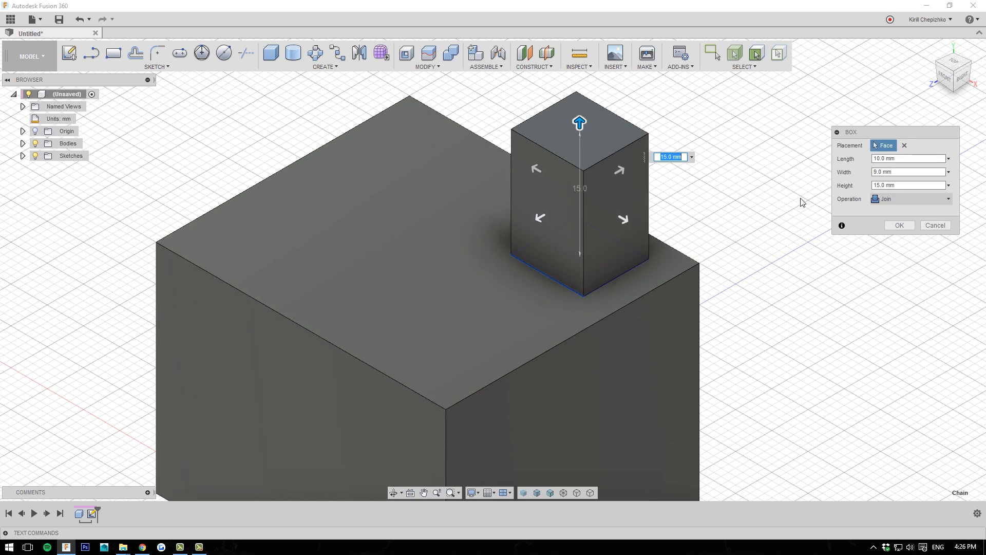
{"action": "scroll", "coordinate": [660, 224], "scroll_direction": "down", "scroll_amount": 1}
{"action": "mouse_move", "coordinate": [659, 215]}
{"action": "middle_mouse_down"}
{"action": "mouse_move", "coordinate": [659, 174]}
{"action": "mouse_move", "coordinate": [646, 203]}
{"action": "middle_mouse_up"}
{"action": "scroll", "coordinate": [659, 174], "scroll_direction": "down", "scroll_amount": 2}
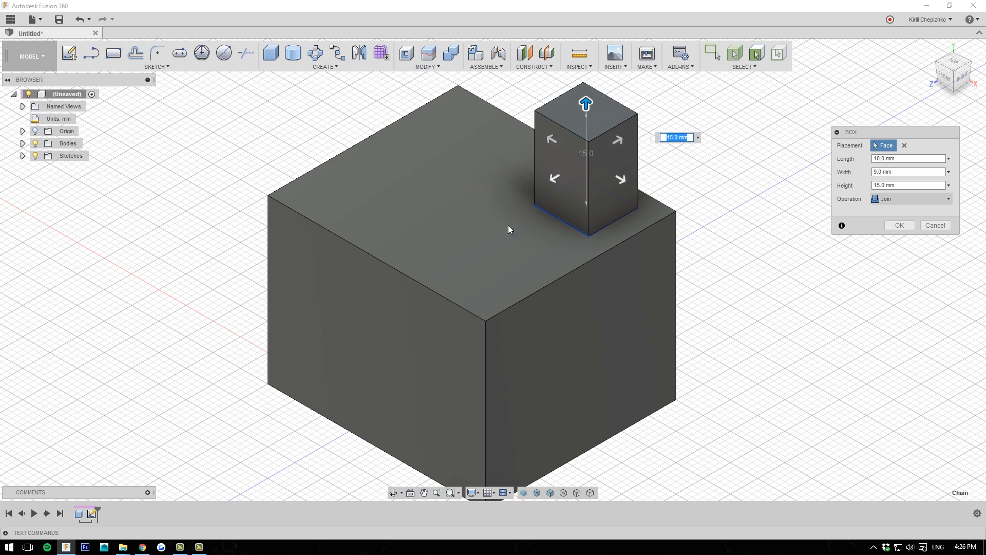
Try the Cut operation on the second box, adjust its height, and cancel the box
{"action": "left_click", "coordinate": [898, 200]}
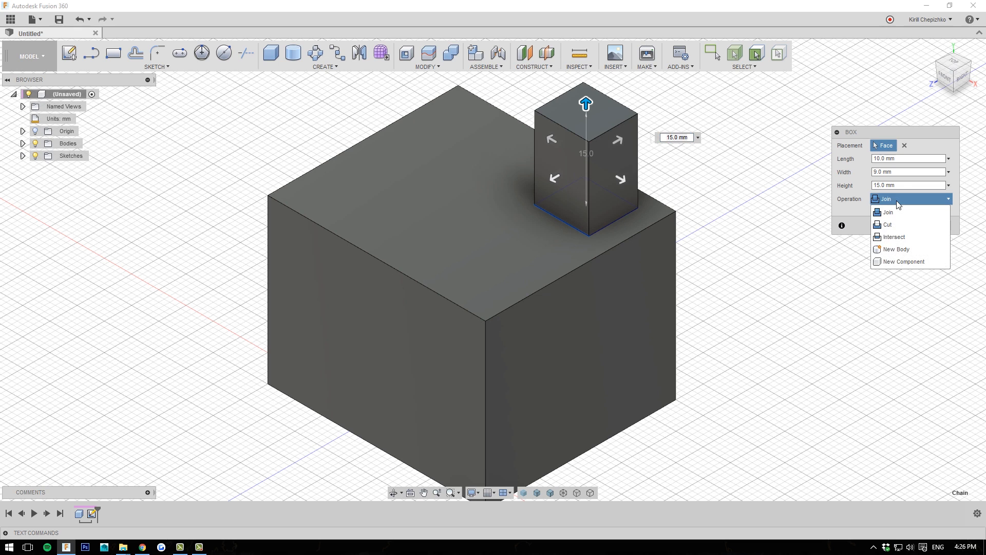
{"action": "left_click", "coordinate": [885, 203]}
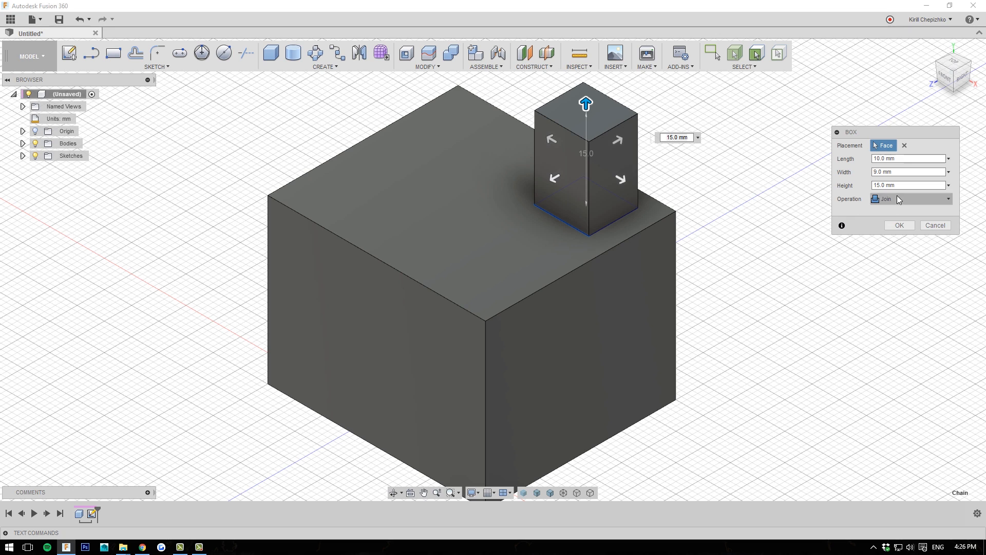
{"action": "left_click", "coordinate": [892, 200]}
{"action": "left_click", "coordinate": [899, 226]}
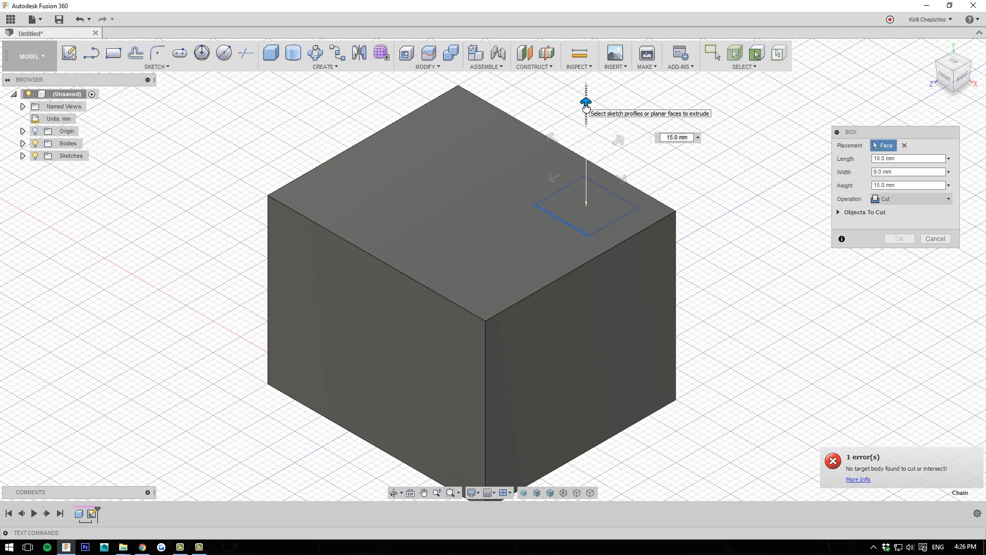
{"action": "left_click_drag", "start_coordinate": [586, 107], "coordinate": [546, 283]}
{"action": "left_click", "coordinate": [936, 239]}
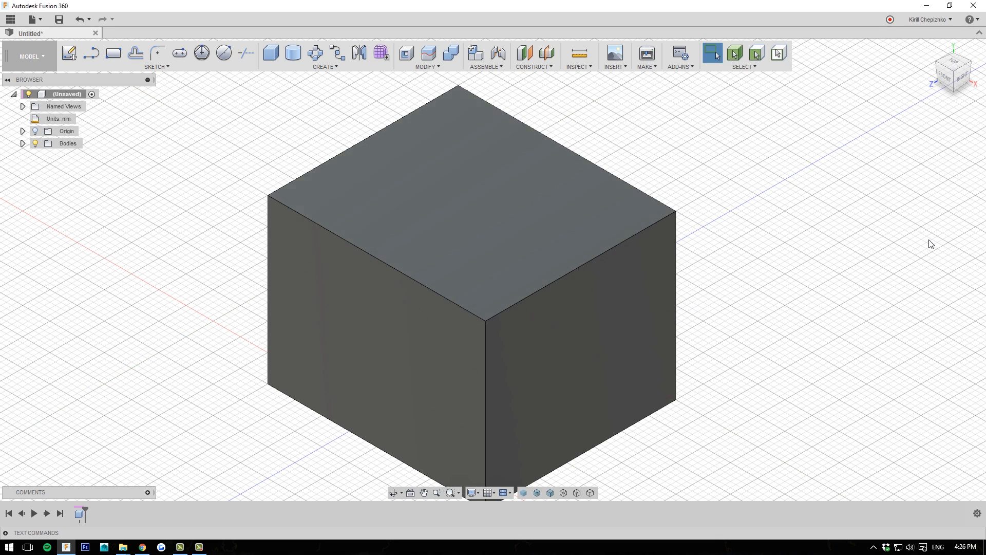
Place a box on the block's top face, about 10 mm by 9 mm and 18 mm high, as a Join
{"action": "left_click", "coordinate": [278, 57]}
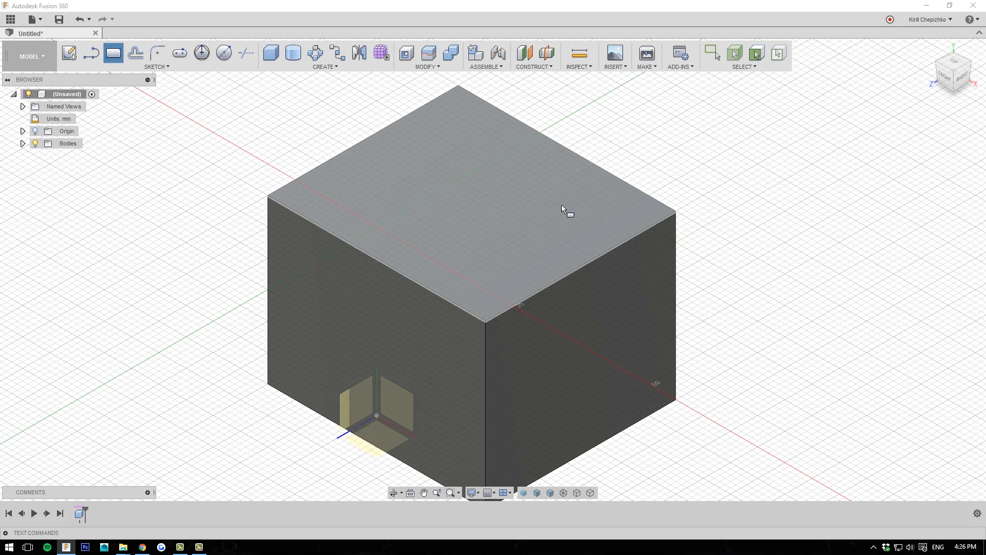
{"action": "left_click", "coordinate": [564, 205]}
{"action": "left_click", "coordinate": [540, 215]}
{"action": "left_click", "coordinate": [639, 212]}
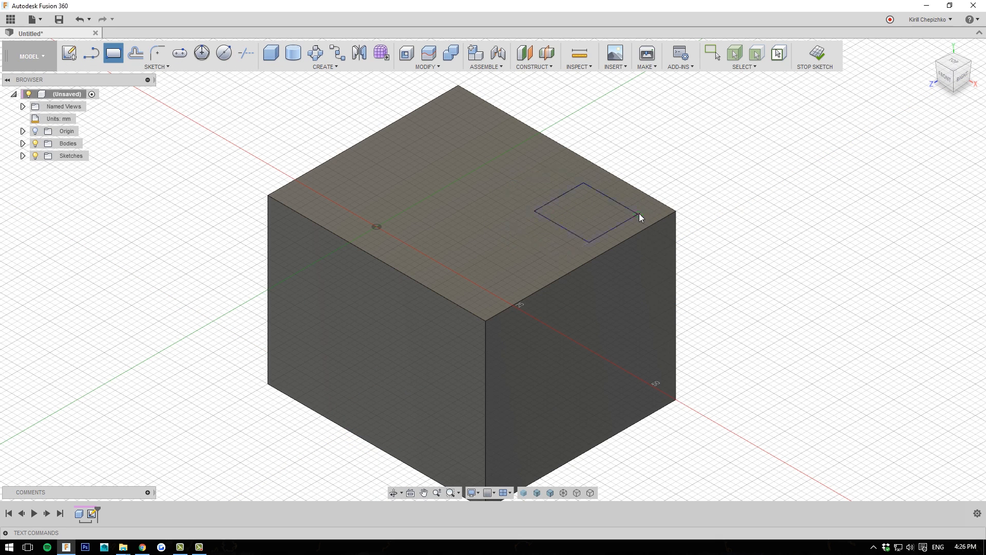
{"action": "left_click_drag", "start_coordinate": [586, 199], "coordinate": [598, 95]}
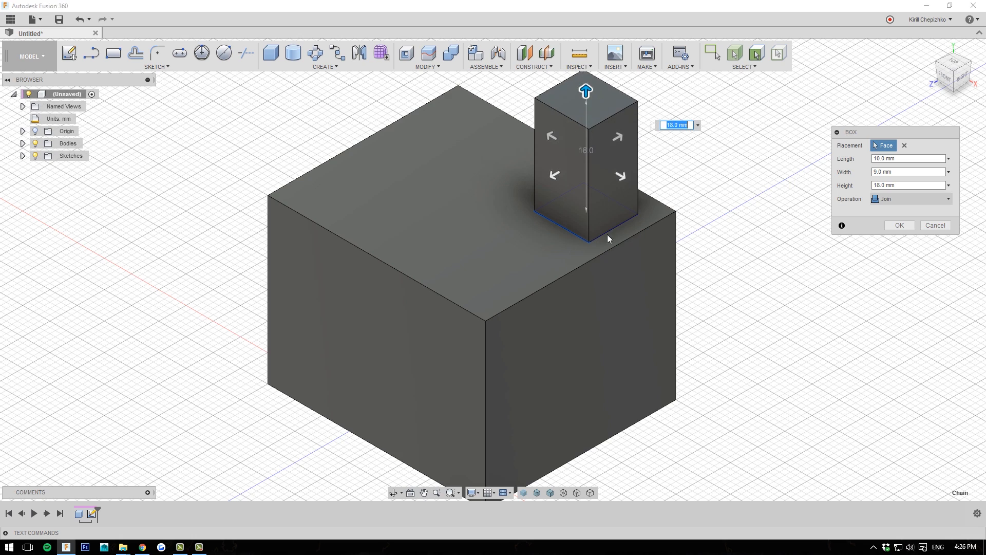
Vary the box's height to about -8 mm as a Cut, 10 mm as a Join, and back to -8 mm as a Cut
{"action": "middle_click_drag", "start_coordinate": [609, 271], "coordinate": [591, 303]}
{"action": "scroll", "coordinate": [592, 303], "scroll_direction": "down", "scroll_amount": 1}
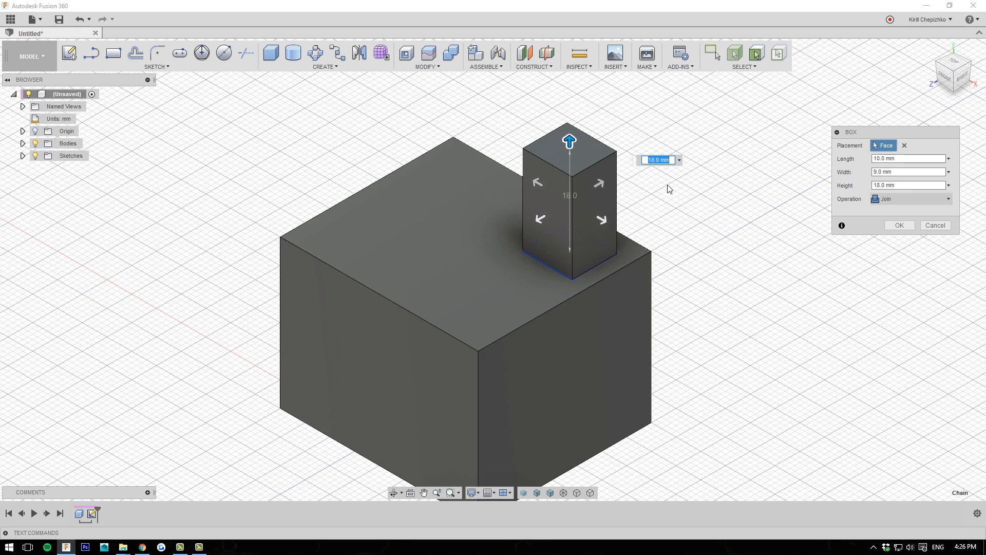
{"action": "scroll", "coordinate": [568, 164], "scroll_direction": "up", "scroll_amount": 3}
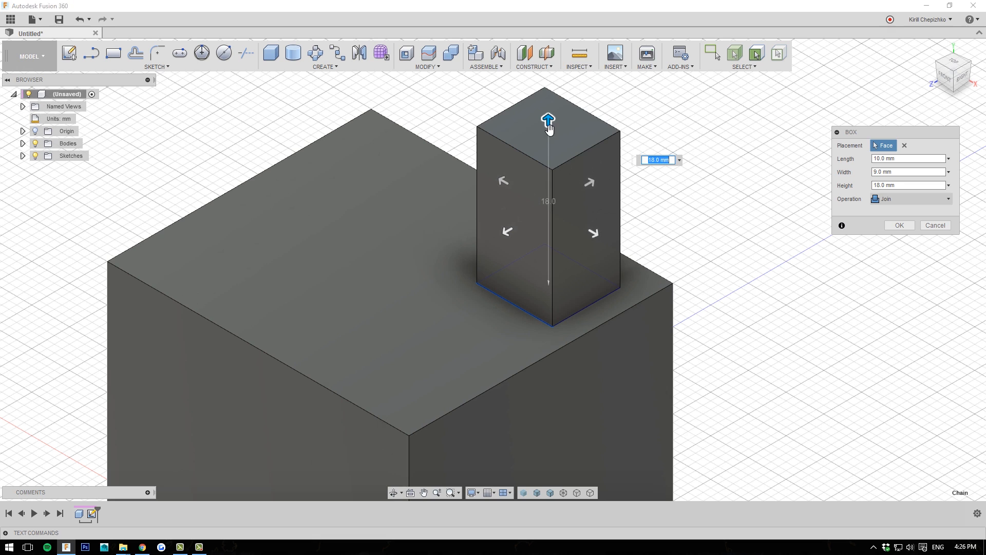
{"action": "left_click_drag", "start_coordinate": [549, 121], "coordinate": [537, 363]}
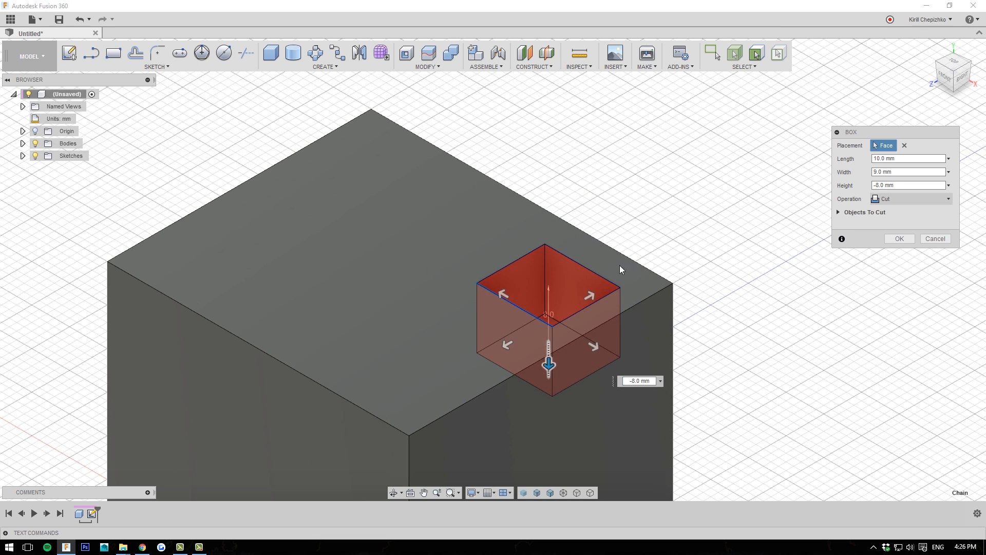
{"action": "middle_click_drag", "start_coordinate": [663, 244], "coordinate": [665, 155]}
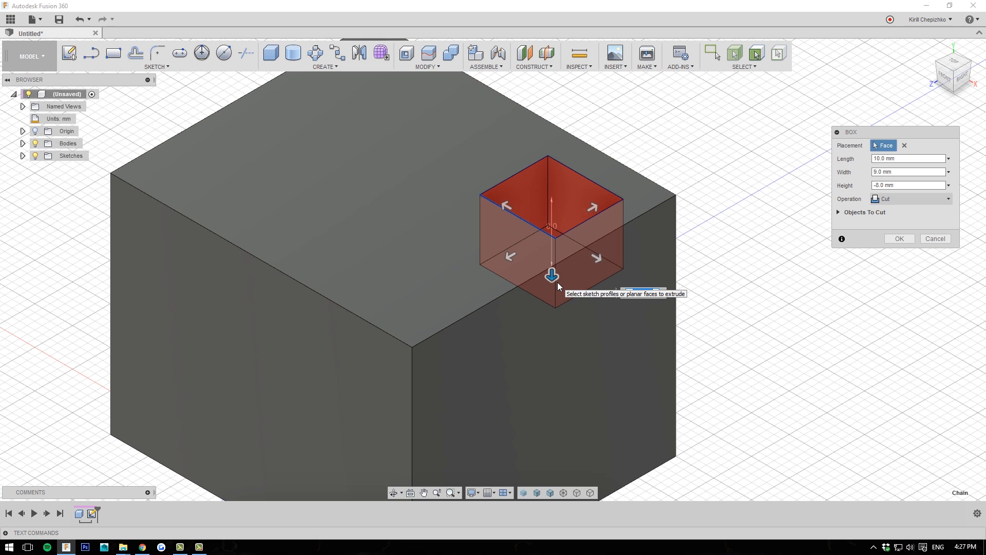
{"action": "scroll", "coordinate": [555, 285], "scroll_direction": "down", "scroll_amount": 3}
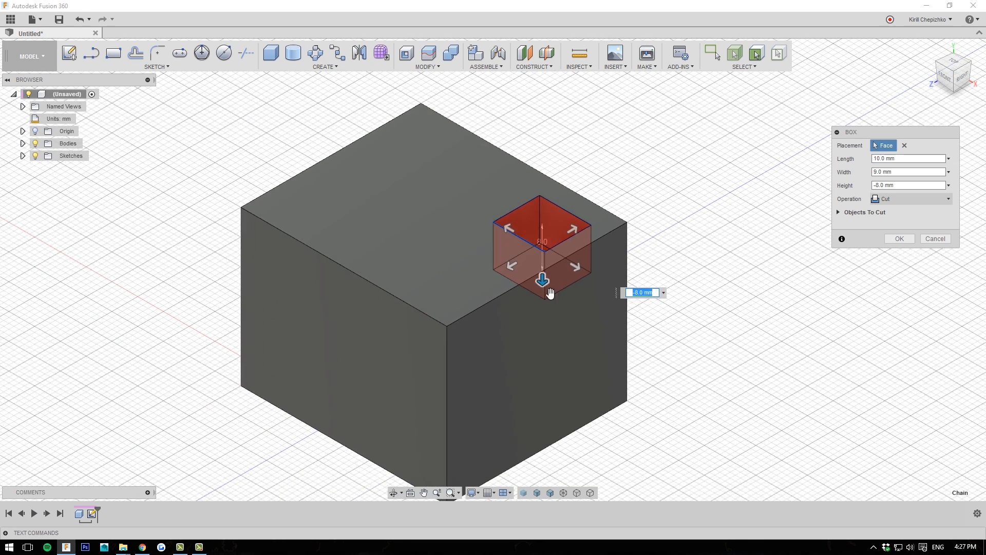
{"action": "scroll", "coordinate": [545, 281], "scroll_direction": "up", "scroll_amount": 3}
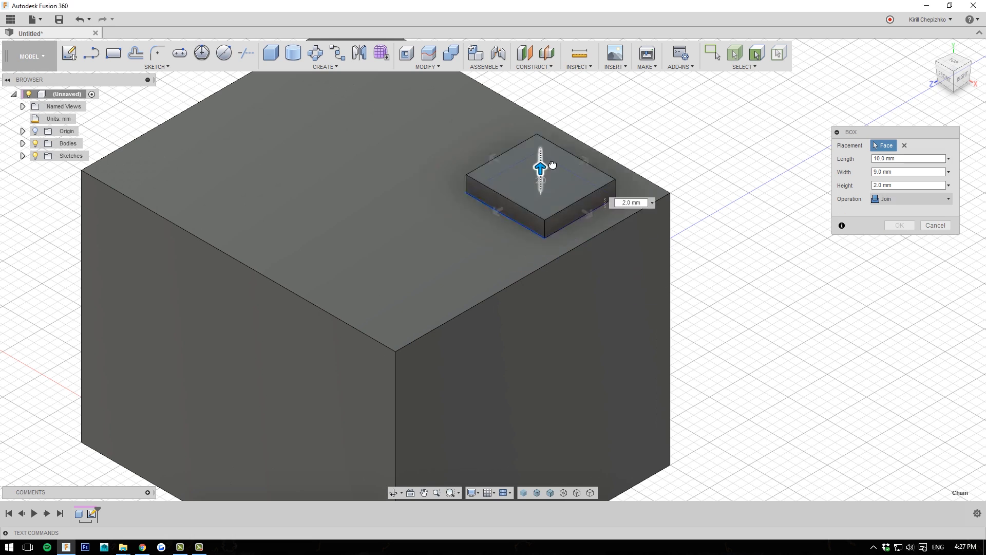
{"action": "left_click_drag", "start_coordinate": [532, 291], "coordinate": [541, 96]}
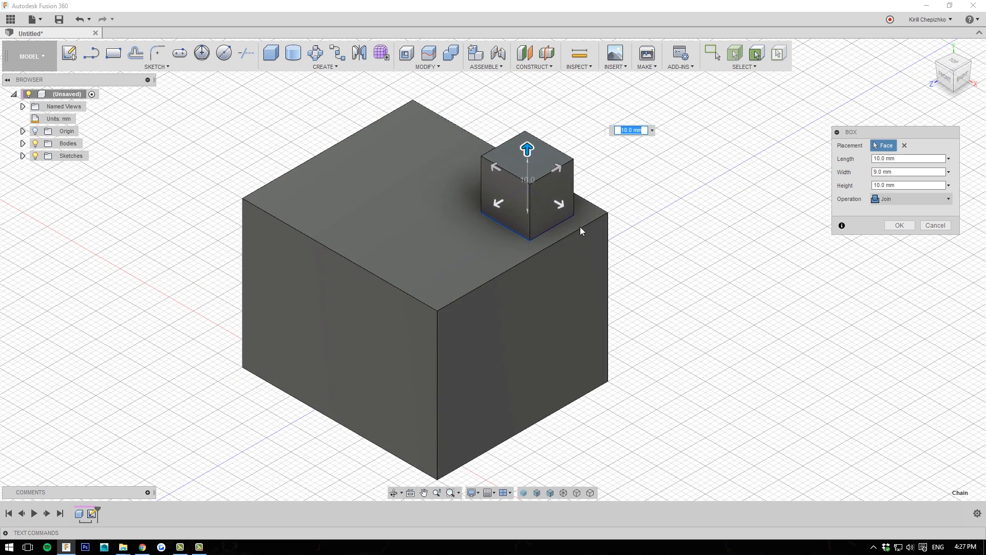
{"action": "scroll", "coordinate": [572, 213], "scroll_direction": "up", "scroll_amount": 2}
{"action": "left_click_drag", "start_coordinate": [489, 108], "coordinate": [462, 304]}
{"action": "middle_click_drag", "start_coordinate": [670, 302], "coordinate": [746, 277]}
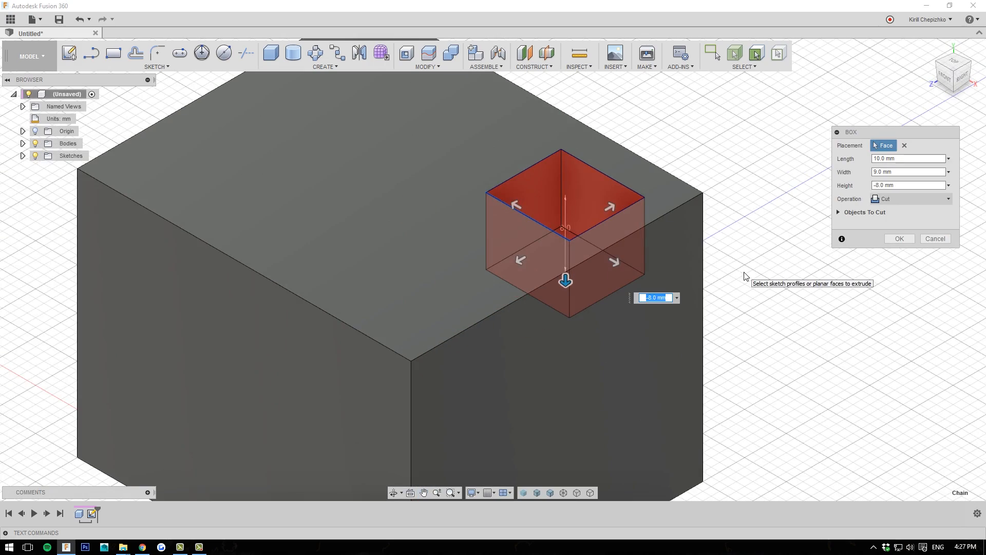
Switch the box's operation to Intersect and try heights of about -26 mm and -5 mm
{"action": "mouse_move", "coordinate": [957, 73]}
{"action": "left_mouse_down"}
{"action": "mouse_move", "coordinate": [939, 79]}
{"action": "mouse_move", "coordinate": [955, 80]}
{"action": "left_mouse_up"}
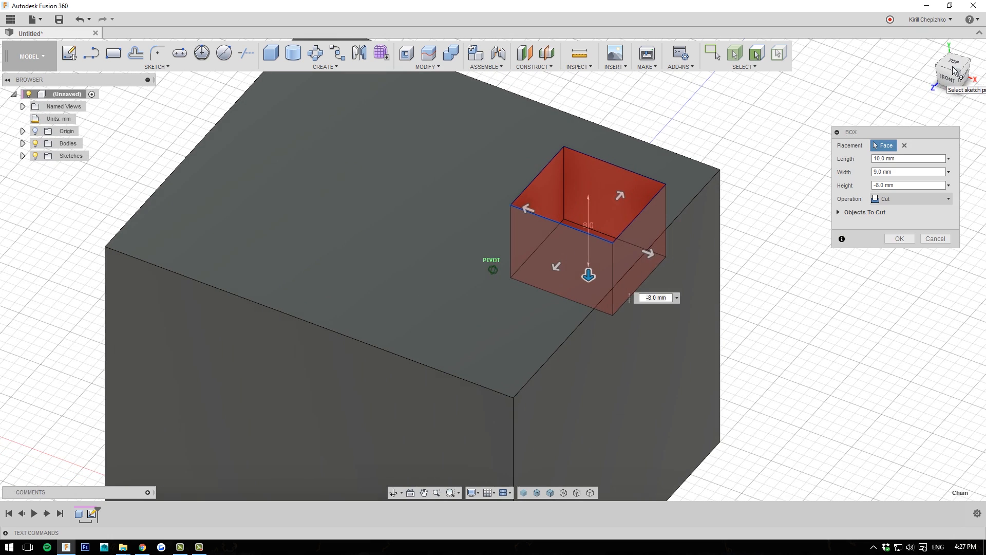
{"action": "left_click", "coordinate": [908, 201]}
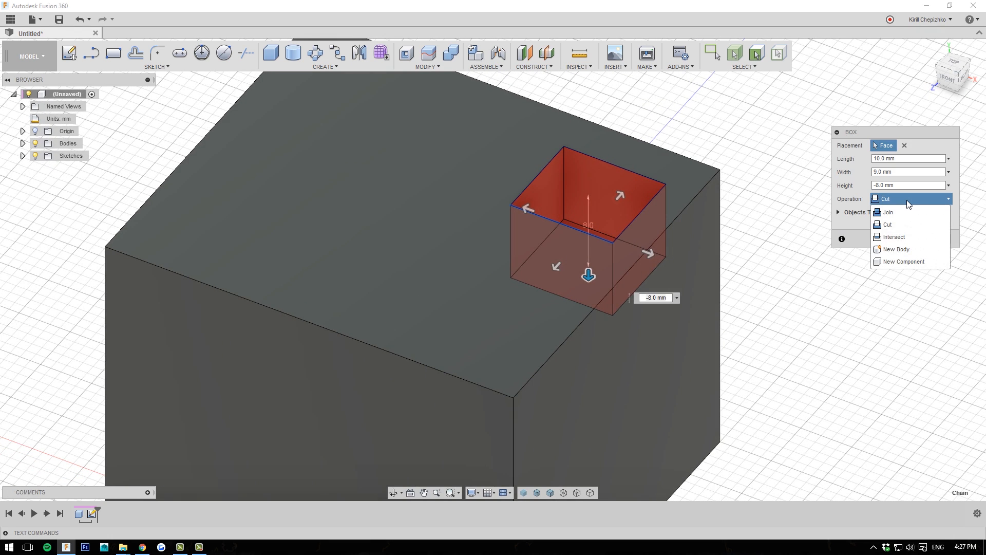
{"action": "left_click", "coordinate": [891, 238]}
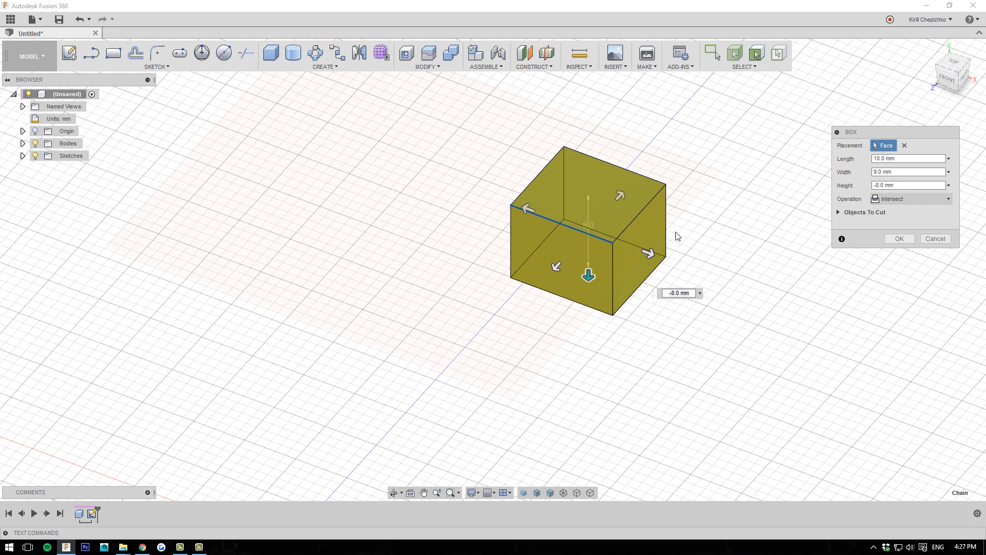
{"action": "left_click_drag", "start_coordinate": [592, 280], "coordinate": [570, 452]}
{"action": "scroll", "coordinate": [562, 235], "scroll_direction": "down", "scroll_amount": 2}
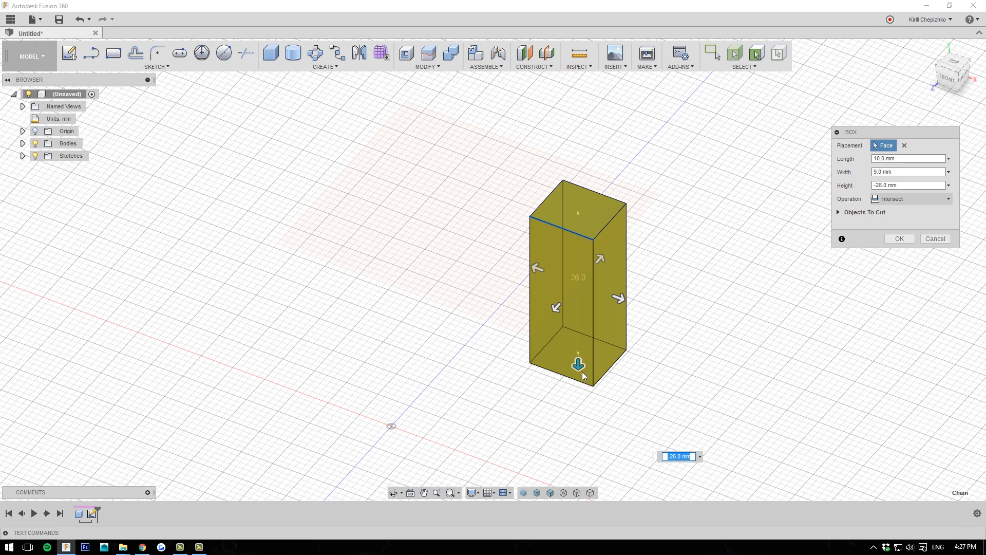
{"action": "left_click_drag", "start_coordinate": [579, 366], "coordinate": [536, 252]}
Try the Cut and Join operations on the box inside the block
{"action": "left_click", "coordinate": [906, 201]}
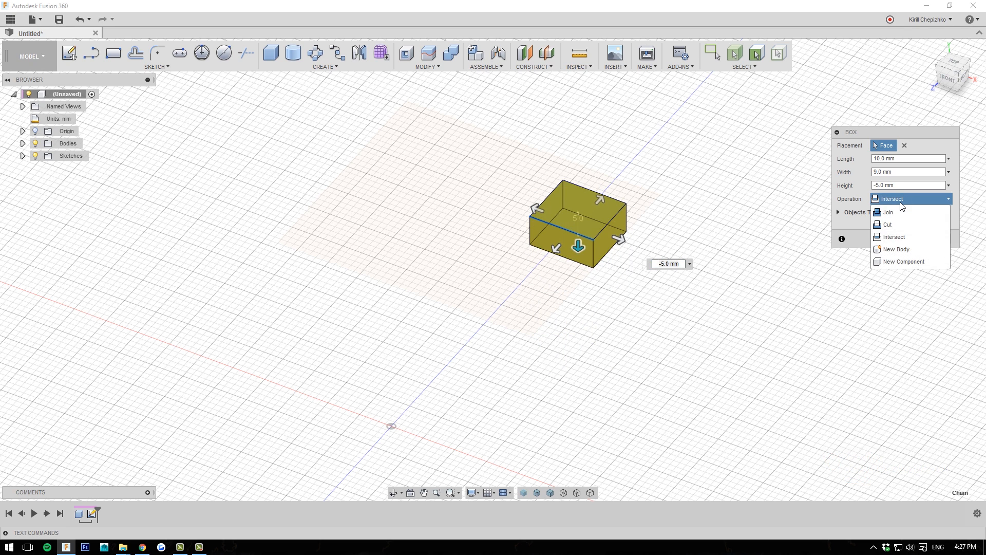
{"action": "left_click", "coordinate": [881, 224]}
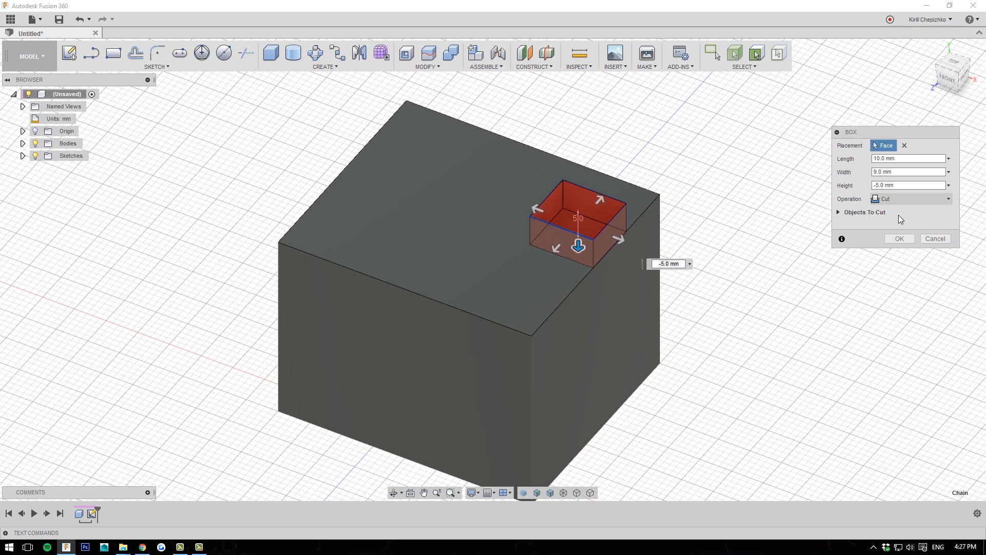
{"action": "left_click", "coordinate": [901, 203]}
{"action": "left_click", "coordinate": [899, 213]}
Set the box's operation to New Body and extend it through the block to a height of about -42 mm
{"action": "left_click", "coordinate": [904, 199]}
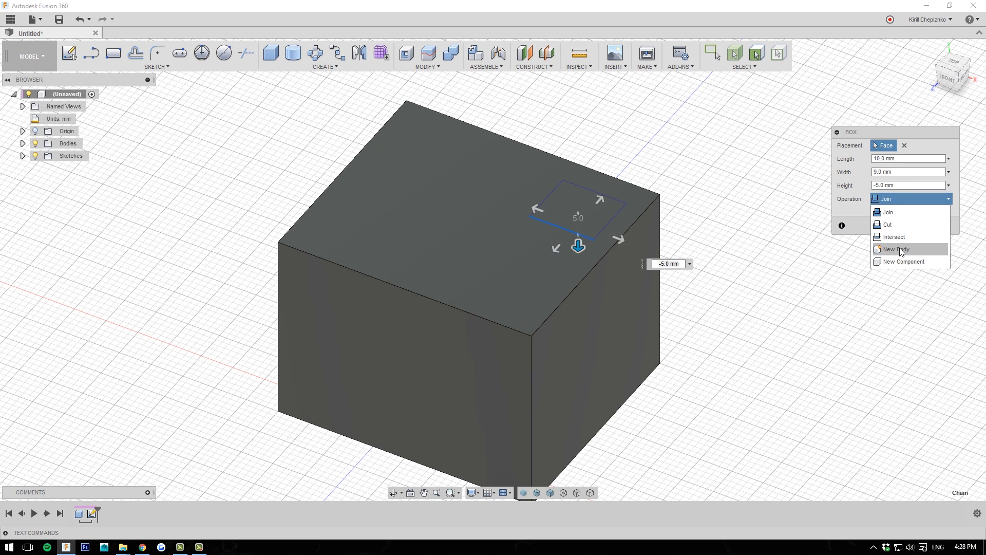
{"action": "left_click", "coordinate": [901, 251]}
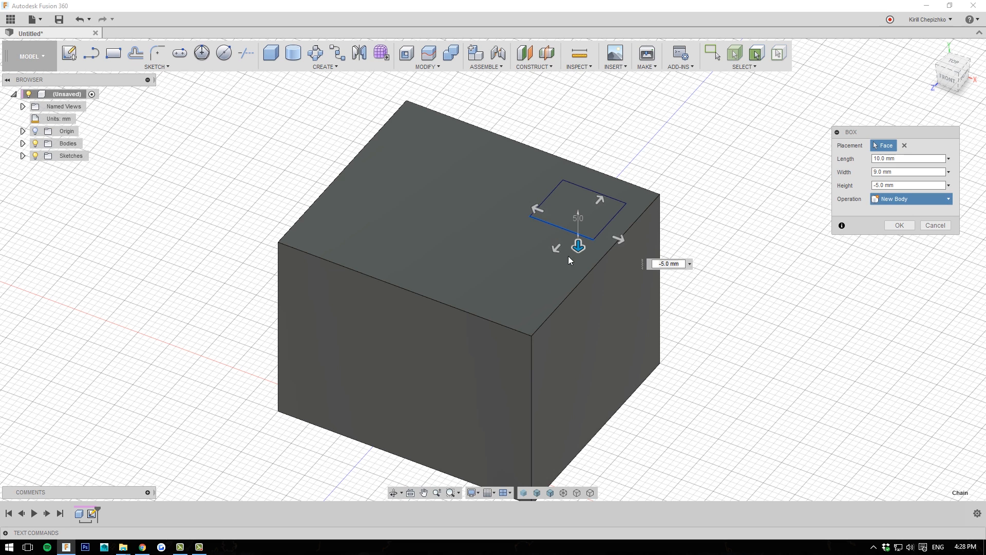
{"action": "left_click_drag", "start_coordinate": [578, 248], "coordinate": [579, 454]}
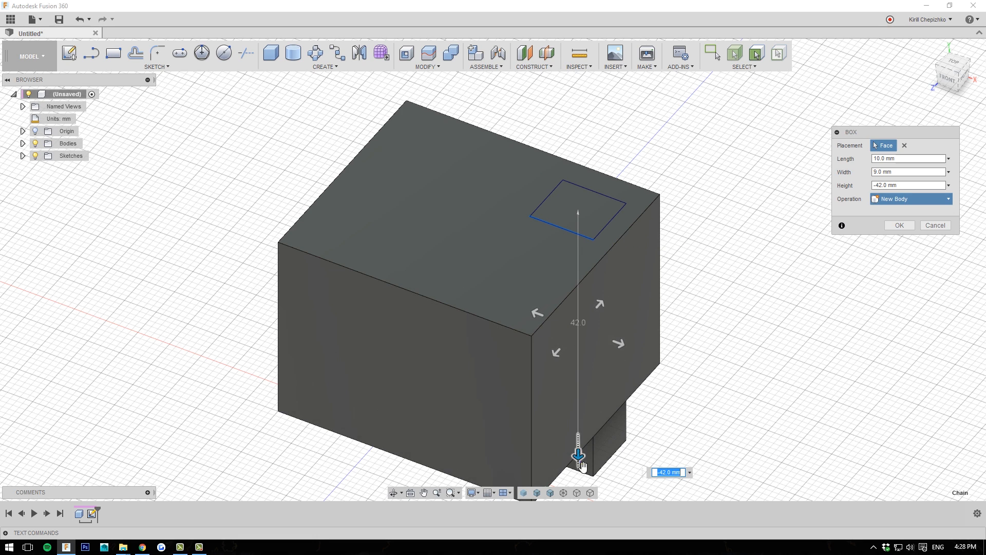
Raise the box to about 11 mm above the block and create it with the Join operation
{"action": "left_click_drag", "start_coordinate": [583, 461], "coordinate": [593, 158]}
{"action": "scroll", "coordinate": [603, 210], "scroll_direction": "up", "scroll_amount": 2}
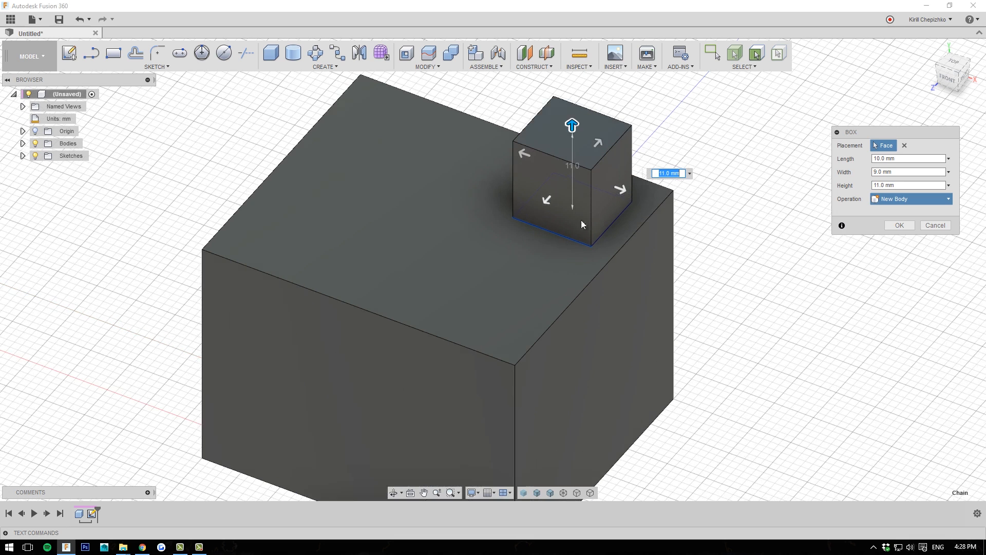
{"action": "left_click", "coordinate": [884, 200]}
{"action": "left_click", "coordinate": [885, 211]}
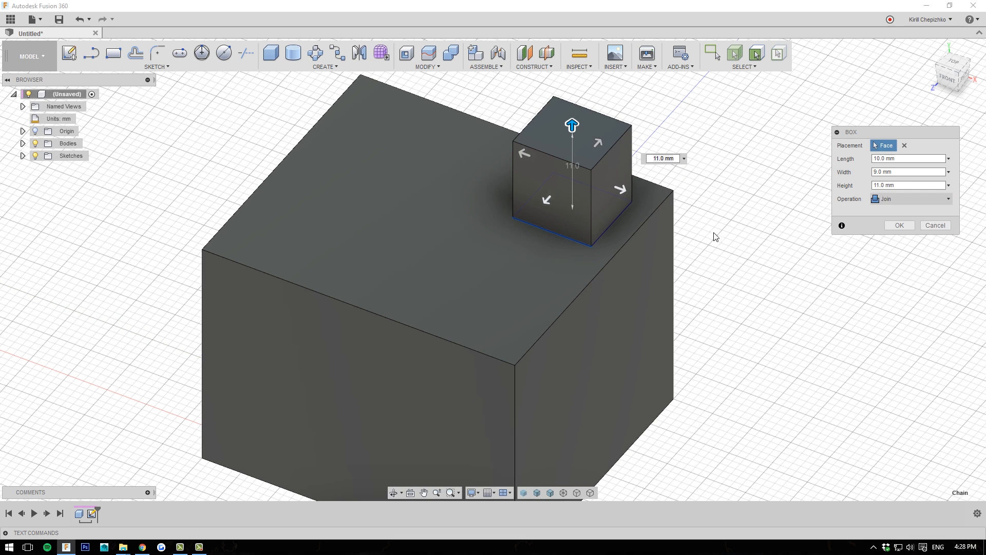
{"action": "left_click", "coordinate": [908, 203]}
{"action": "left_click", "coordinate": [895, 214]}
{"action": "left_click", "coordinate": [893, 225]}
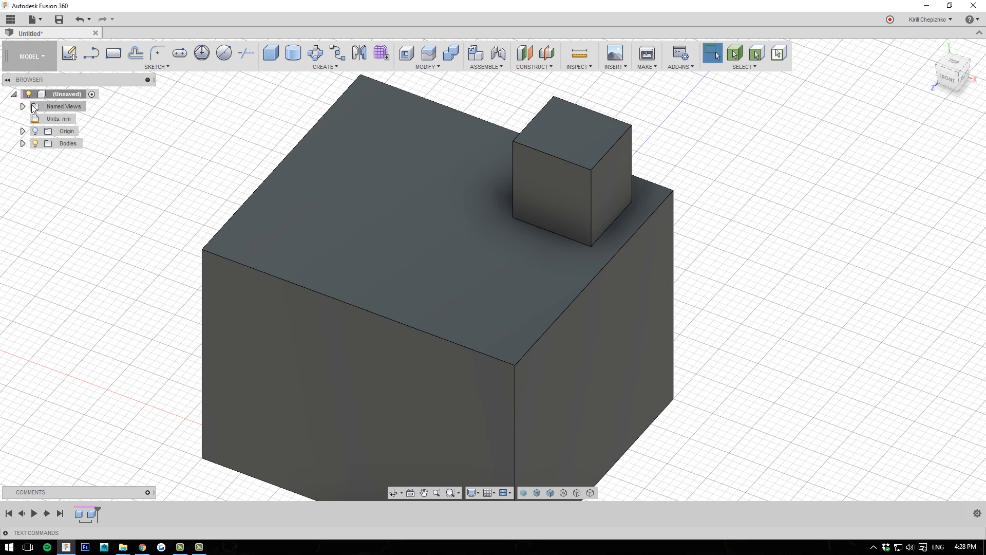
Expand the Bodies list and examine the joined body in the model
{"action": "left_click", "coordinate": [23, 144]}
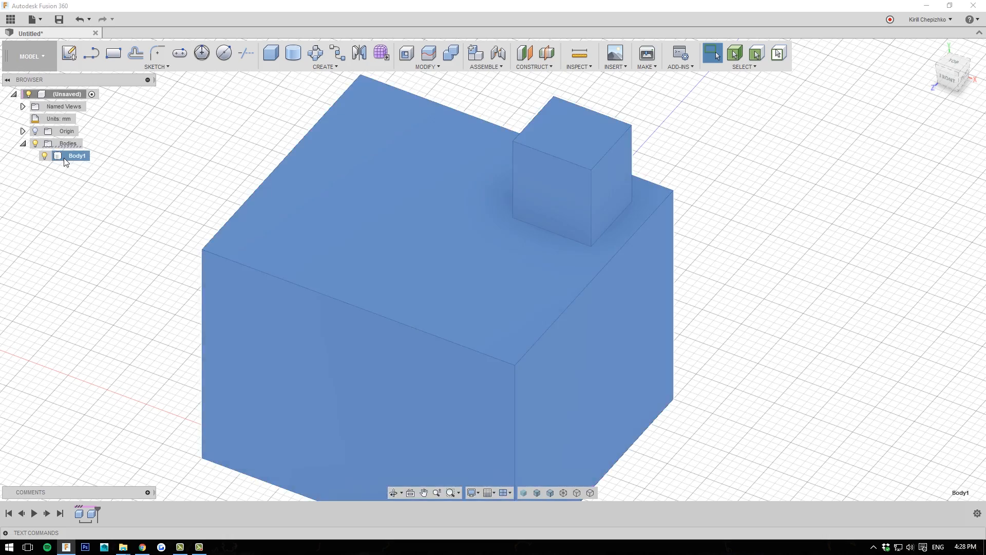
{"action": "left_click", "coordinate": [64, 158]}
{"action": "scroll", "coordinate": [662, 282], "scroll_direction": "down", "scroll_amount": 3}
{"action": "mouse_move", "coordinate": [944, 79]}
{"action": "left_mouse_down"}
{"action": "mouse_move", "coordinate": [968, 73]}
{"action": "mouse_move", "coordinate": [942, 78]}
{"action": "left_mouse_up"}
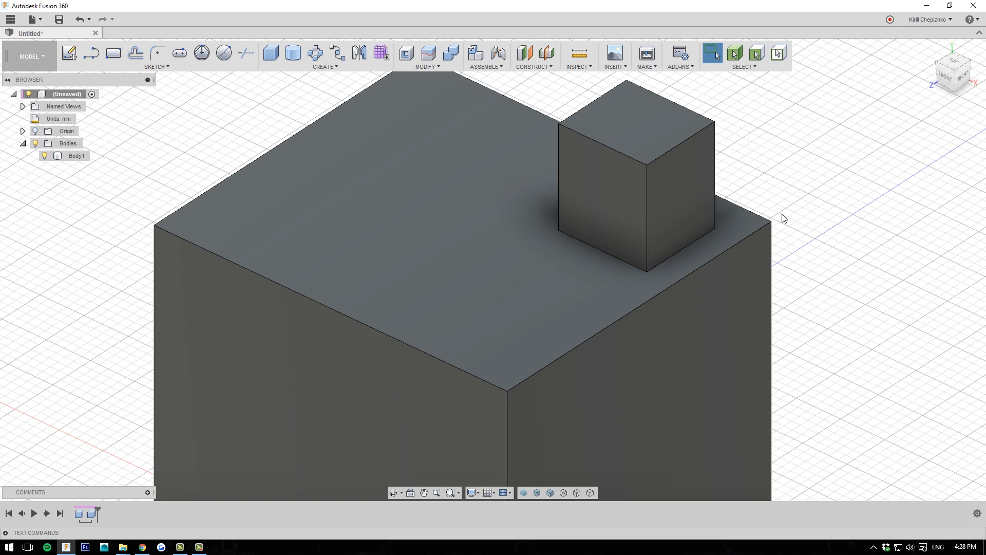
{"action": "scroll", "coordinate": [858, 198], "scroll_direction": "down", "scroll_amount": 1}
{"action": "middle_click_drag", "start_coordinate": [859, 199], "coordinate": [819, 206]}
{"action": "scroll", "coordinate": [819, 206], "scroll_direction": "down", "scroll_amount": 1}
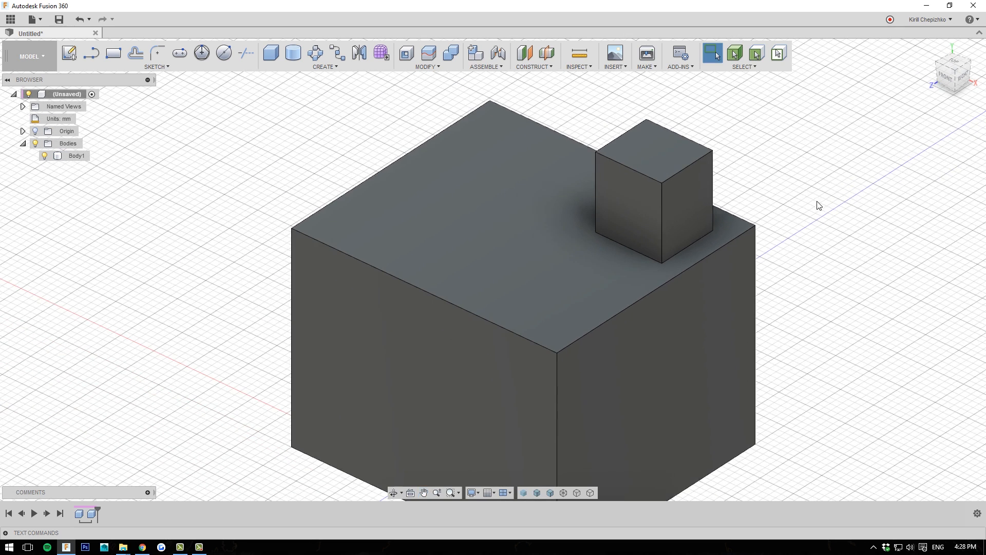
{"action": "middle_click_drag", "start_coordinate": [759, 189], "coordinate": [719, 190]}
{"action": "scroll", "coordinate": [720, 190], "scroll_direction": "down", "scroll_amount": 1}
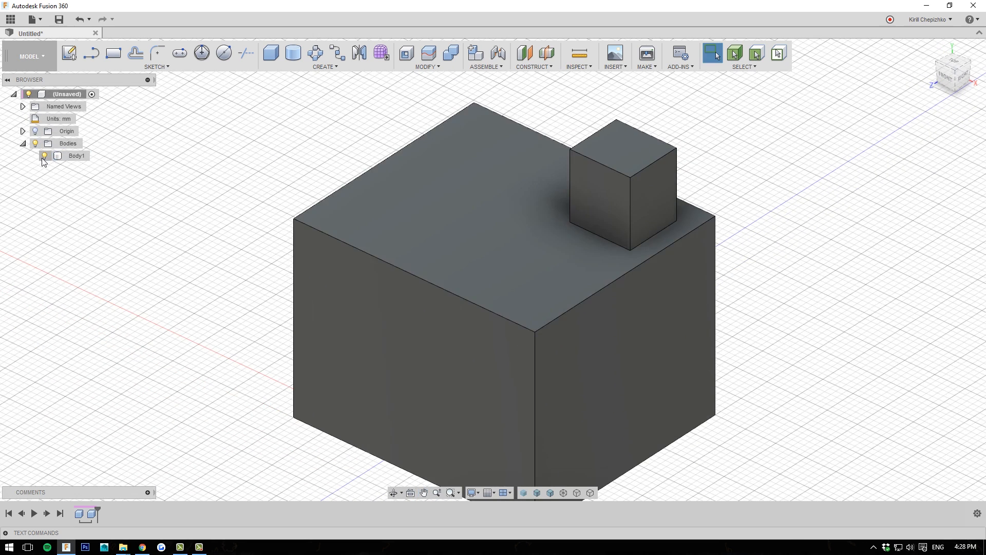
Undo the joined box and create another on the top face, about 10 mm by 8 mm and 16 mm high, as a New Body
{"action": "key", "text": "ctrl+z"}
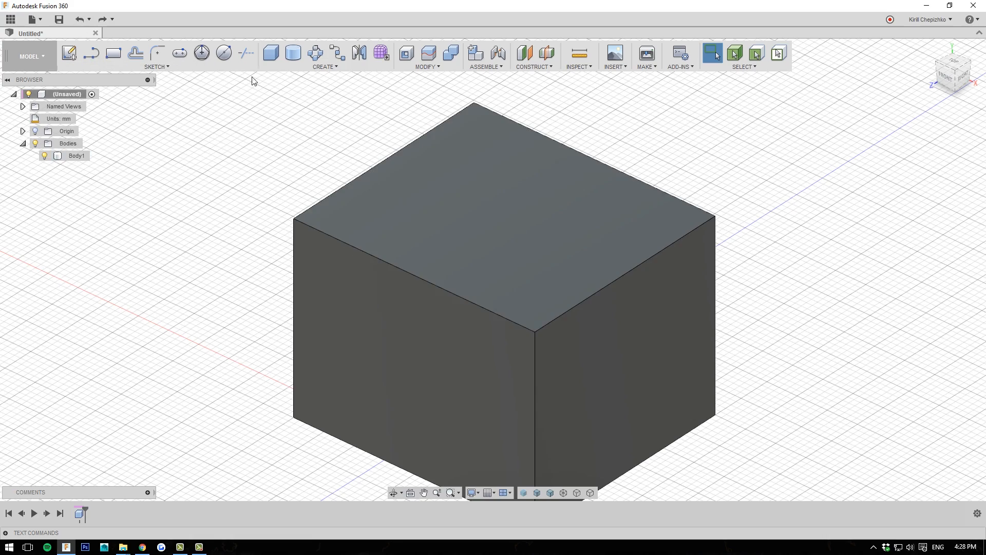
{"action": "key", "text": "r"}
{"action": "left_click", "coordinate": [580, 211]}
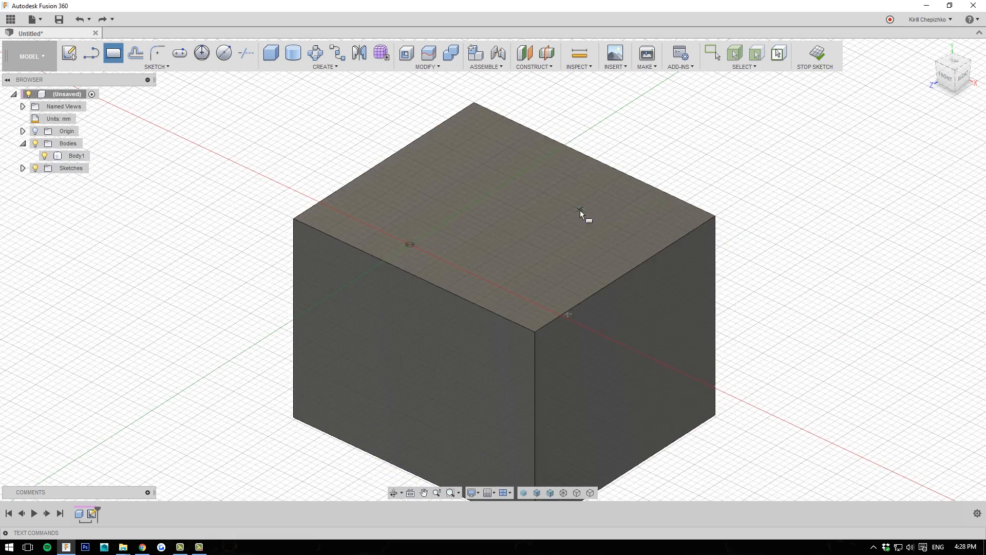
{"action": "left_click", "coordinate": [581, 211]}
{"action": "left_click", "coordinate": [680, 214]}
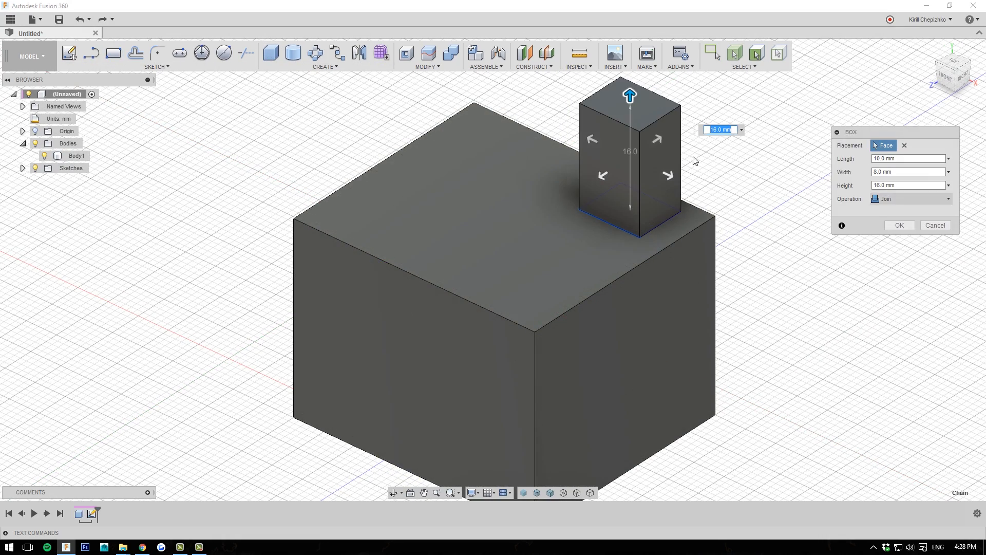
{"action": "left_click", "coordinate": [886, 200]}
{"action": "left_click", "coordinate": [883, 250]}
{"action": "left_click", "coordinate": [899, 226]}
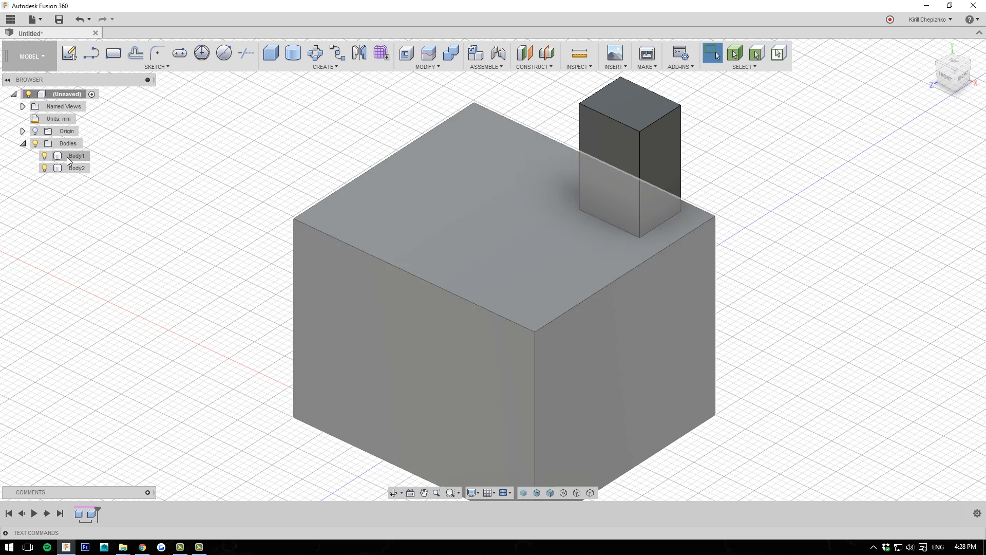
Highlight each body from the Bodies list in turn to compare the large block with the small box
{"action": "left_click", "coordinate": [69, 161]}
{"action": "left_click", "coordinate": [70, 169]}
{"action": "left_click", "coordinate": [786, 277]}
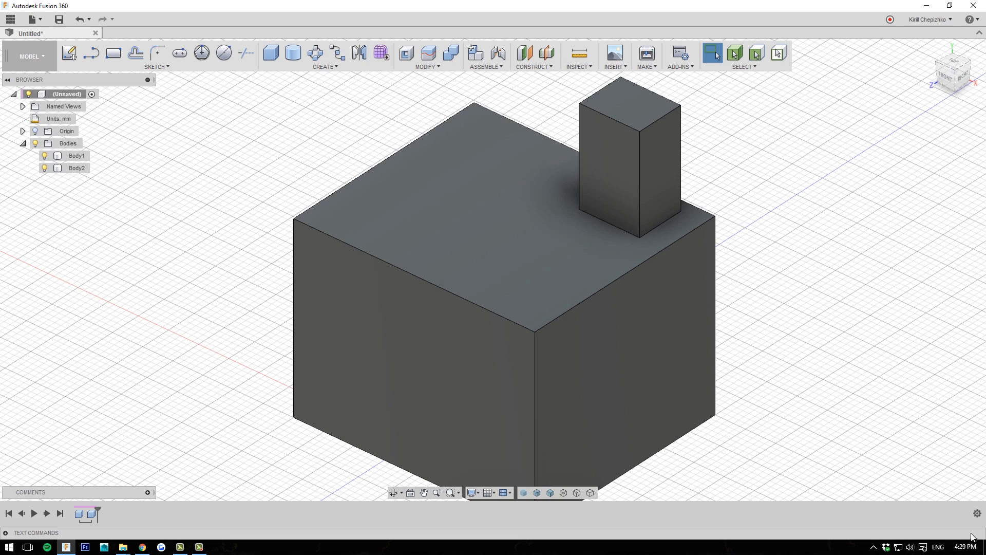
Create a cylinder about 18.1 mm in diameter and 16 mm high on the block's top face with the Join operation
{"action": "middle_click_drag", "start_coordinate": [825, 395], "coordinate": [779, 403]}
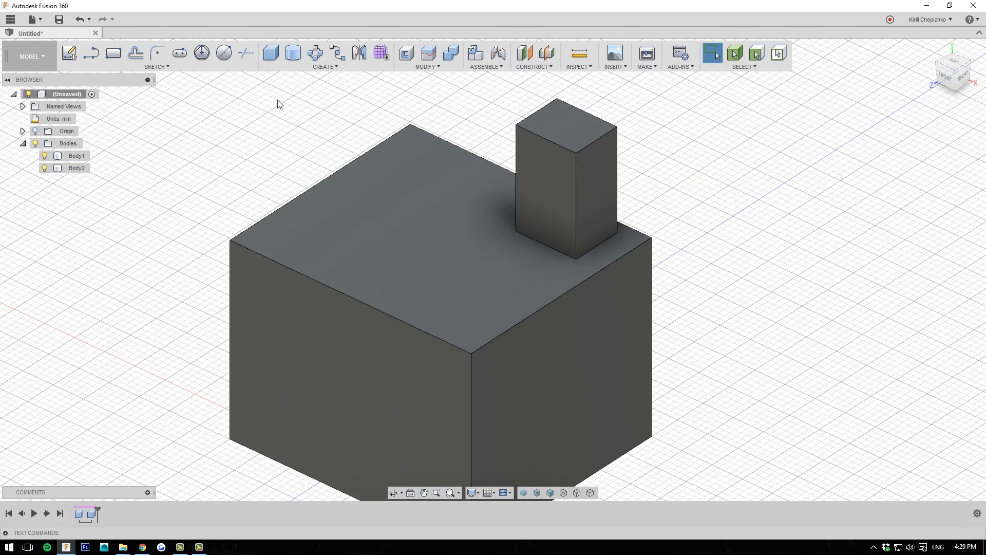
{"action": "left_click", "coordinate": [293, 53]}
{"action": "left_click", "coordinate": [403, 244]}
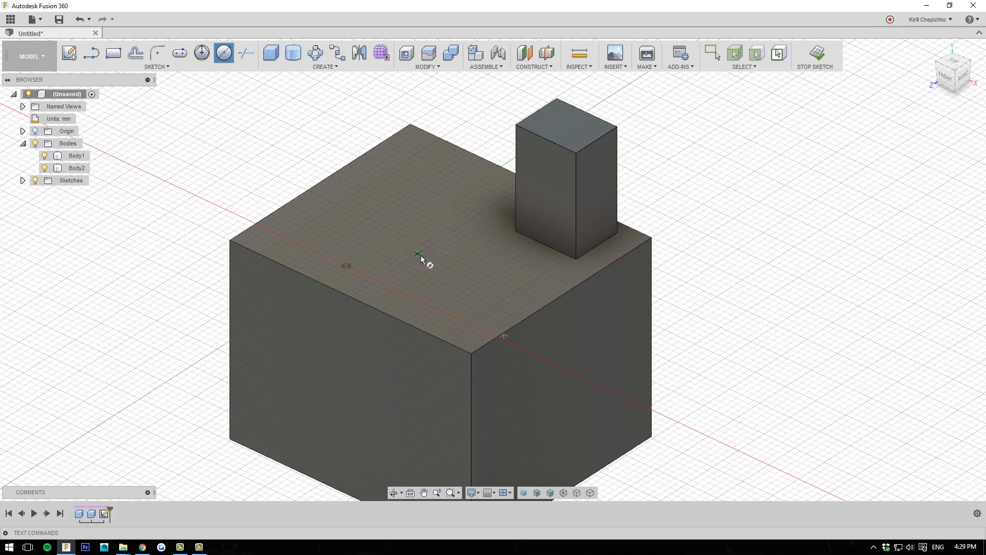
{"action": "left_click", "coordinate": [422, 244]}
{"action": "left_click", "coordinate": [466, 272]}
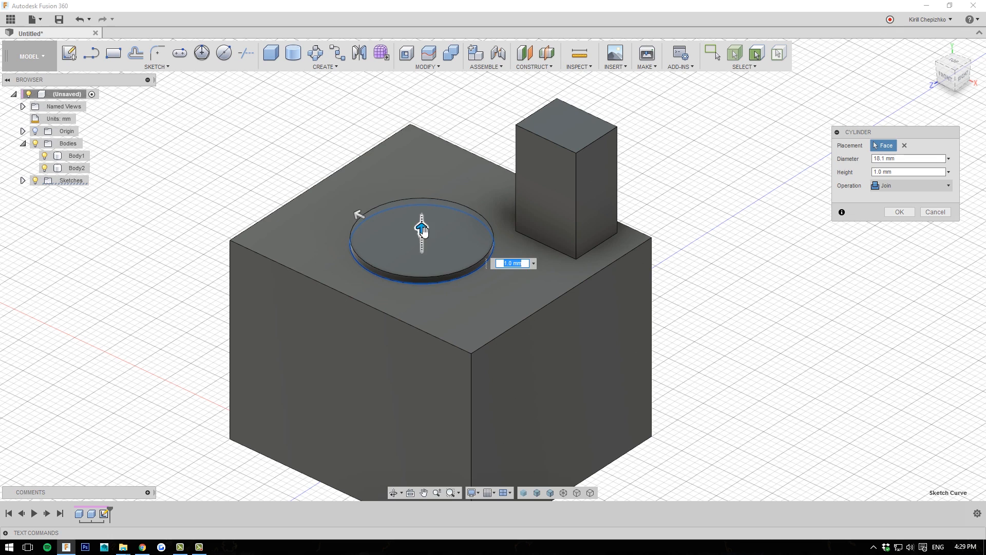
{"action": "left_click_drag", "start_coordinate": [422, 229], "coordinate": [424, 132]}
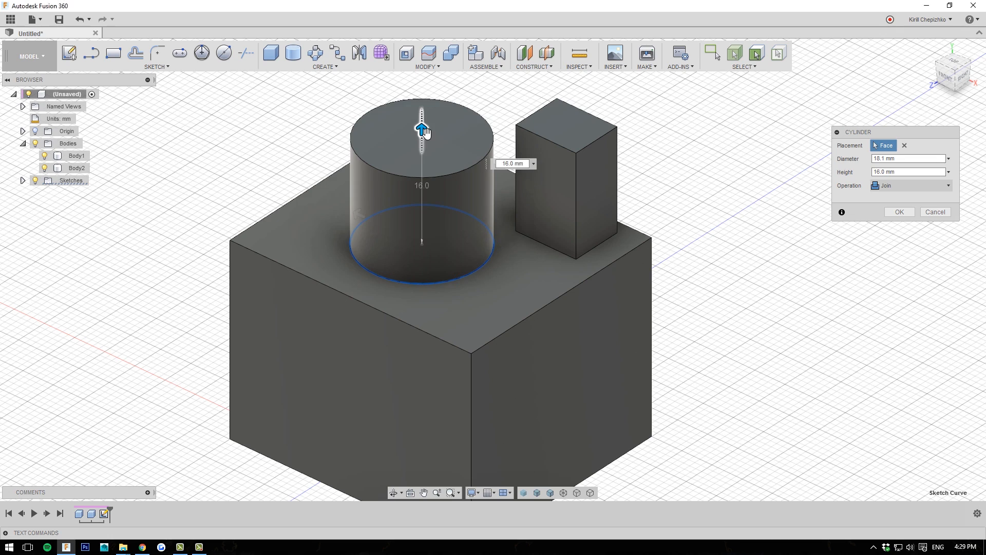
{"action": "left_click", "coordinate": [887, 188]}
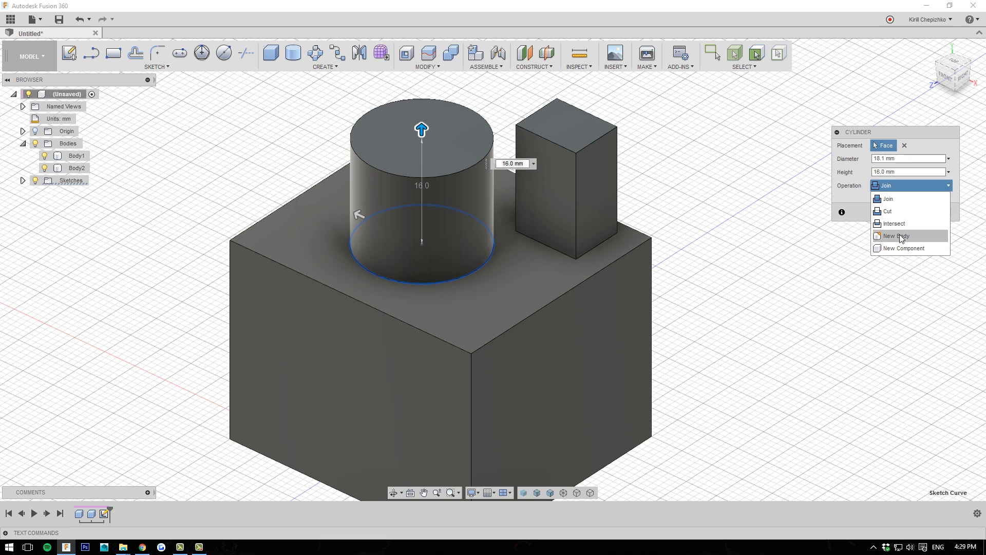
{"action": "left_click", "coordinate": [864, 199]}
{"action": "left_click", "coordinate": [901, 212]}
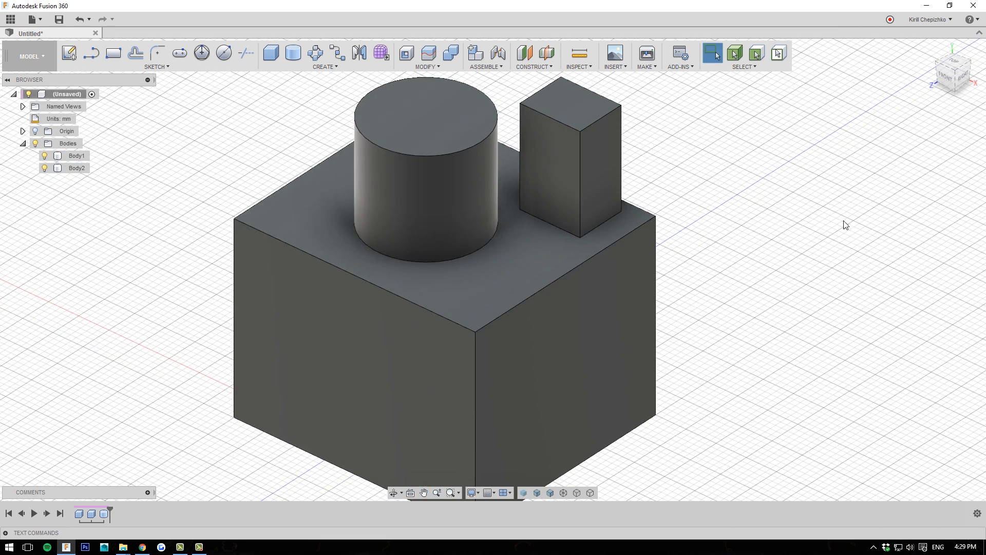
Try Move/Copy on the body that contains the cylinder and the large block, and leave it in place
{"action": "scroll", "coordinate": [792, 246], "scroll_direction": "down", "scroll_amount": 1}
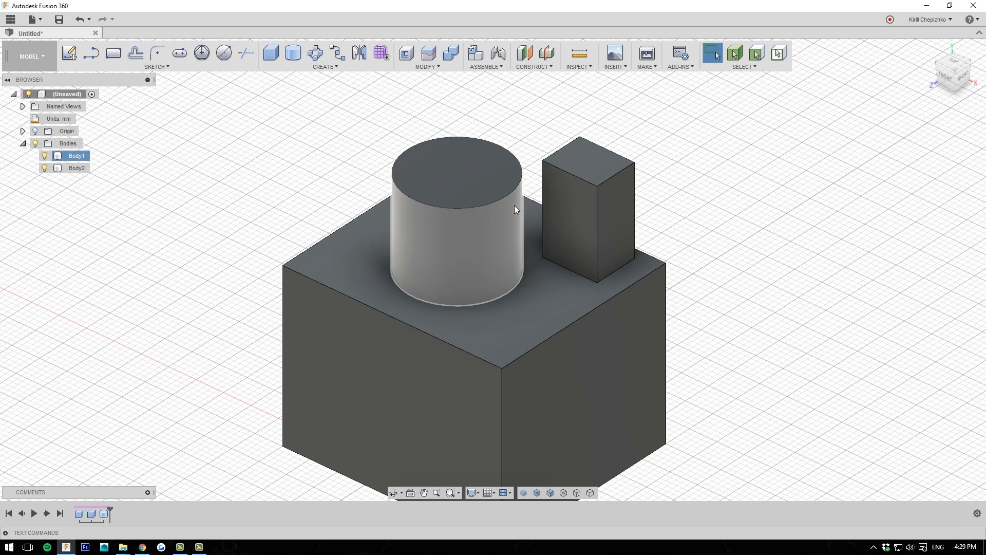
{"action": "right_click", "coordinate": [489, 207]}
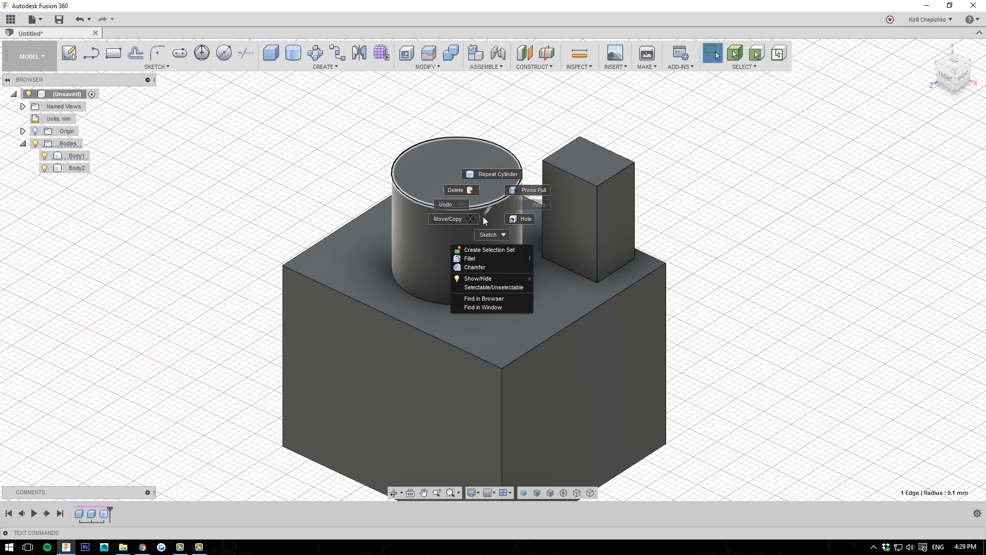
{"action": "left_click", "coordinate": [458, 220]}
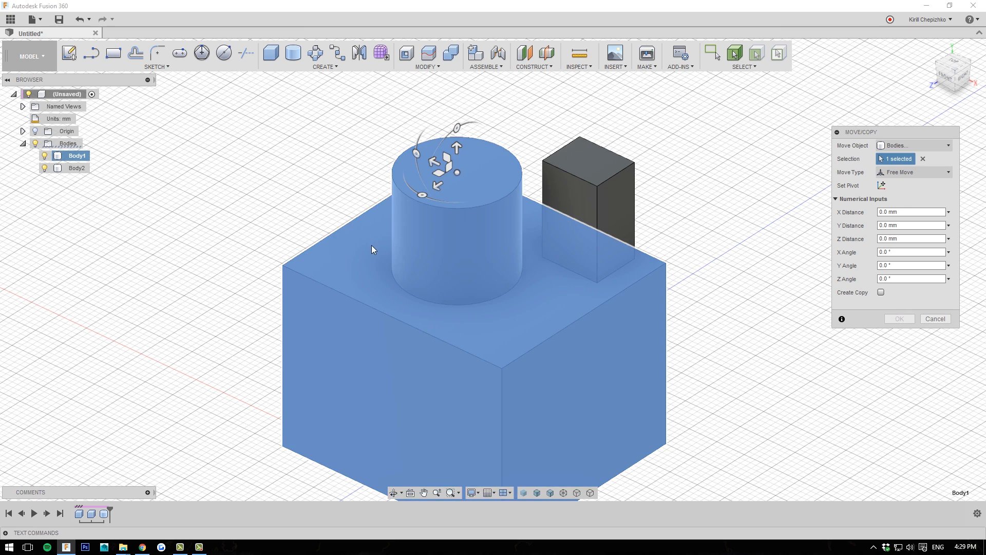
{"action": "left_click", "coordinate": [905, 319]}
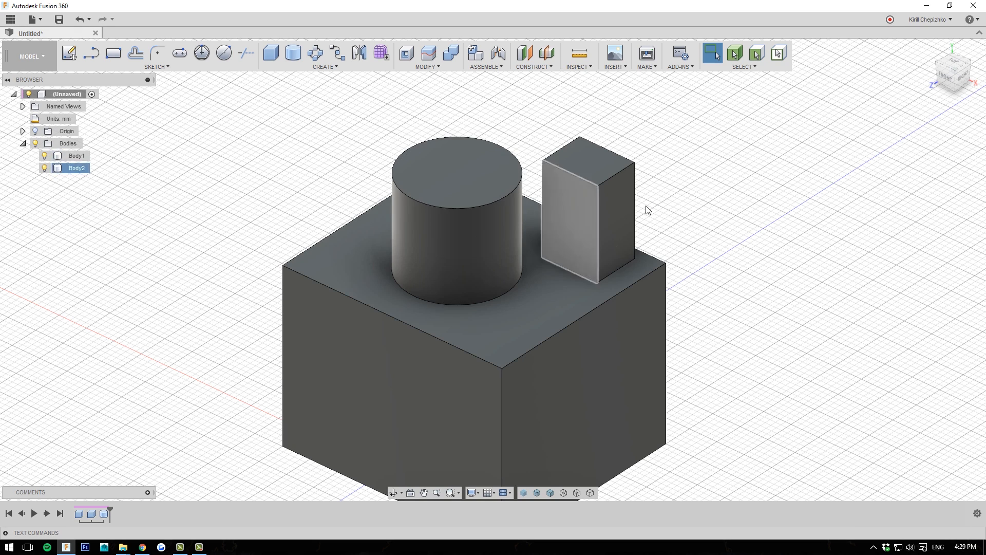
{"action": "mouse_move", "coordinate": [964, 69]}
{"action": "left_mouse_down"}
{"action": "mouse_move", "coordinate": [950, 65]}
{"action": "mouse_move", "coordinate": [959, 64]}
{"action": "left_mouse_up"}
{"action": "middle_click_drag", "start_coordinate": [780, 314], "coordinate": [792, 263]}
{"action": "key", "text": "Escape"}
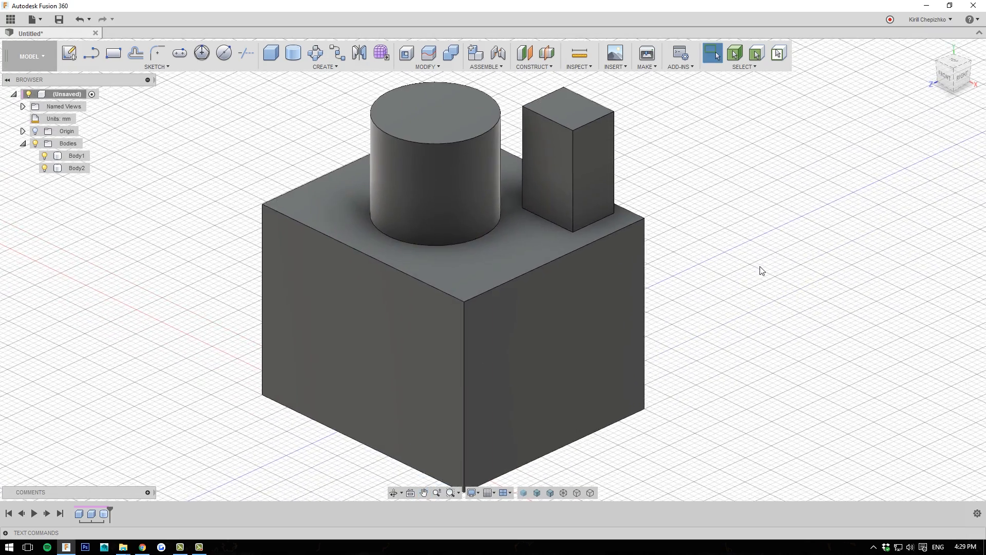
Highlight the joined block and cylinder from the Bodies list, and undo the cylinder
{"action": "scroll", "coordinate": [754, 254], "scroll_direction": "down", "scroll_amount": 2}
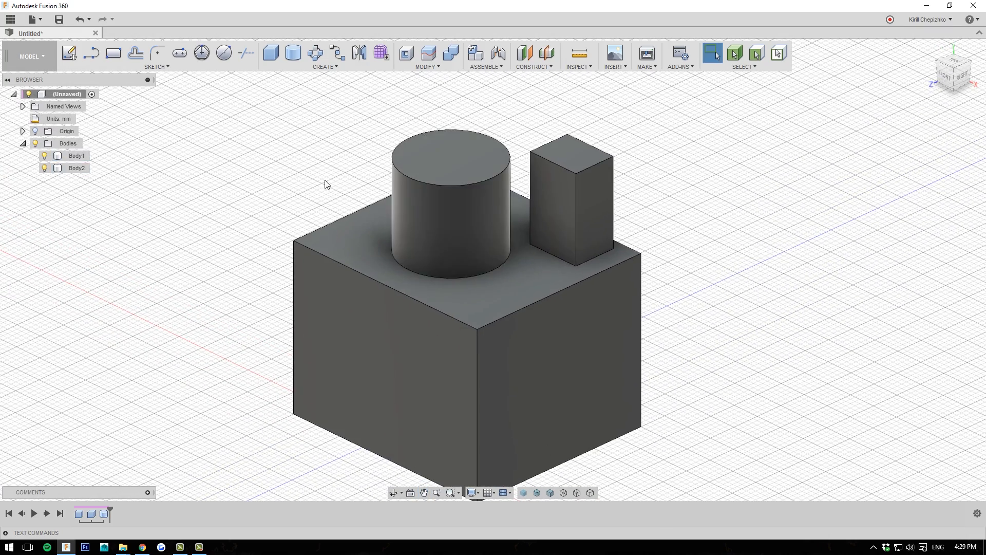
{"action": "left_click", "coordinate": [77, 155]}
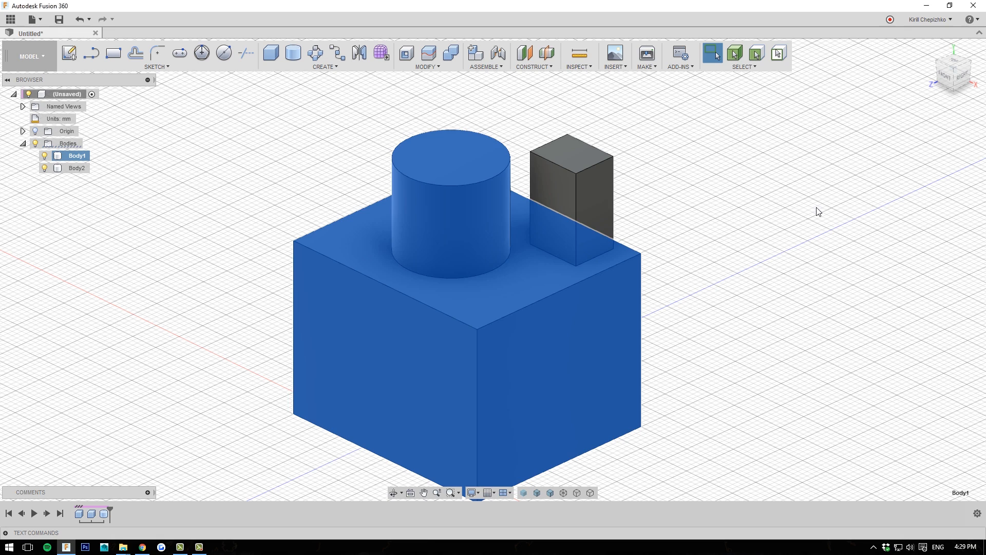
{"action": "key", "text": "ctrl+z"}
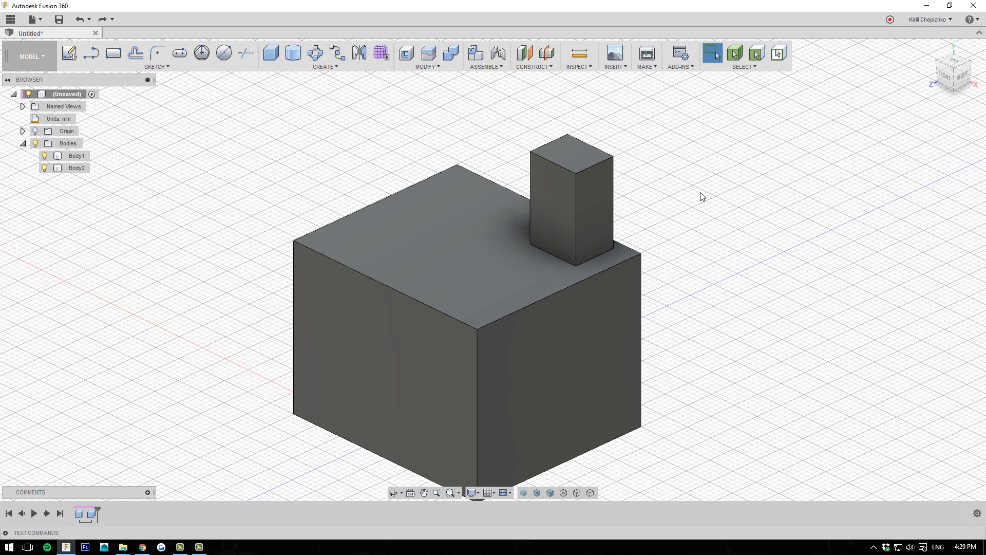
Start a Mirror and set its pattern type to Bodies
{"action": "middle_click_drag", "start_coordinate": [742, 214], "coordinate": [747, 189]}
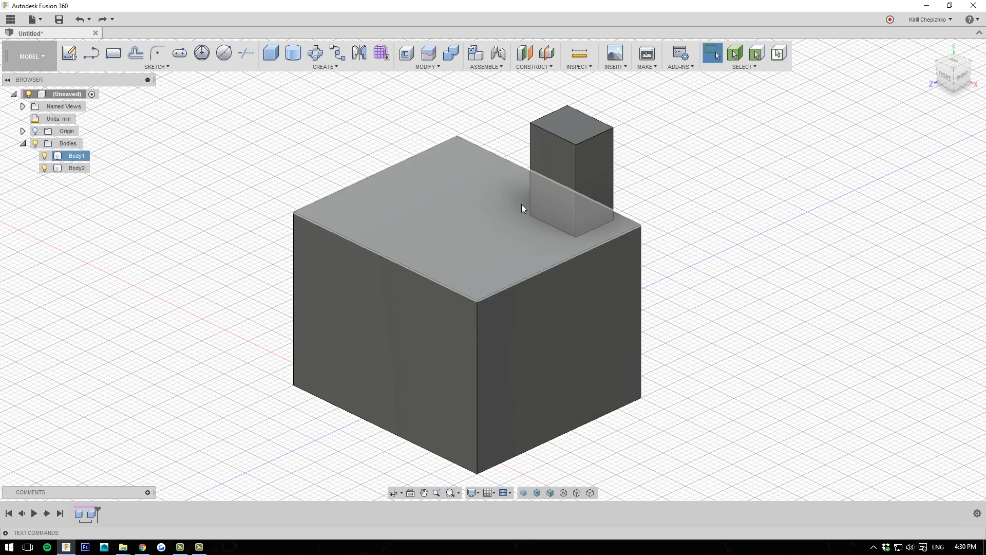
{"action": "scroll", "coordinate": [635, 262], "scroll_direction": "down", "scroll_amount": 1}
{"action": "middle_click_drag", "start_coordinate": [636, 262], "coordinate": [670, 235]}
{"action": "scroll", "coordinate": [670, 234], "scroll_direction": "down", "scroll_amount": 1}
{"action": "middle_click_drag", "start_coordinate": [749, 238], "coordinate": [740, 251]}
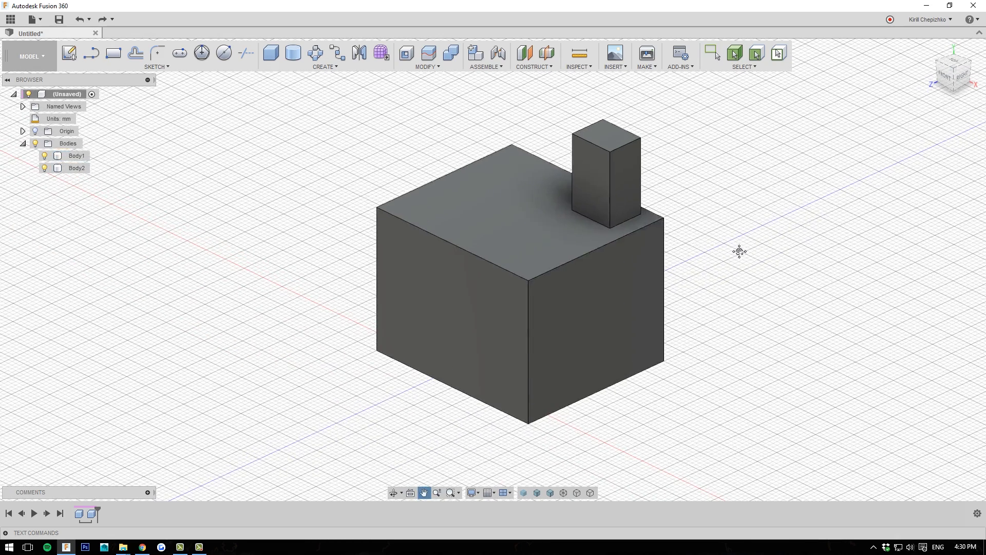
{"action": "left_click", "coordinate": [361, 52]}
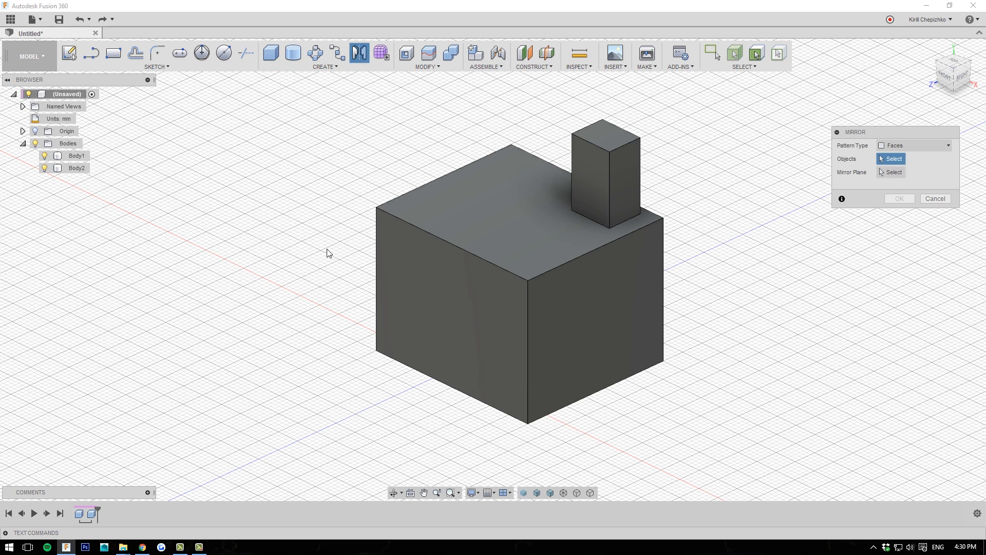
{"action": "left_click", "coordinate": [326, 67]}
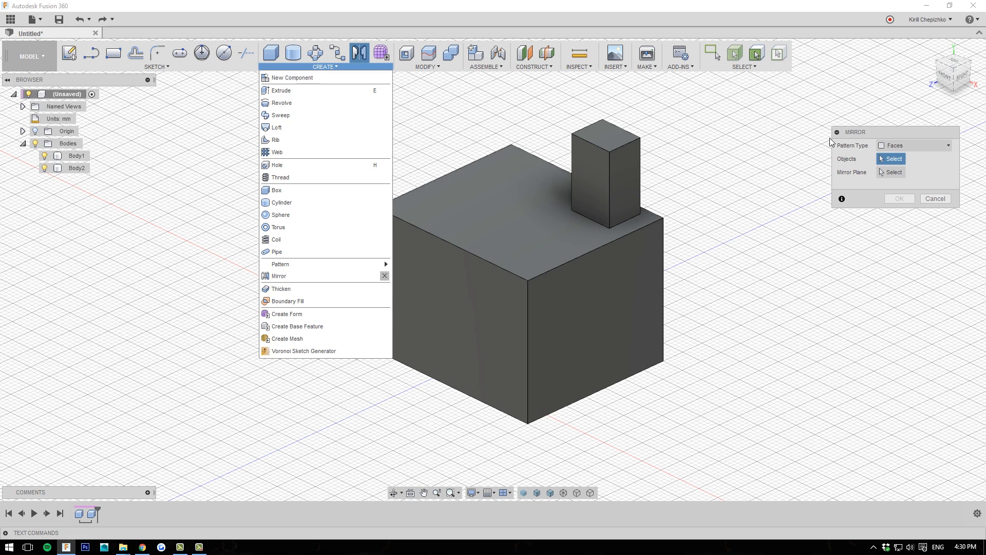
{"action": "left_click", "coordinate": [847, 132]}
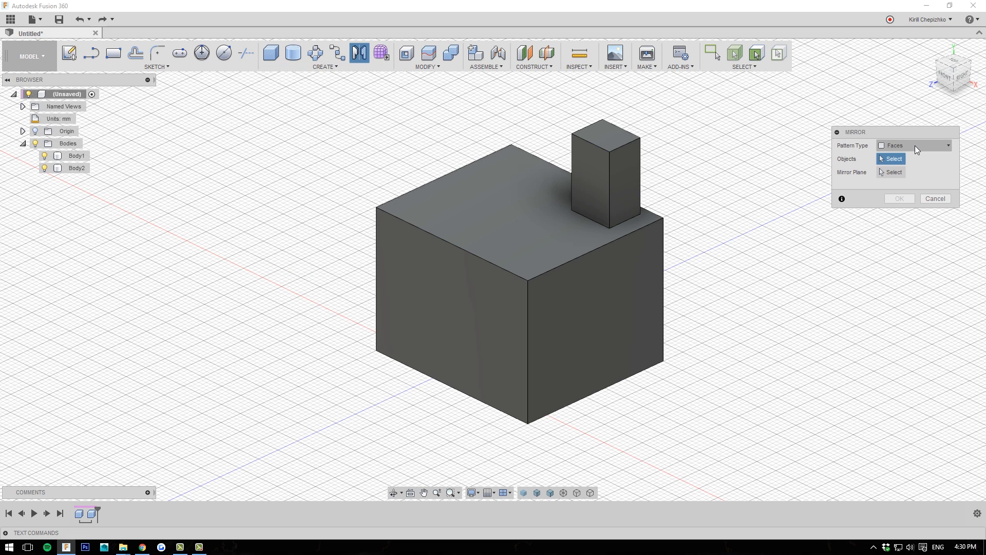
{"action": "left_click", "coordinate": [914, 146]}
{"action": "left_click", "coordinate": [895, 146]}
{"action": "left_click", "coordinate": [894, 144]}
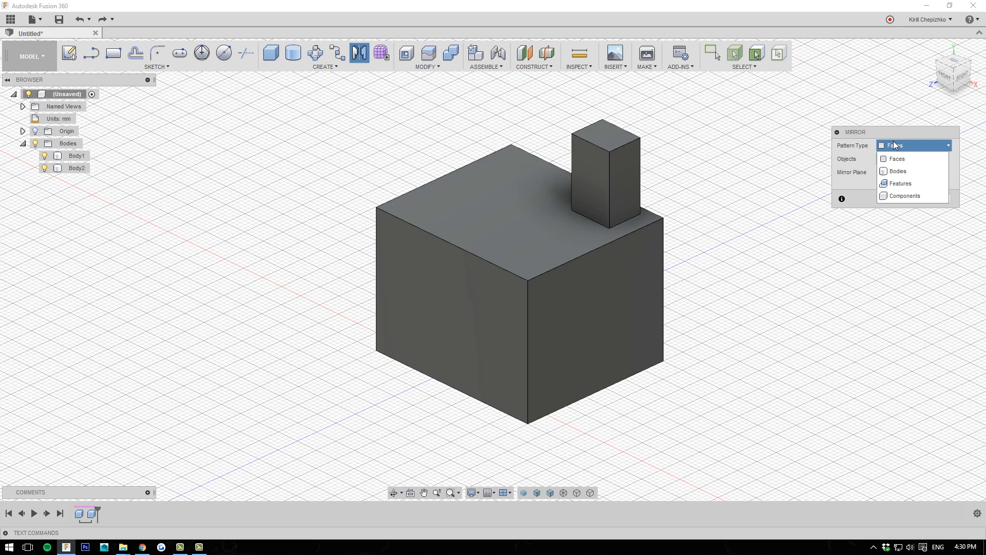
{"action": "left_click", "coordinate": [899, 159]}
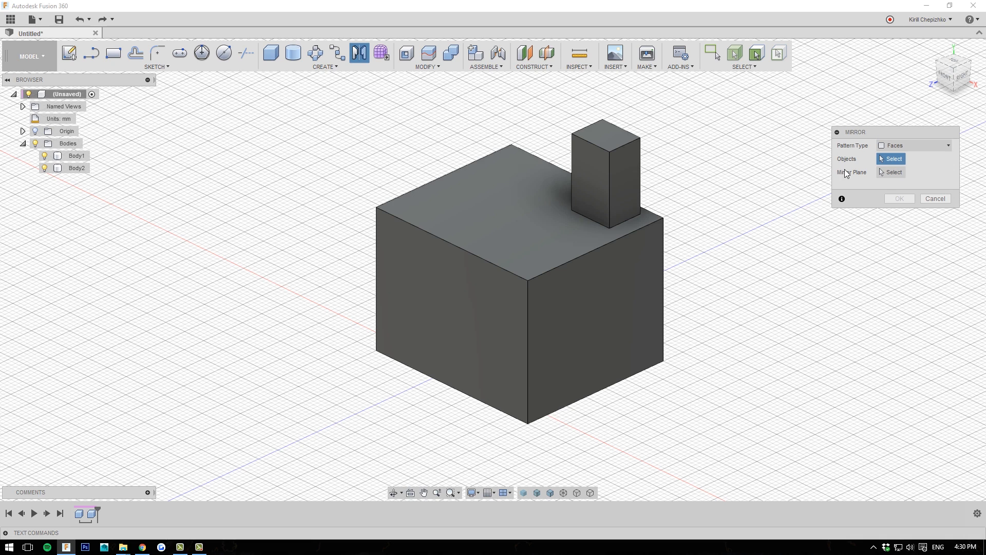
{"action": "left_click", "coordinate": [905, 144]}
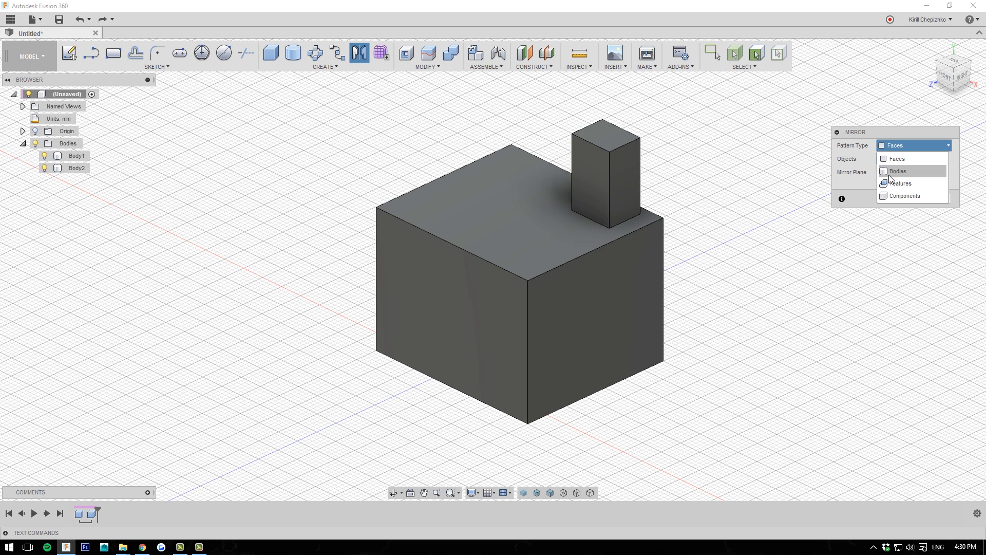
{"action": "left_click", "coordinate": [910, 147]}
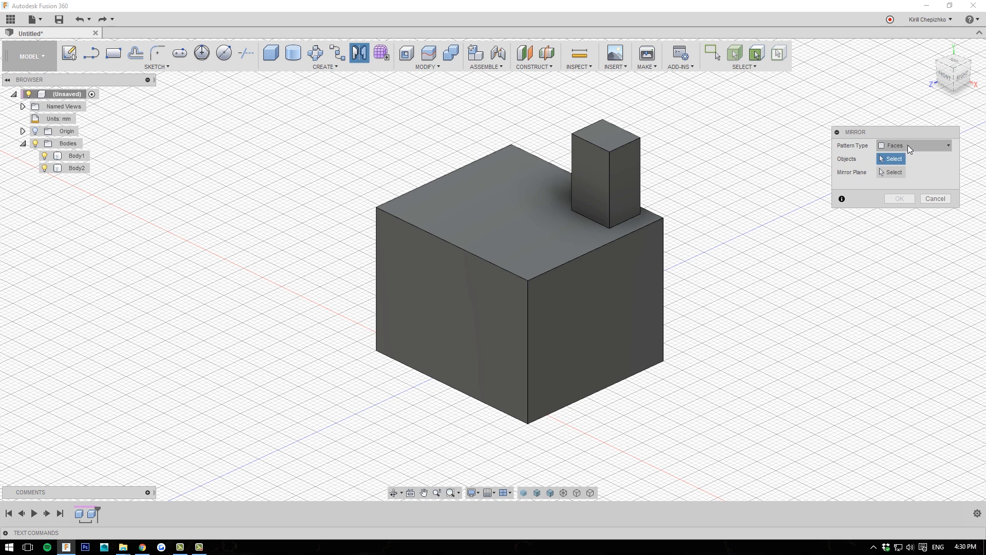
{"action": "left_click", "coordinate": [908, 145]}
{"action": "left_click", "coordinate": [901, 172]}
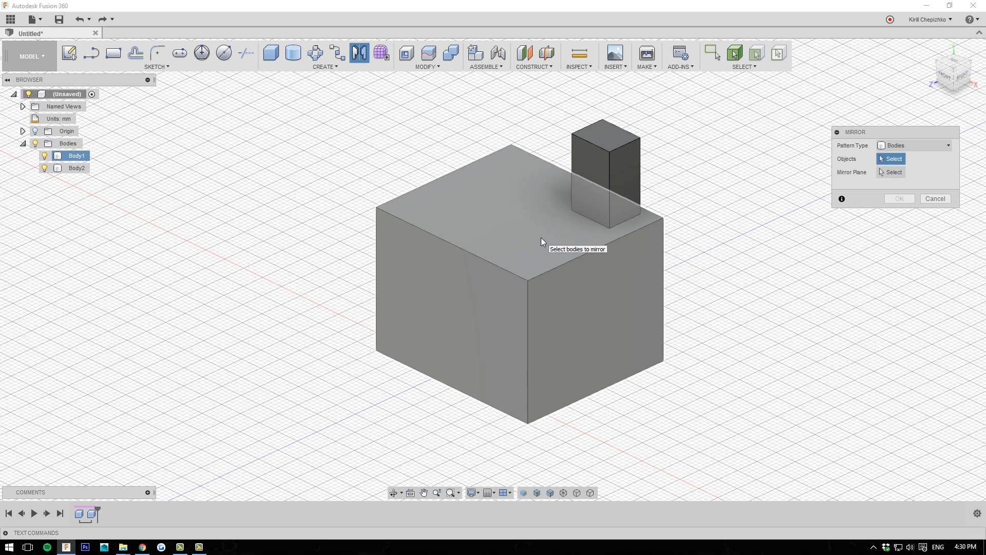
Choose the small box and the large block as the objects to mirror
{"action": "left_click", "coordinate": [614, 162]}
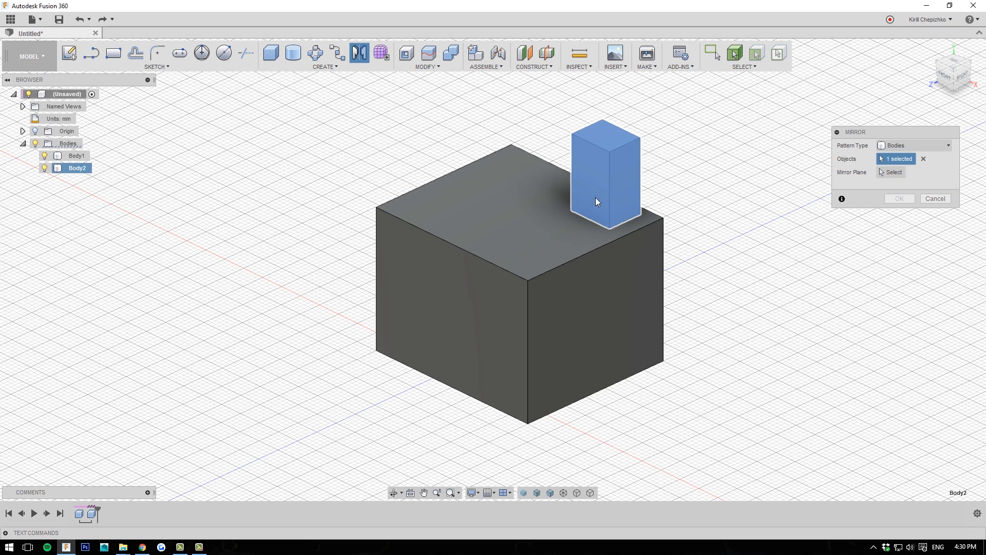
{"action": "left_click", "coordinate": [571, 231]}
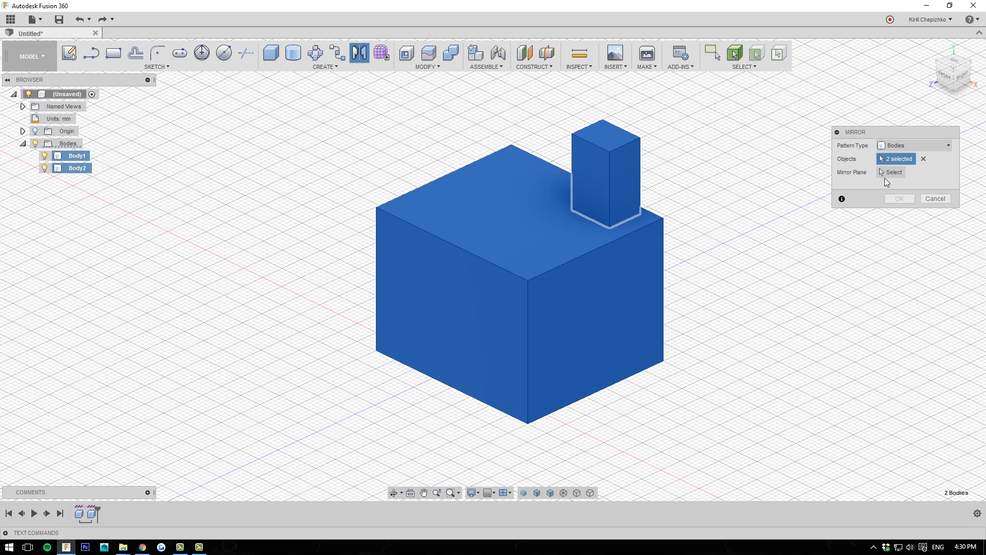
{"action": "left_click", "coordinate": [887, 176]}
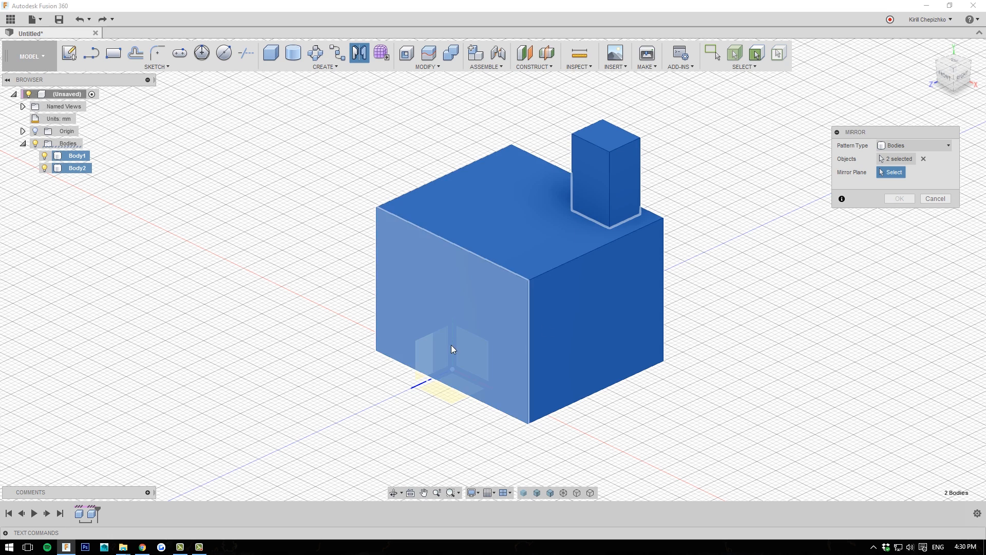
Preview mirroring both bodies about the block's front face, examine it from several angles, and clear the mirror plane
{"action": "middle_click_drag", "start_coordinate": [771, 325], "coordinate": [776, 288]}
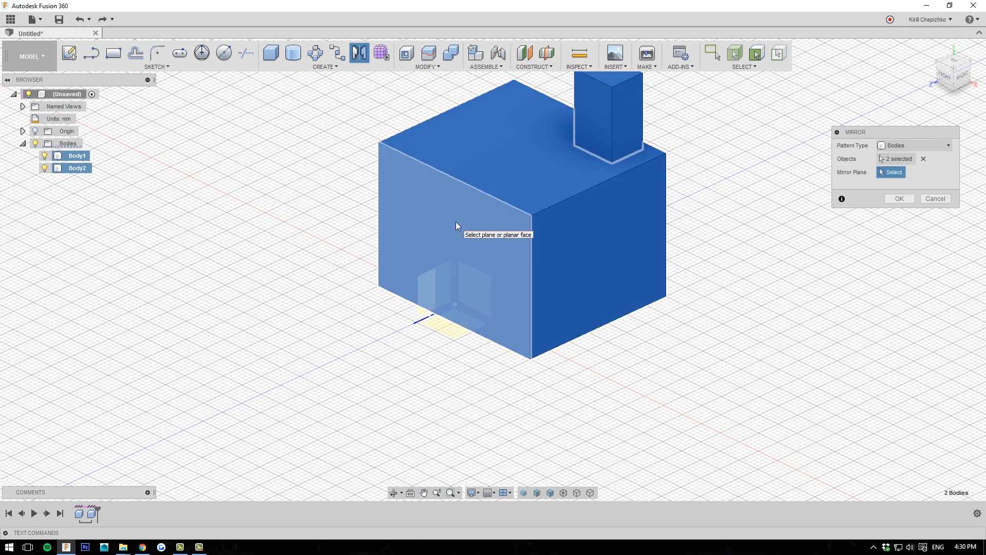
{"action": "left_click", "coordinate": [433, 244]}
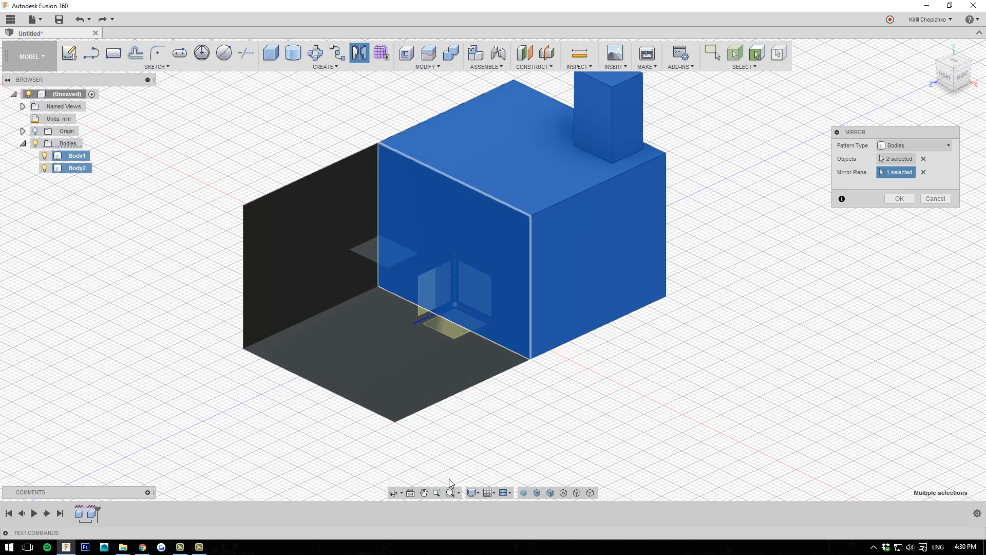
{"action": "left_click_drag", "start_coordinate": [966, 73], "coordinate": [928, 58]}
{"action": "mouse_move", "coordinate": [550, 231]}
{"action": "middle_mouse_down", "text": "shift"}
{"action": "mouse_move", "coordinate": [498, 324]}
{"action": "mouse_move", "coordinate": [614, 311]}
{"action": "mouse_move", "coordinate": [691, 394]}
{"action": "middle_mouse_up", "text": "shift"}
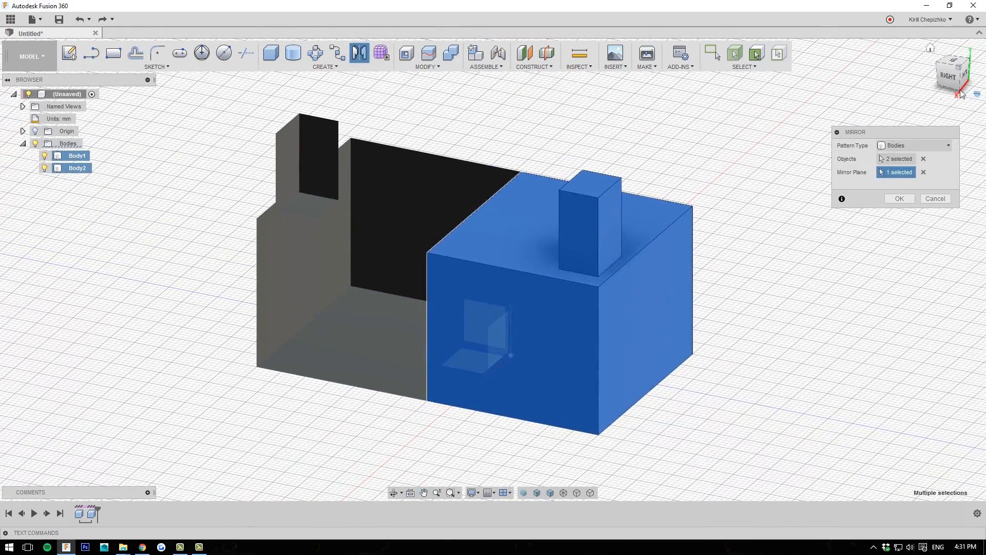
{"action": "left_click", "coordinate": [949, 76]}
{"action": "left_click_drag", "start_coordinate": [941, 84], "coordinate": [962, 78]}
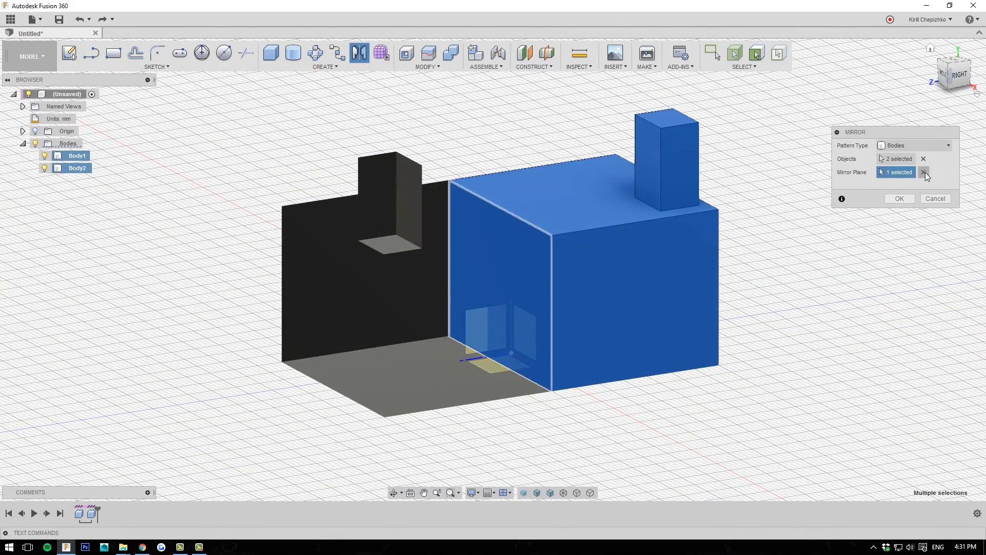
{"action": "left_click", "coordinate": [925, 172]}
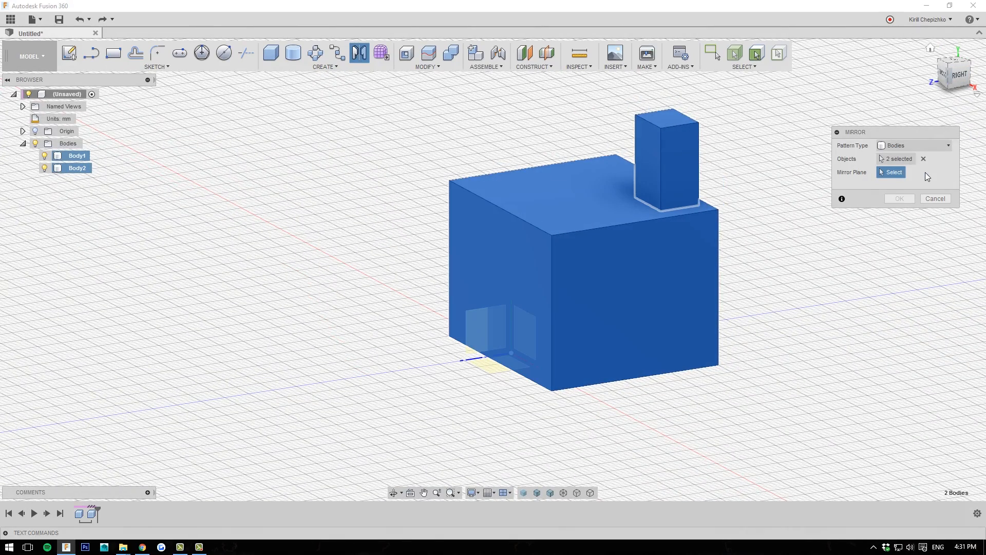
Preview mirroring both bodies about the block's right face, and clear that mirror plane
{"action": "left_click", "coordinate": [934, 70]}
{"action": "left_click", "coordinate": [670, 208]}
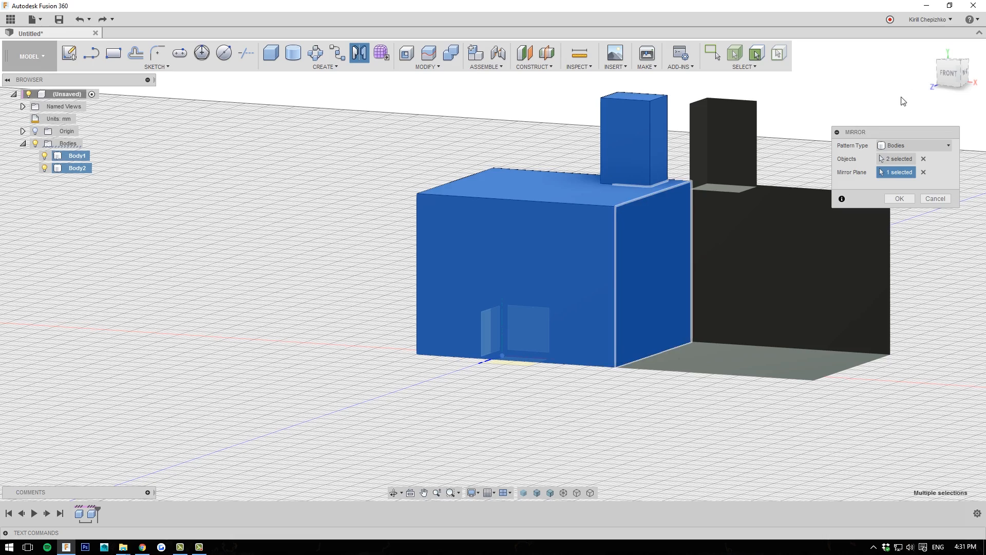
{"action": "left_click", "coordinate": [930, 47]}
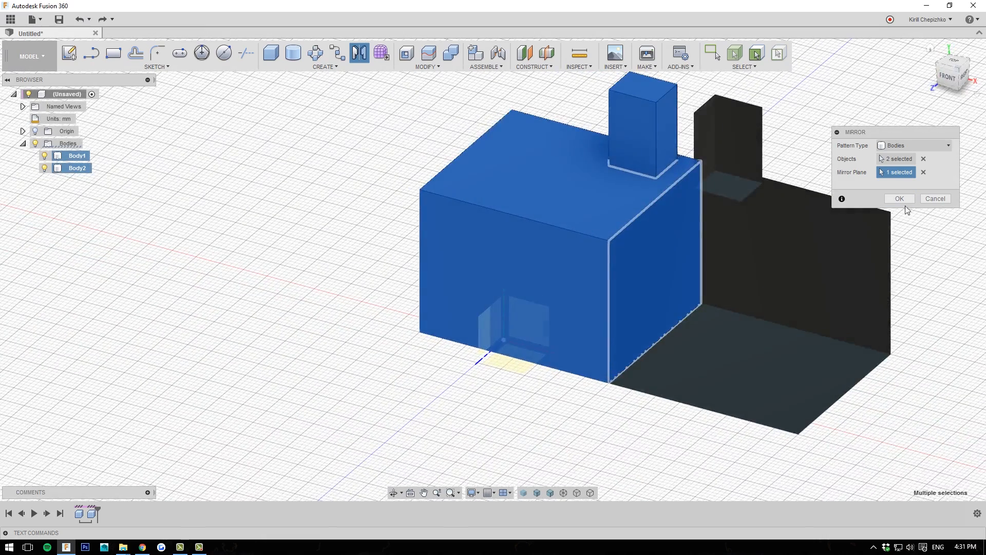
{"action": "left_click", "coordinate": [925, 172]}
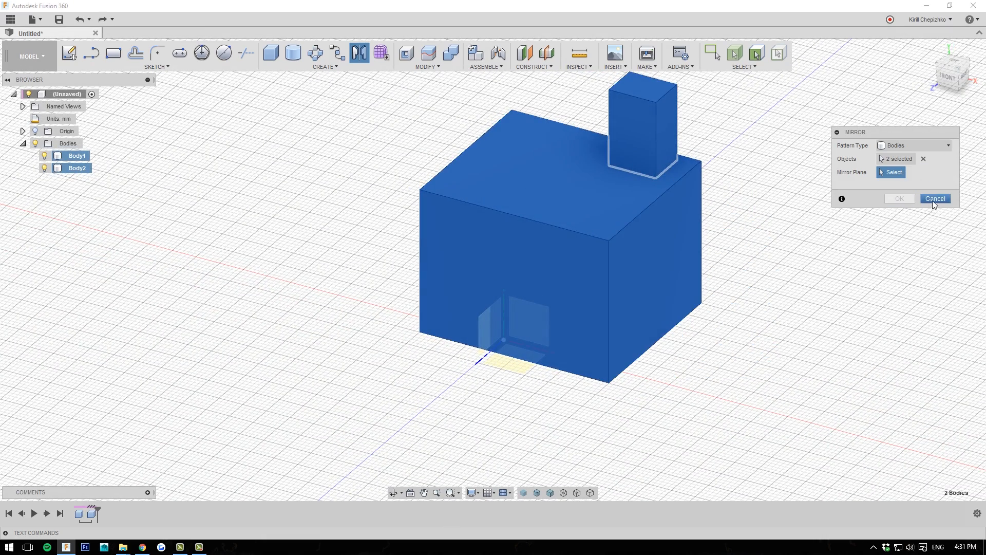
Cancel the mirror of the two bodies
{"action": "left_click", "coordinate": [935, 199]}
{"action": "scroll", "coordinate": [645, 249], "scroll_direction": "down", "scroll_amount": 3}
{"action": "mouse_move", "coordinate": [644, 249]}
{"action": "middle_mouse_down"}
{"action": "mouse_move", "coordinate": [666, 255]}
{"action": "mouse_move", "coordinate": [634, 257]}
{"action": "middle_mouse_up"}
{"action": "scroll", "coordinate": [634, 257], "scroll_direction": "down", "scroll_amount": 1}
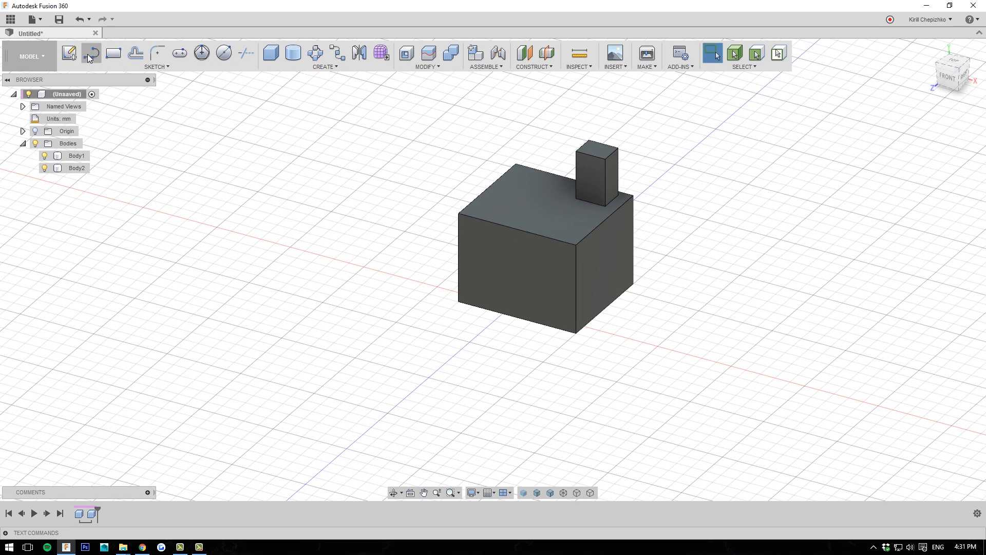
{"action": "middle_click_drag", "start_coordinate": [488, 266], "coordinate": [663, 268], "text": "shift"}
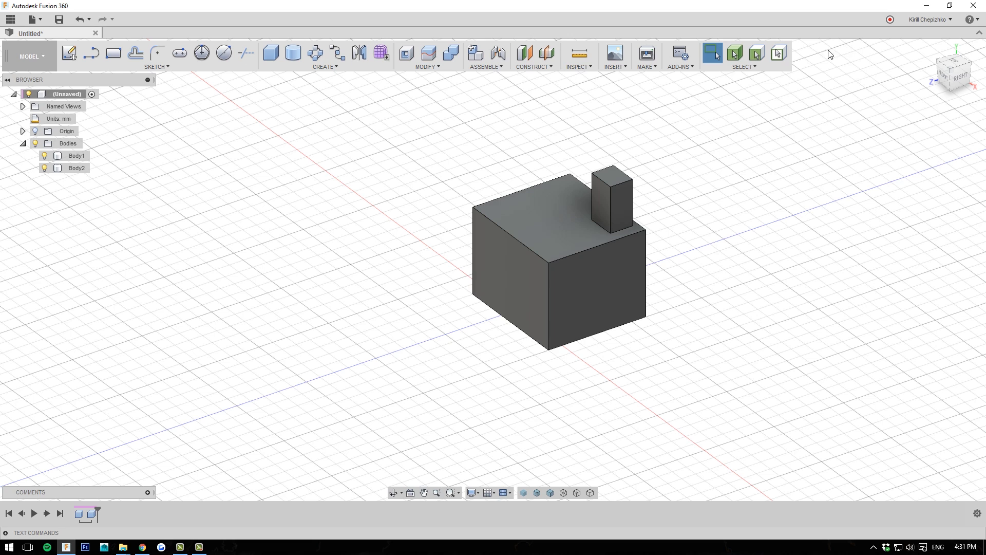
{"action": "left_click_drag", "start_coordinate": [964, 81], "coordinate": [946, 86]}
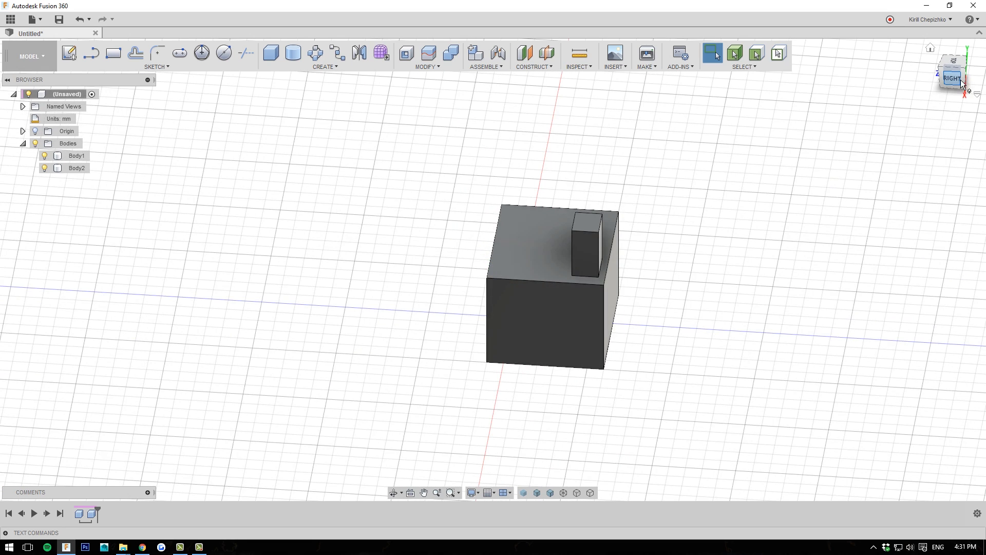
{"action": "left_click", "coordinate": [436, 68]}
{"action": "left_click", "coordinate": [338, 68]}
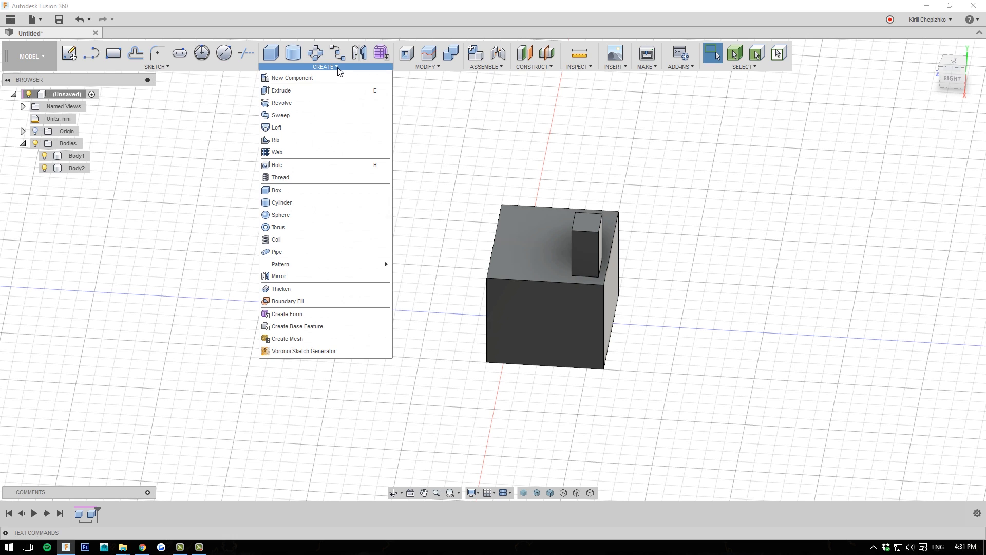
{"action": "left_click", "coordinate": [697, 224]}
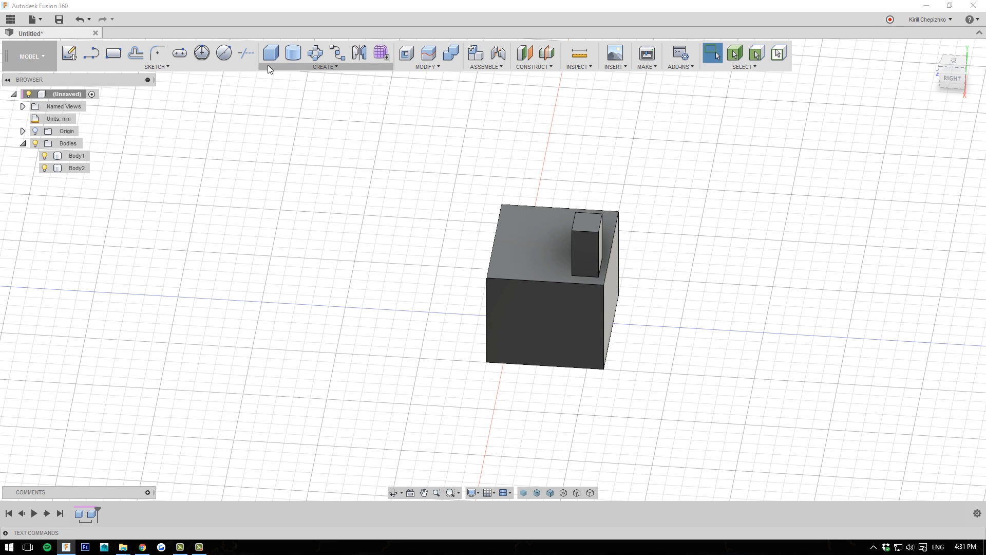
Create a cylinder about 51 mm in diameter and 60 mm high as a new body on the ground plane beside the block
{"action": "left_click", "coordinate": [297, 52]}
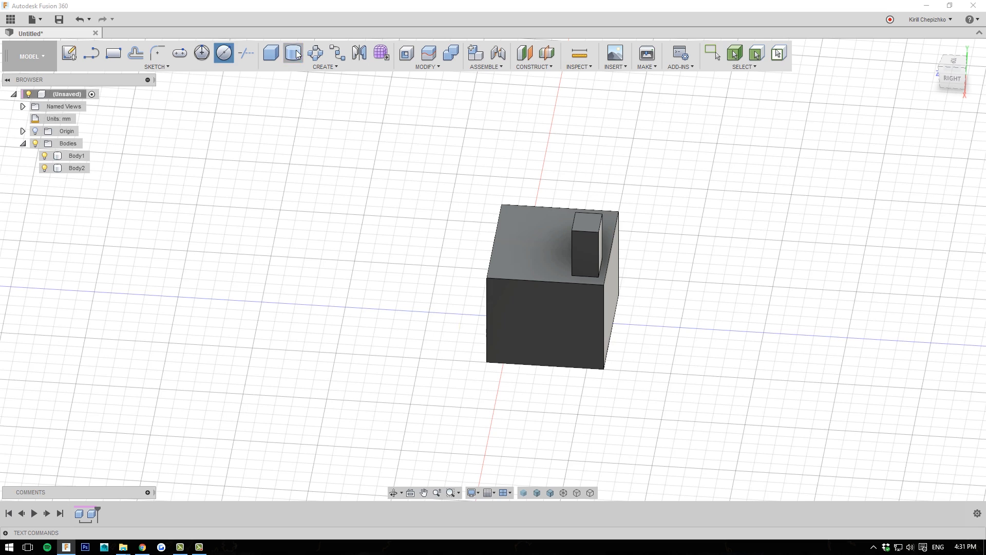
{"action": "middle_click_drag", "start_coordinate": [334, 243], "coordinate": [402, 209]}
{"action": "left_click", "coordinate": [559, 302]}
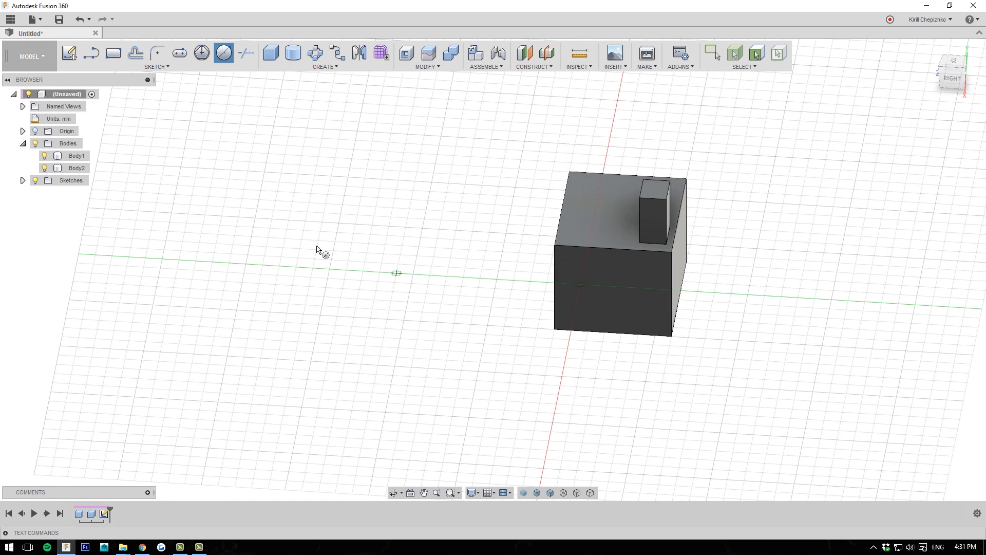
{"action": "left_click", "coordinate": [415, 268]}
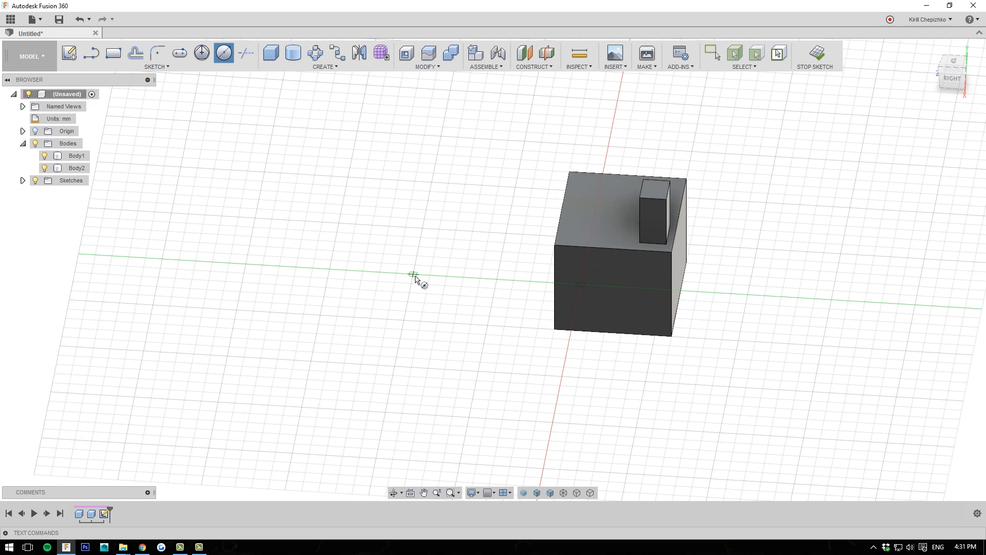
{"action": "left_click", "coordinate": [501, 294]}
{"action": "left_click_drag", "start_coordinate": [415, 255], "coordinate": [408, 99]}
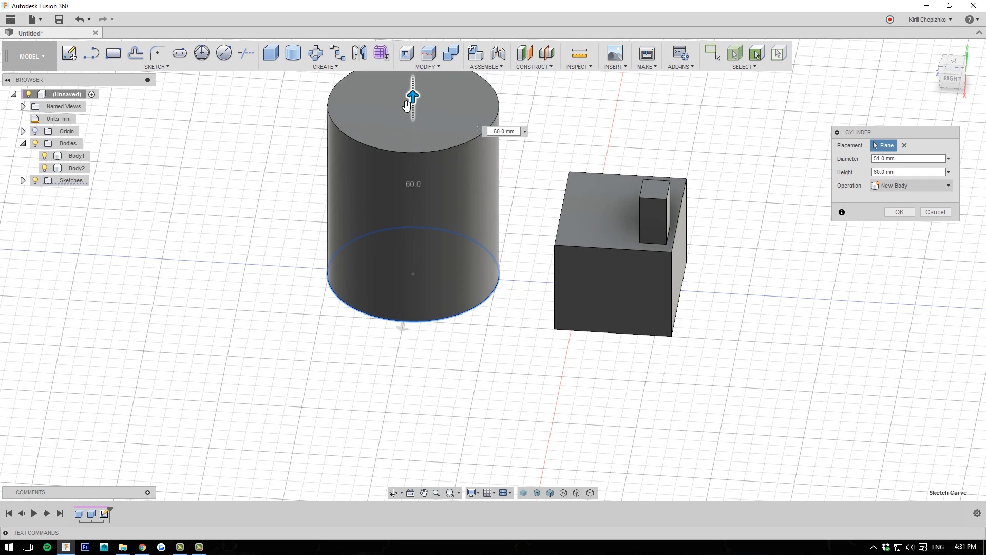
{"action": "middle_click_drag", "start_coordinate": [408, 100], "coordinate": [417, 195]}
{"action": "left_click", "coordinate": [900, 212]}
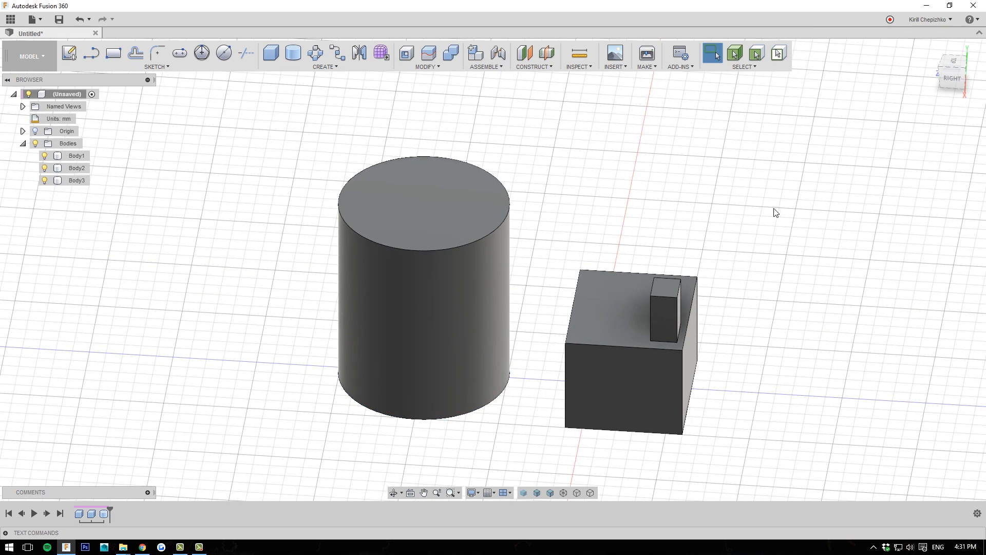
Create a small cylinder about 4.5 mm in diameter and 10 mm high as a New Body near the edge of the large cylinder's top face
{"action": "scroll", "coordinate": [607, 247], "scroll_direction": "up", "scroll_amount": 3}
{"action": "middle_click_drag", "start_coordinate": [524, 242], "coordinate": [634, 238]}
{"action": "left_click", "coordinate": [438, 186]}
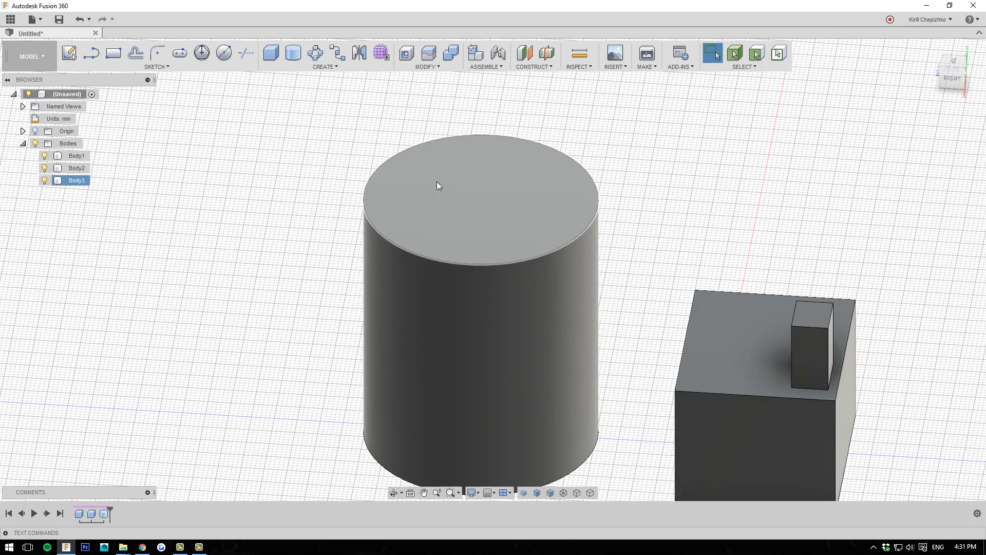
{"action": "left_click", "coordinate": [224, 52]}
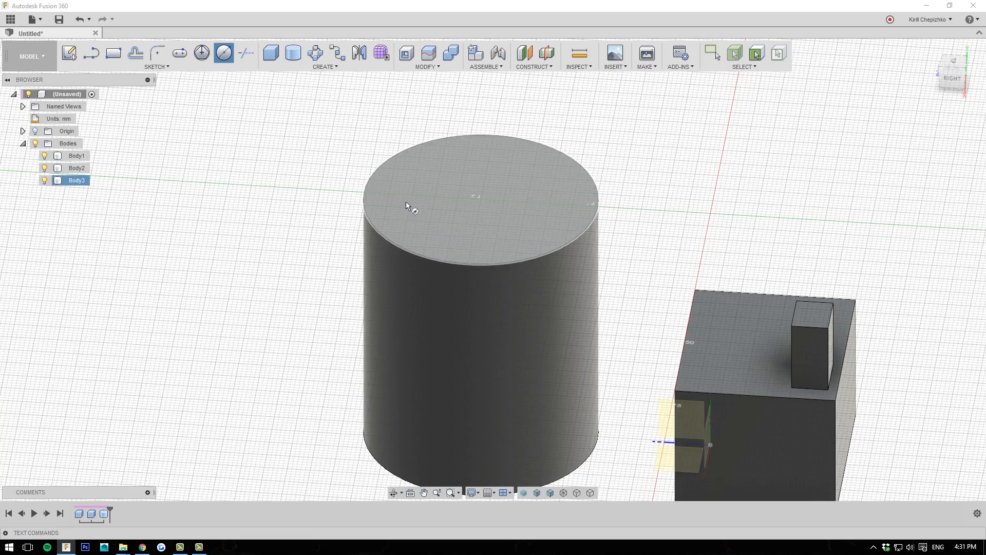
{"action": "left_click", "coordinate": [405, 201]}
{"action": "left_click", "coordinate": [424, 241]}
{"action": "left_click", "coordinate": [397, 242]}
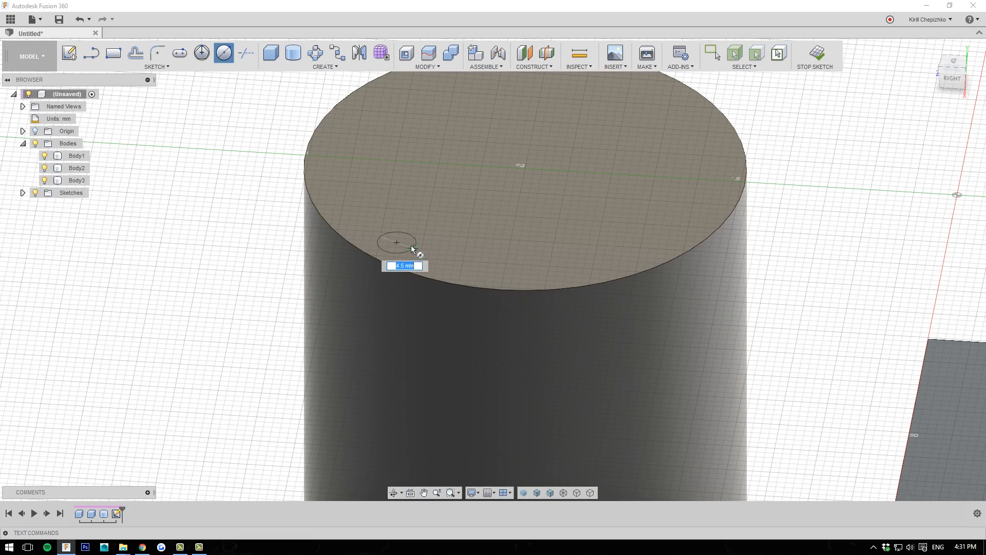
{"action": "left_click", "coordinate": [418, 247]}
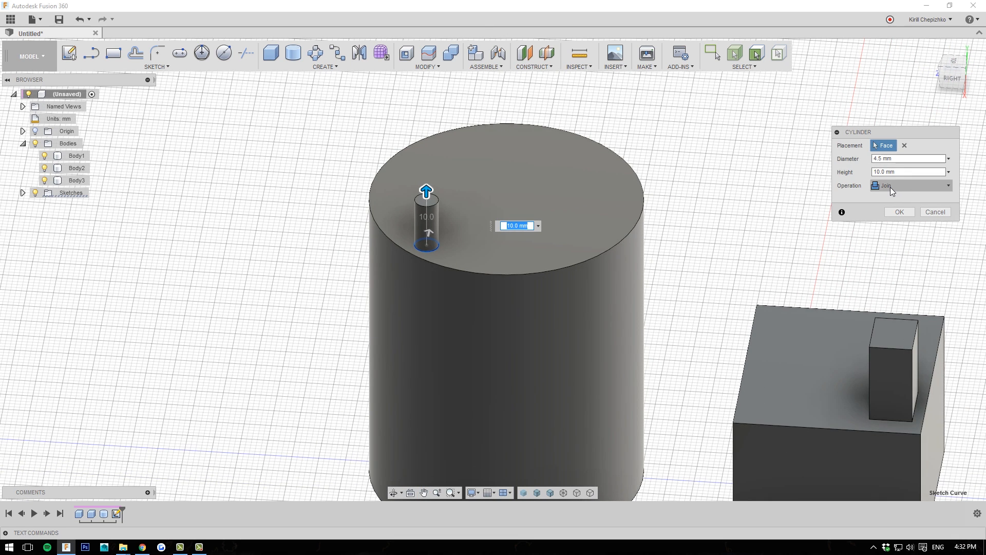
{"action": "left_click", "coordinate": [891, 189]}
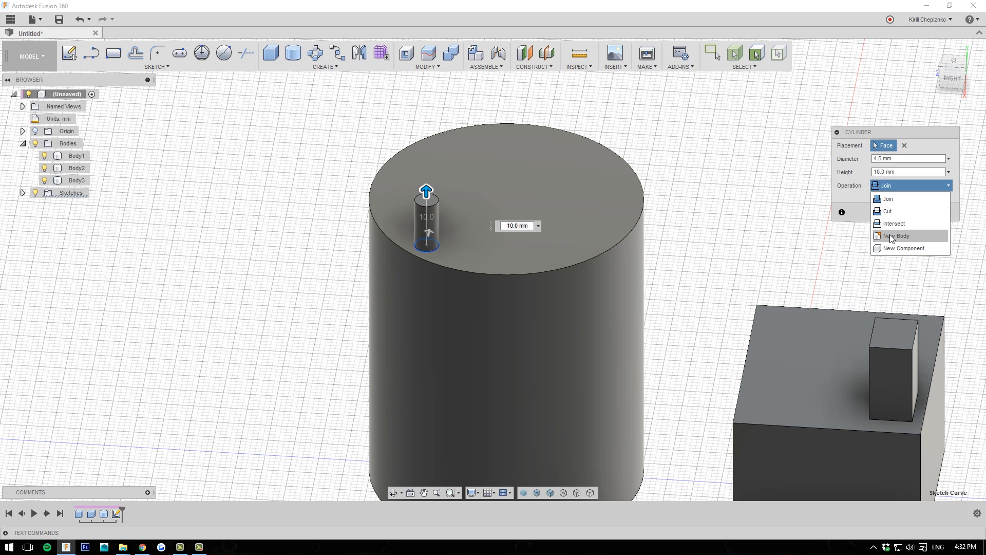
{"action": "left_click", "coordinate": [891, 236]}
{"action": "left_click", "coordinate": [901, 212]}
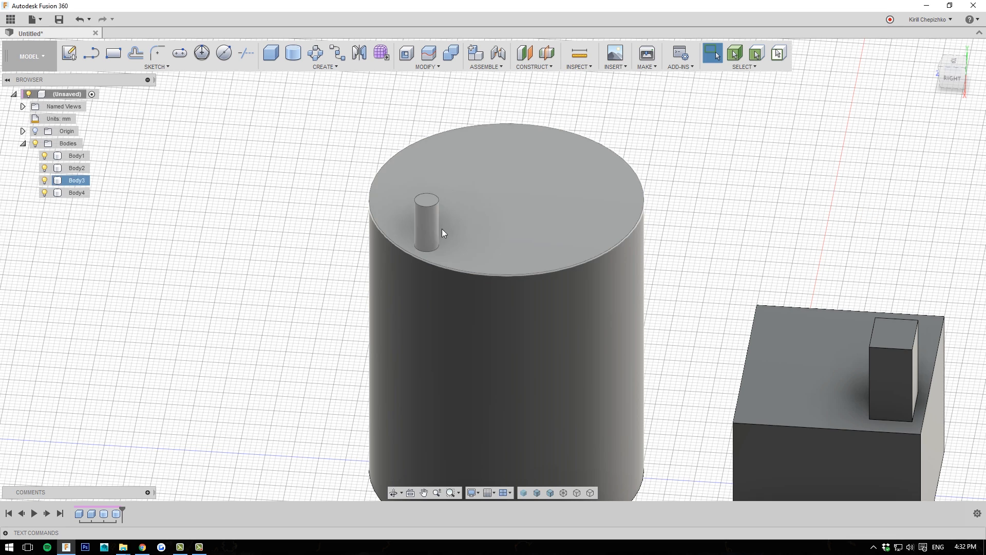
Start a Circular Pattern of type Bodies for the small cylinder, using the large cylinder's top circular edge as the axis
{"action": "left_click", "coordinate": [316, 54]}
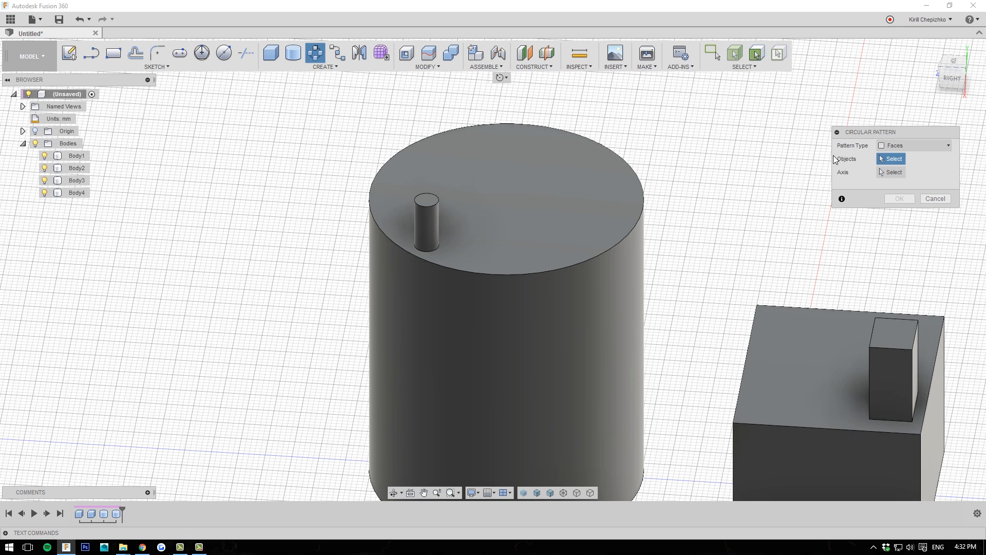
{"action": "left_click", "coordinate": [898, 147]}
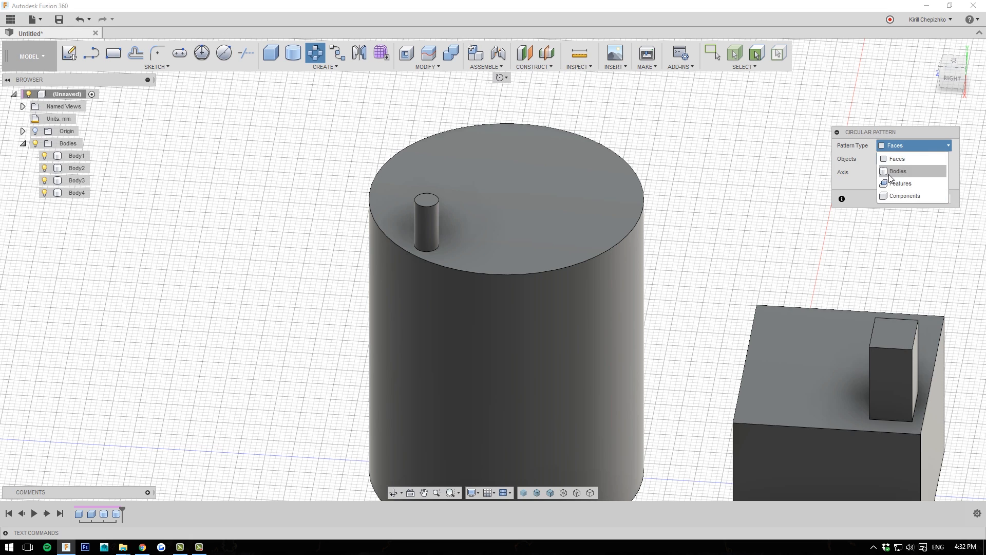
{"action": "left_click", "coordinate": [898, 171]}
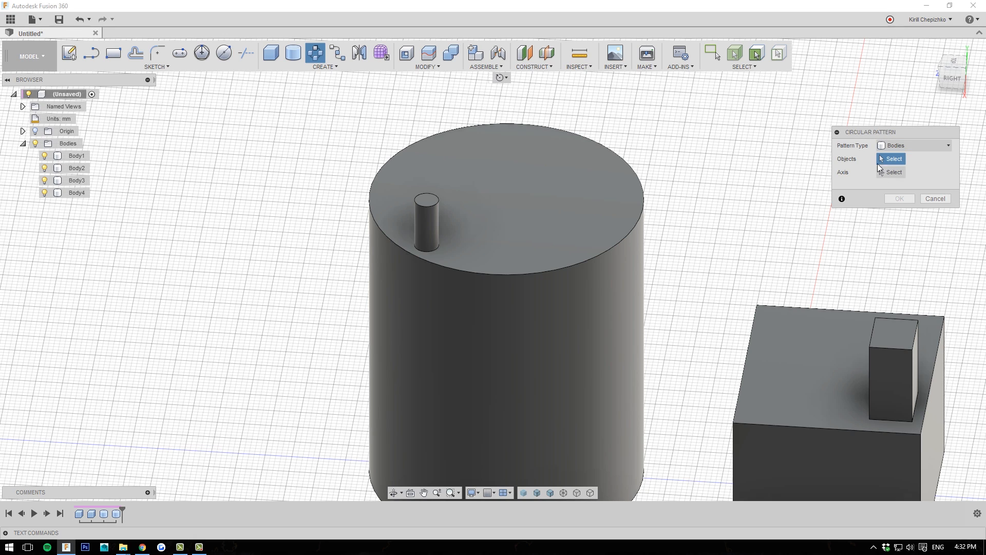
{"action": "left_click", "coordinate": [435, 217]}
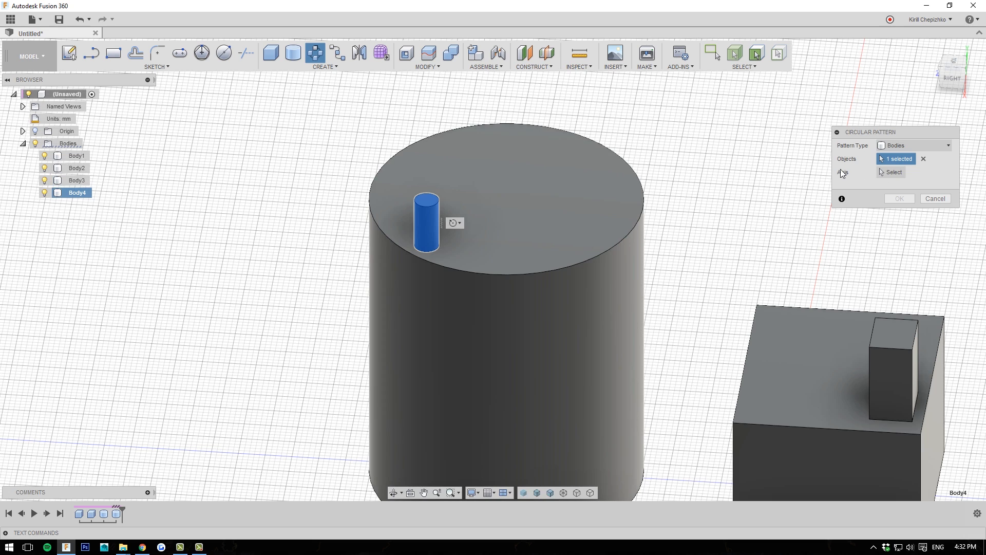
{"action": "left_click", "coordinate": [891, 172]}
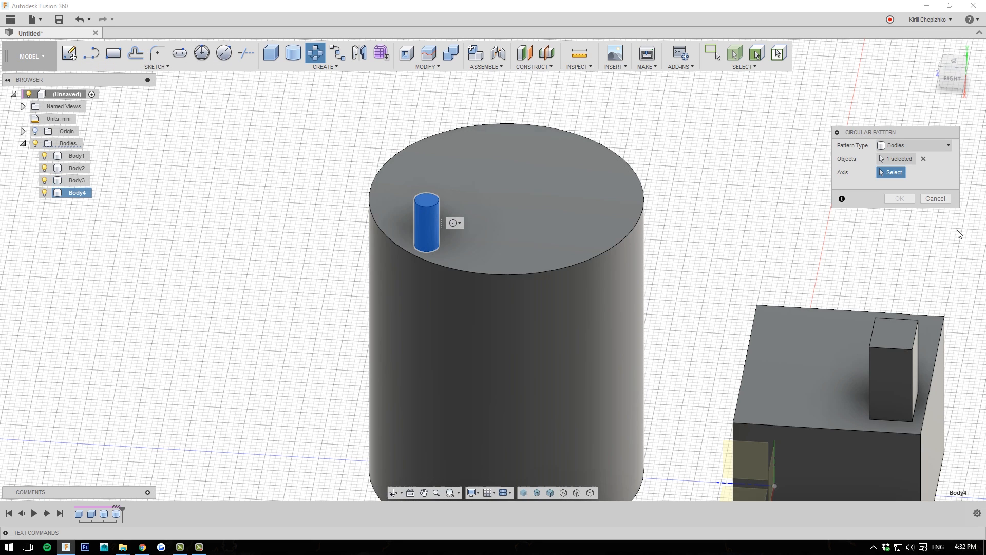
{"action": "left_click", "coordinate": [518, 274]}
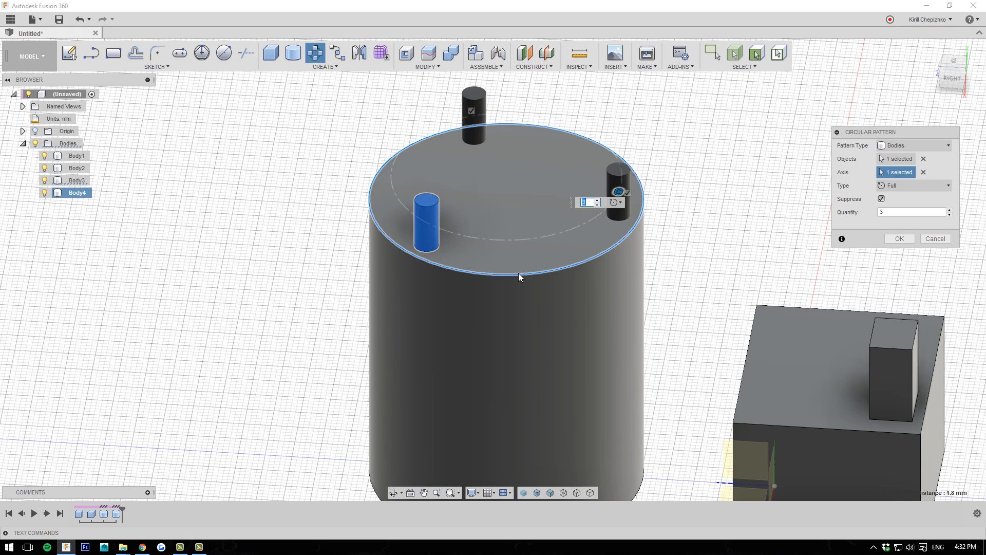
Set the circular pattern's quantity to 10
{"action": "left_click", "coordinate": [962, 69]}
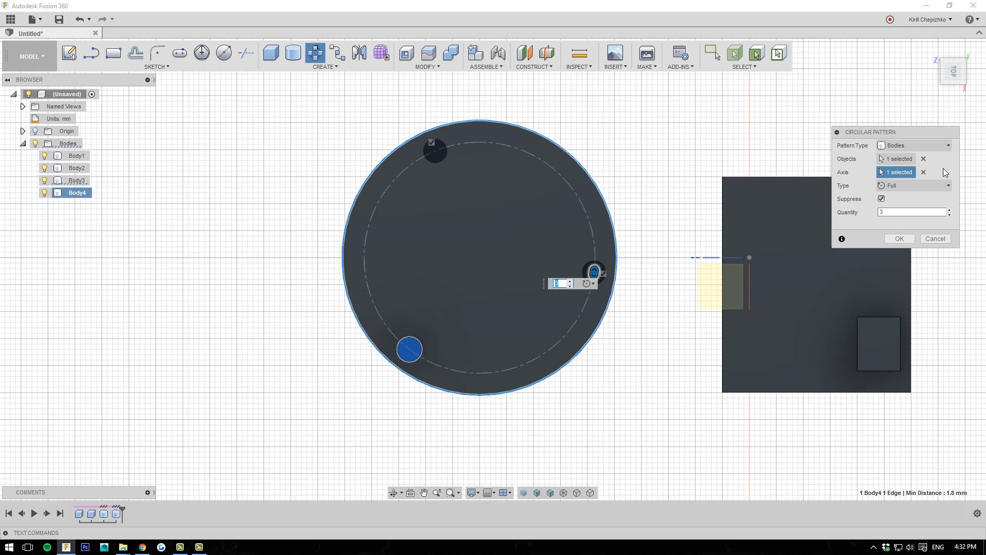
{"action": "left_click", "coordinate": [930, 48]}
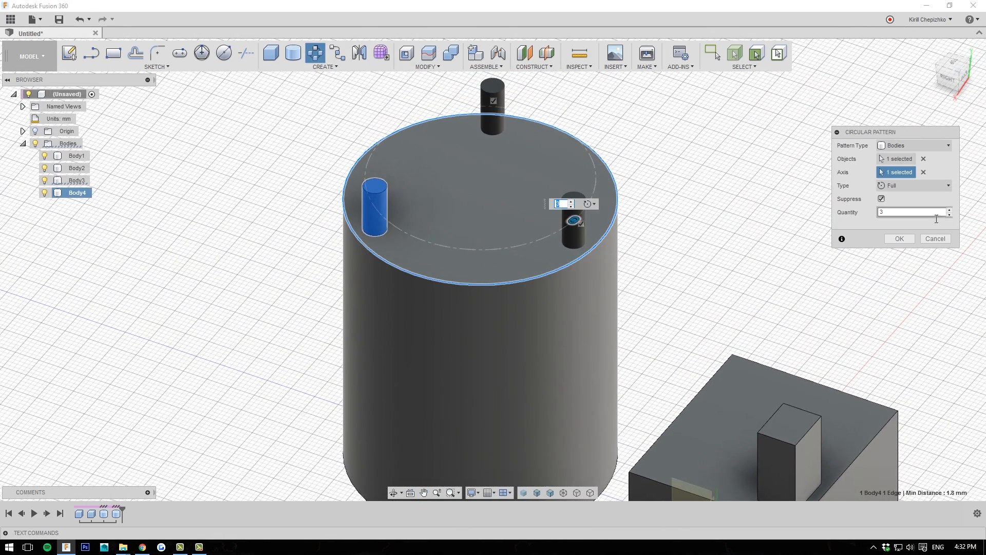
{"action": "left_click", "coordinate": [952, 211]}
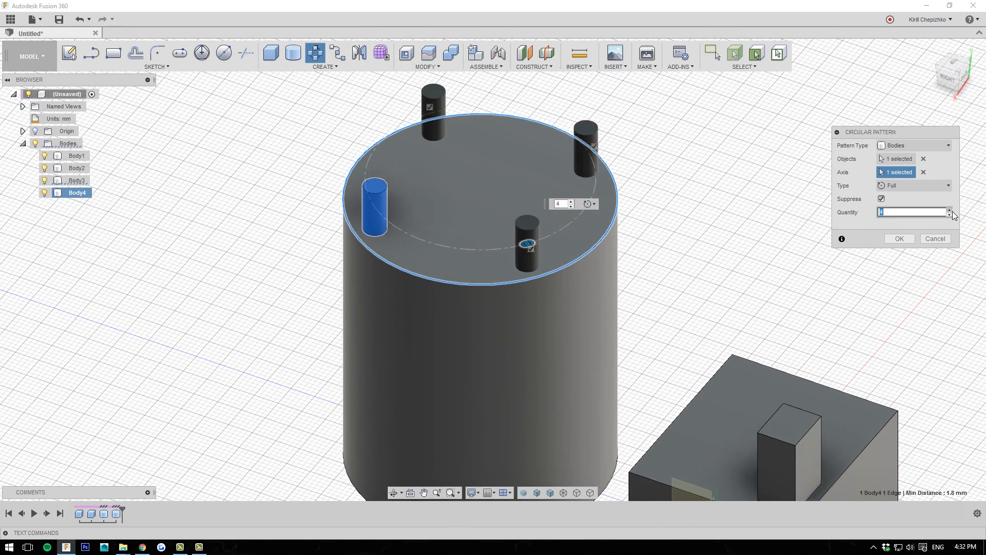
{"action": "left_click", "coordinate": [952, 211]}
{"action": "left_click", "coordinate": [953, 211]}
{"action": "left_click", "coordinate": [952, 211]}
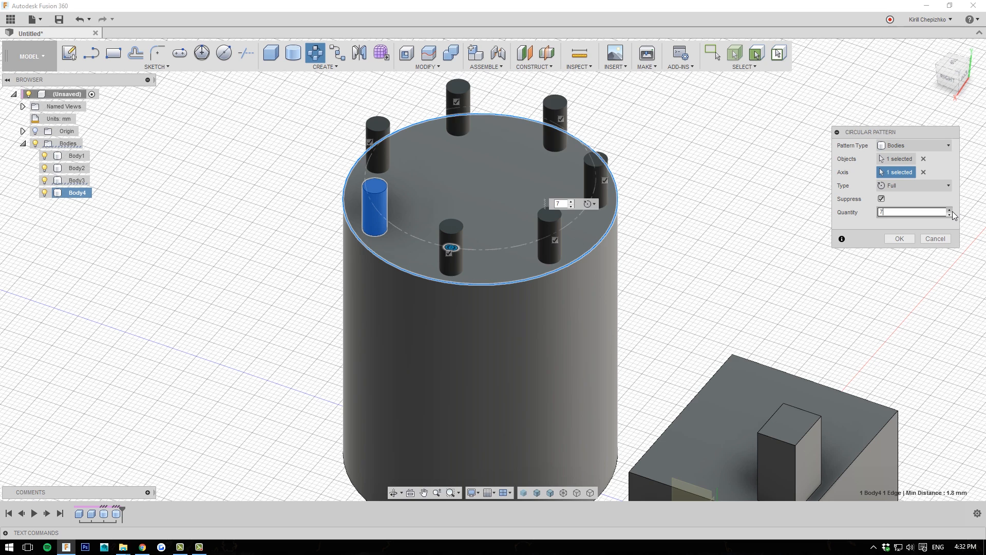
{"action": "left_click", "coordinate": [952, 211]}
{"action": "left_click", "coordinate": [952, 211]}
{"action": "left_click", "coordinate": [953, 211]}
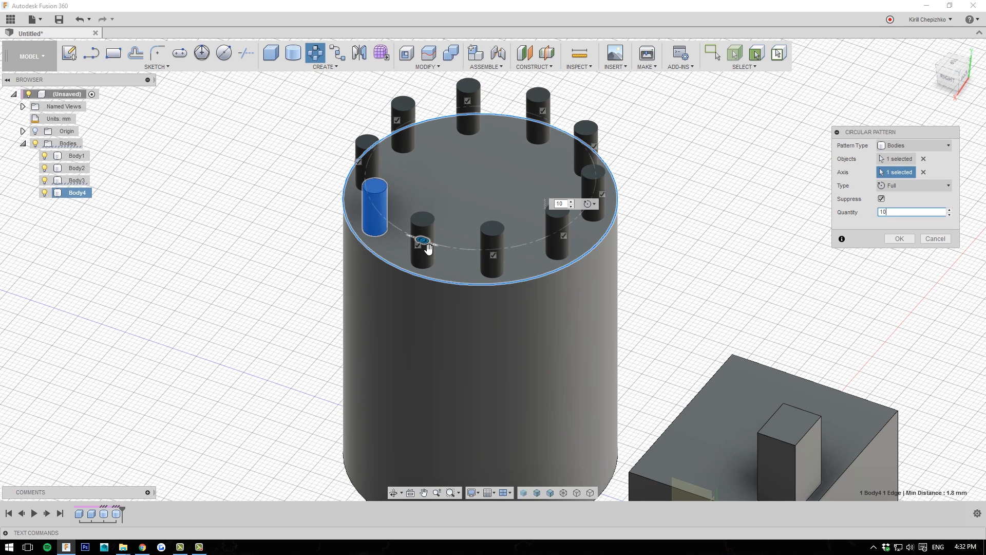
Try suppressing a single instance at the far side of the circular pattern, and restore it
{"action": "left_click_drag", "start_coordinate": [429, 251], "coordinate": [390, 223]}
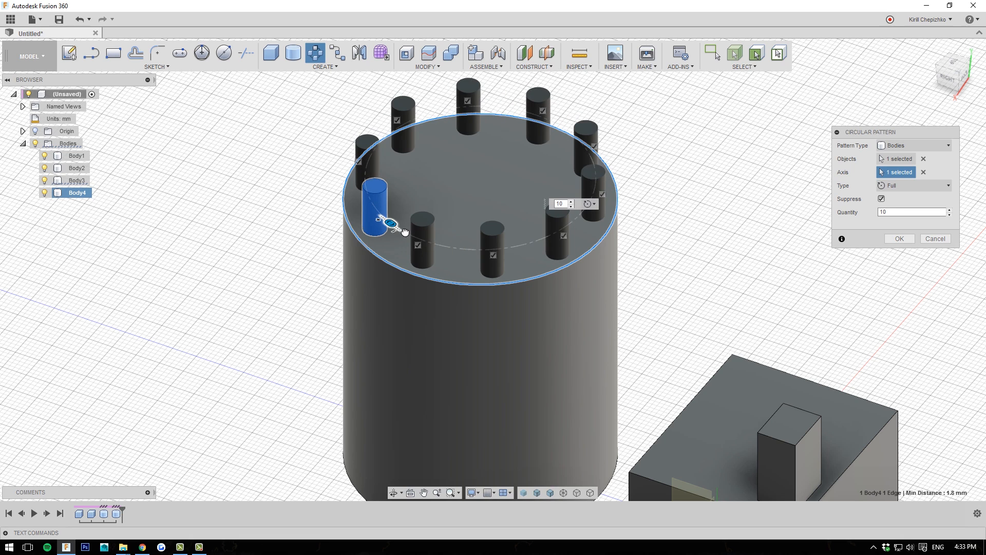
{"action": "left_click", "coordinate": [949, 87]}
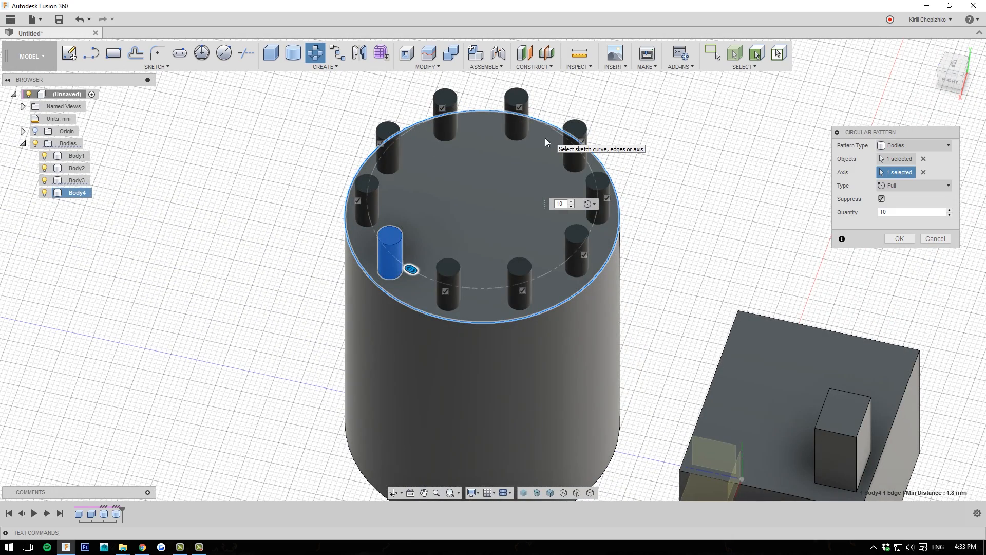
{"action": "left_click", "coordinate": [442, 107]}
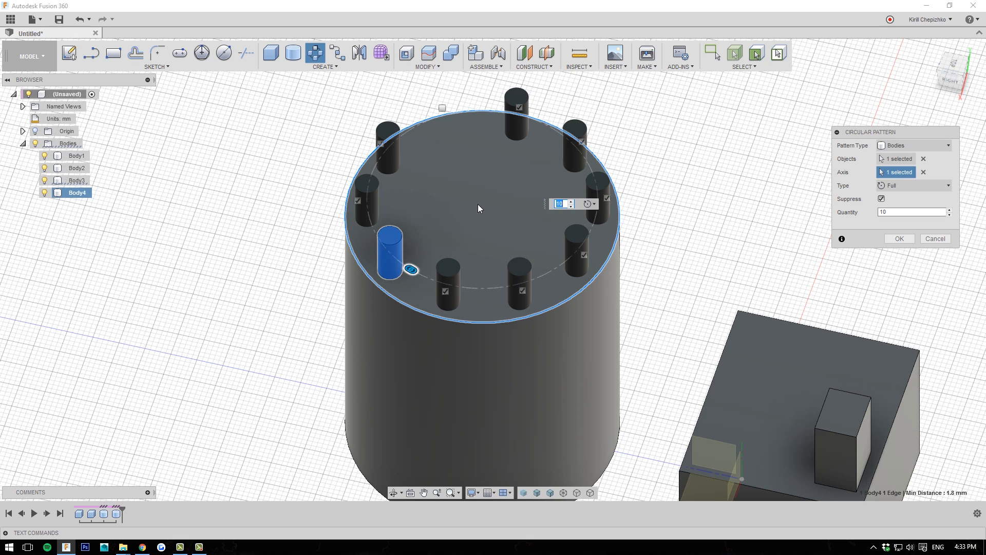
{"action": "left_click", "coordinate": [443, 108]}
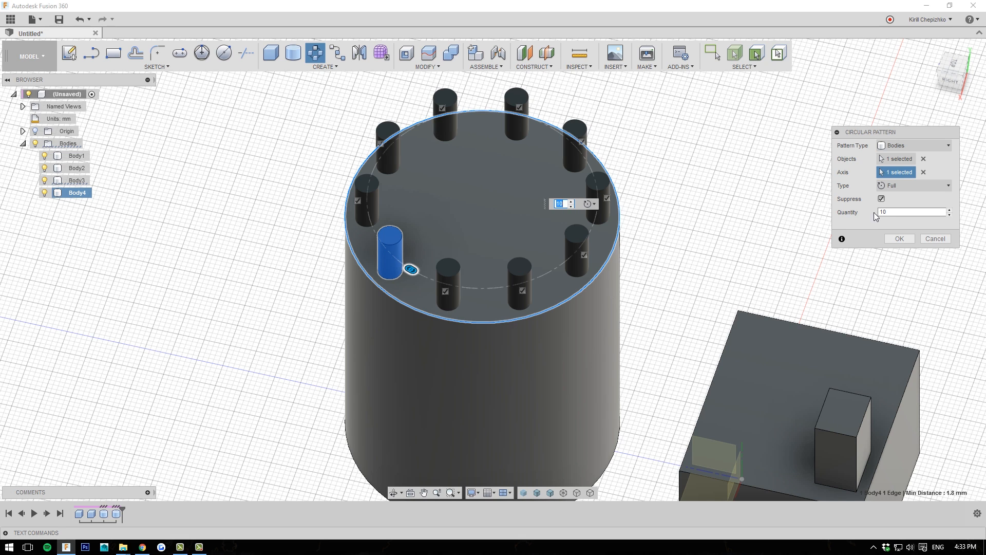
Create the full circular pattern of small cylinders and inspect it from several angles
{"action": "left_click", "coordinate": [897, 238]}
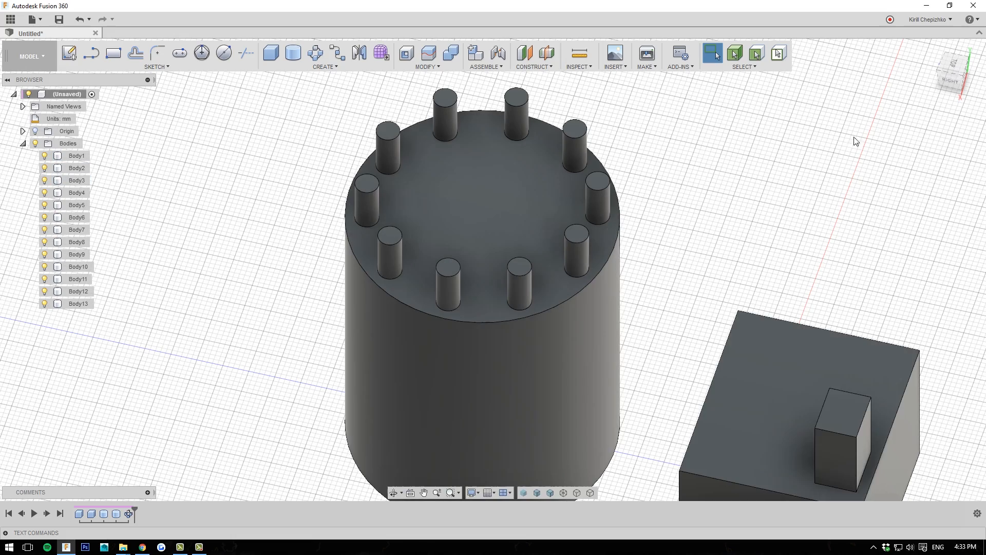
{"action": "left_click", "coordinate": [967, 77]}
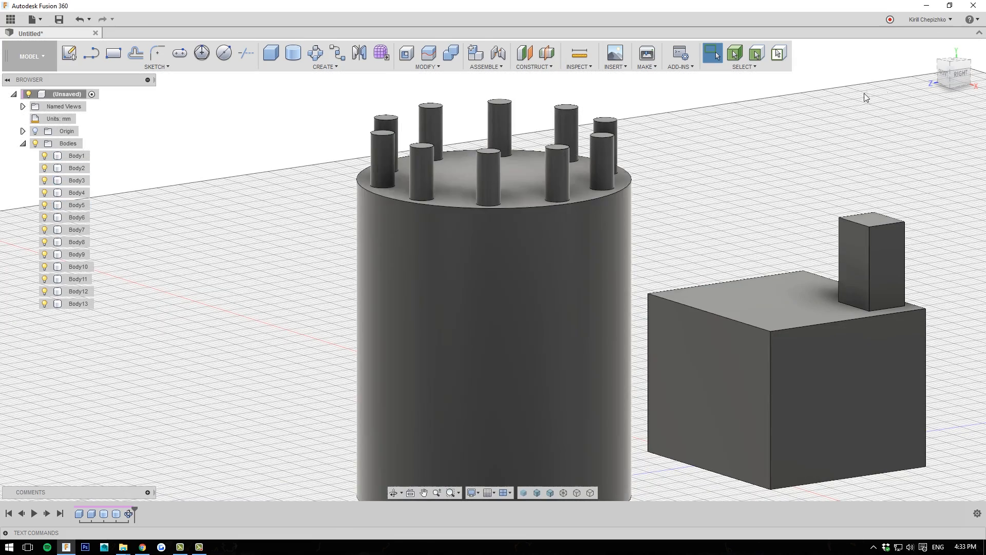
{"action": "left_click_drag", "start_coordinate": [950, 86], "coordinate": [874, 110]}
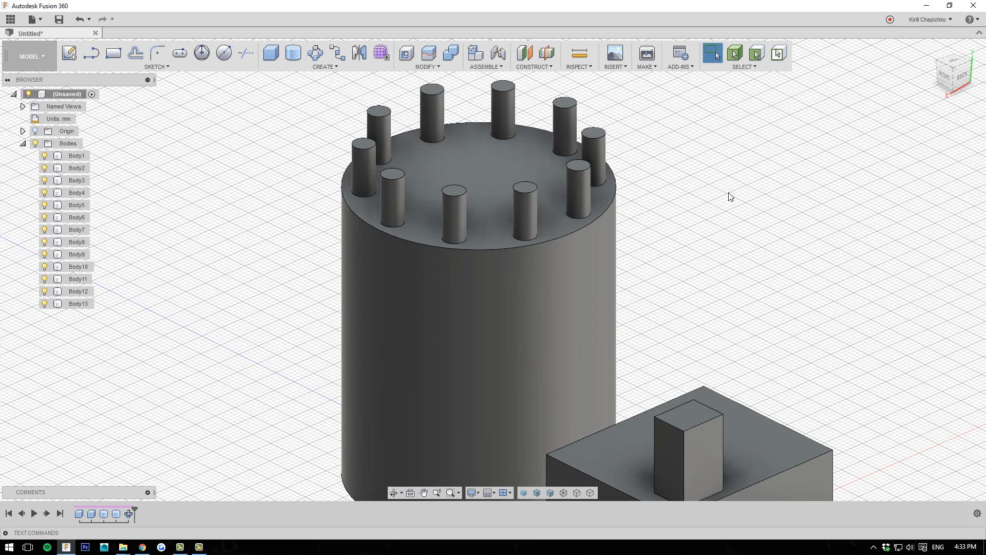
{"action": "left_click", "coordinate": [328, 66]}
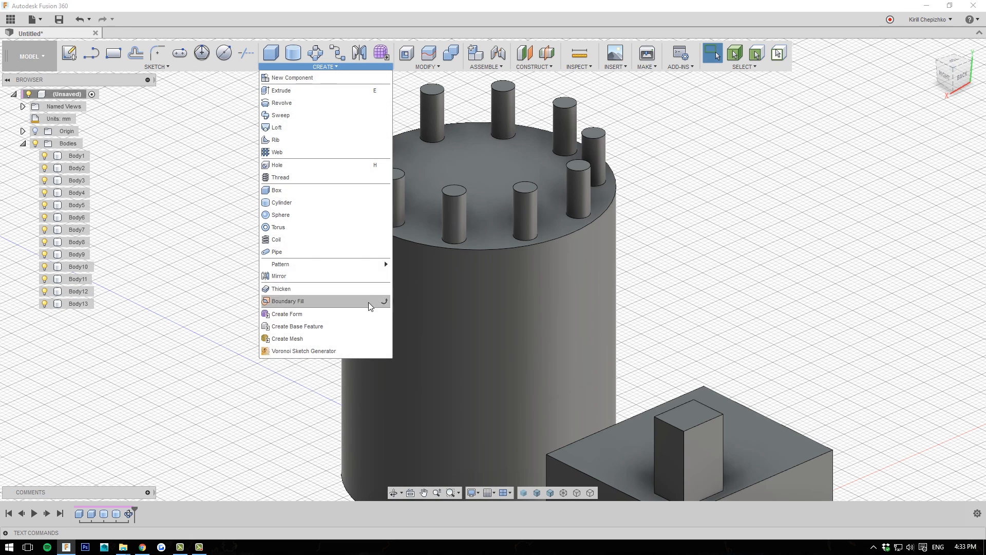
Start a Pattern on Path of type Bodies for one small cylinder on the near side of the rim
{"action": "mouse_move", "coordinate": [344, 260]}
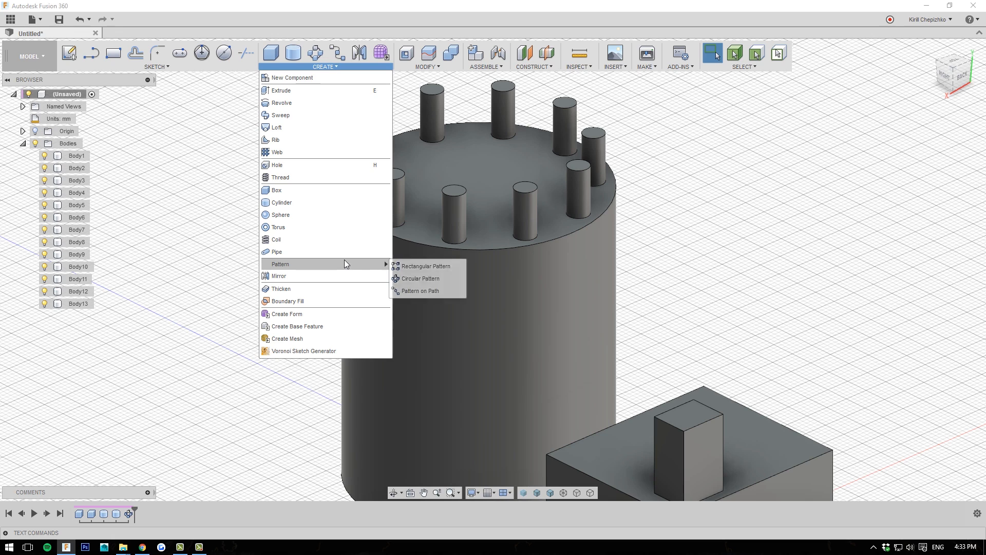
{"action": "left_click", "coordinate": [418, 291]}
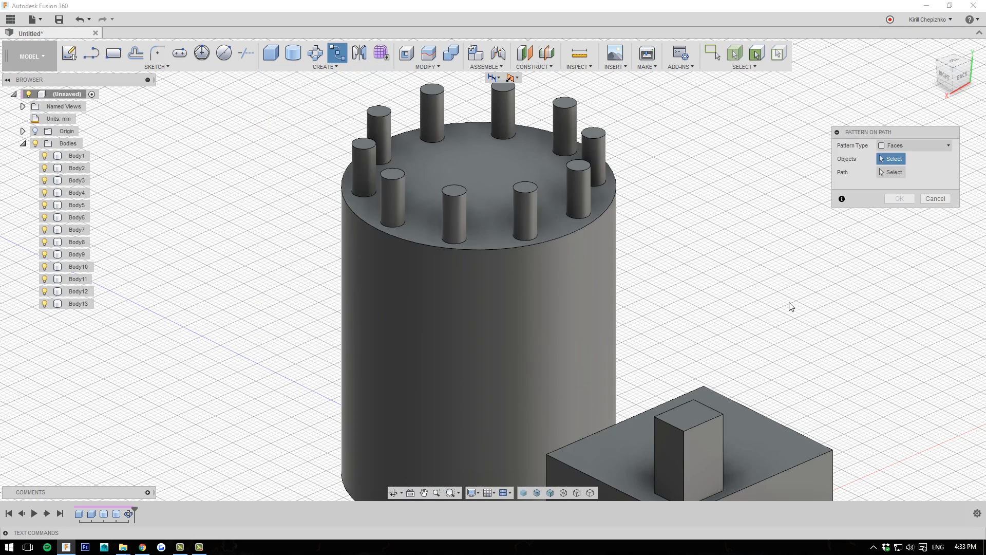
{"action": "scroll", "coordinate": [788, 304], "scroll_direction": "down", "scroll_amount": 3}
{"action": "left_click", "coordinate": [952, 64]}
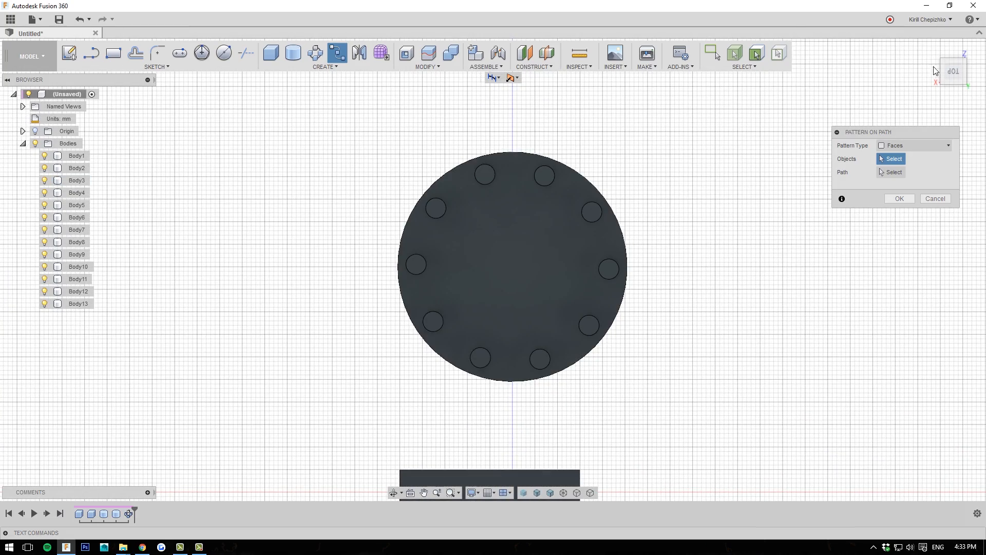
{"action": "left_click_drag", "start_coordinate": [955, 81], "coordinate": [969, 63]}
{"action": "middle_click_drag", "start_coordinate": [729, 242], "coordinate": [729, 286]}
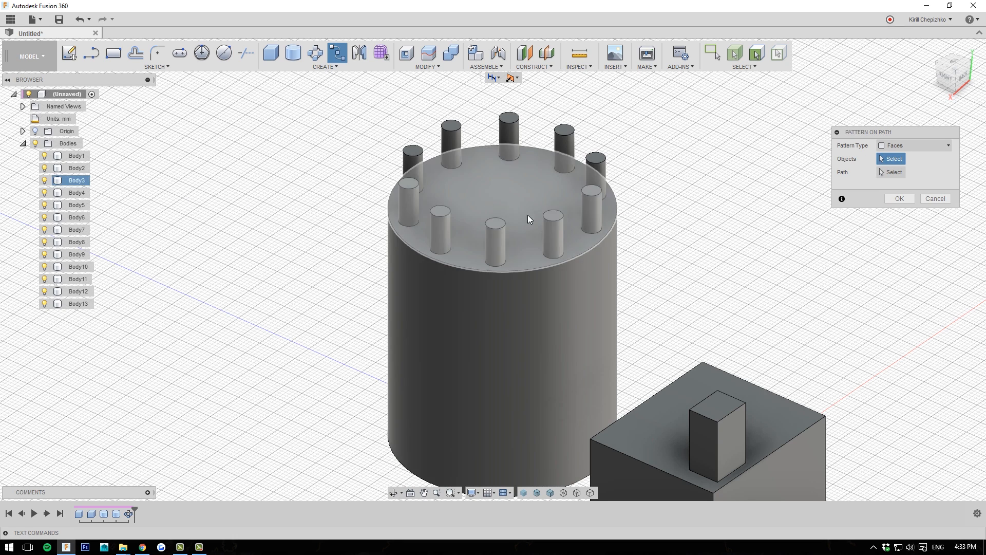
{"action": "left_click", "coordinate": [556, 223]}
{"action": "left_click", "coordinate": [889, 146]}
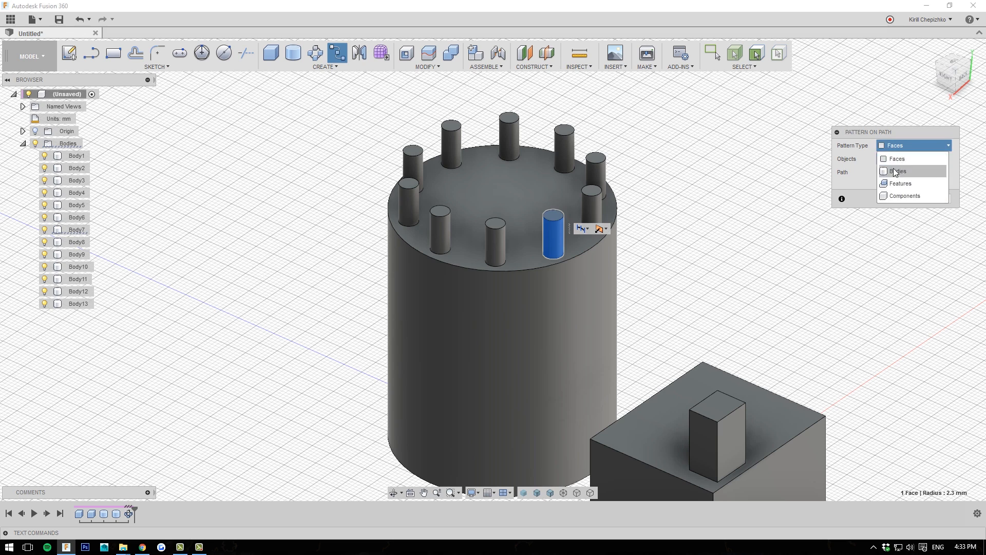
{"action": "left_click", "coordinate": [893, 169]}
{"action": "left_click", "coordinate": [548, 240]}
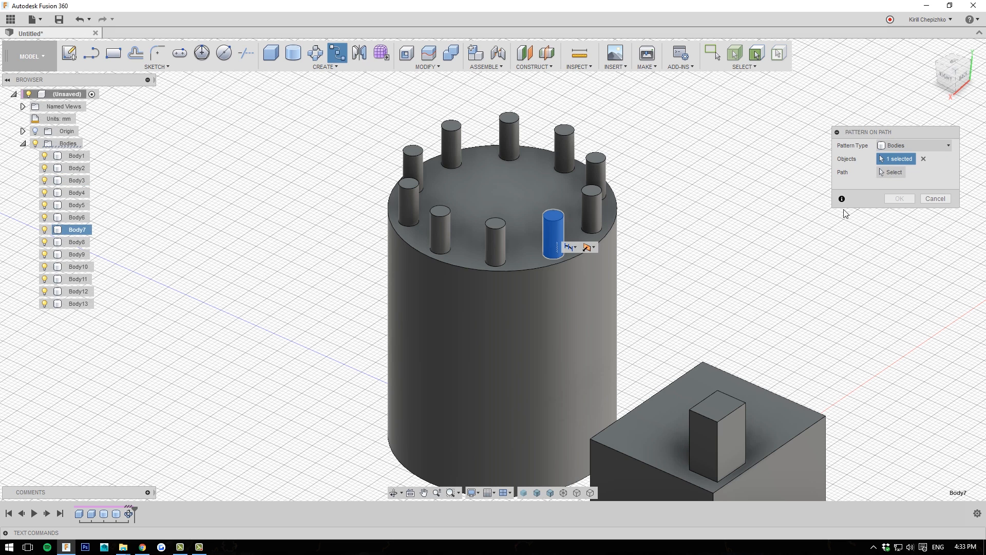
Try patterning the small cylinder along the large cylinder's top circular edge over a distance of about 136.1 mm
{"action": "left_click", "coordinate": [543, 267]}
{"action": "left_click_drag", "start_coordinate": [574, 260], "coordinate": [467, 267]}
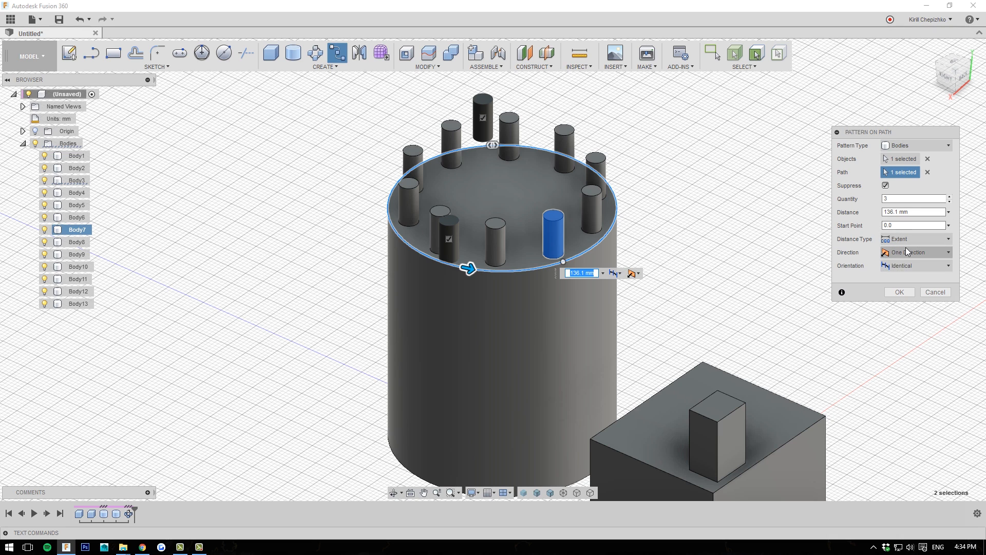
{"action": "left_click", "coordinate": [924, 293]}
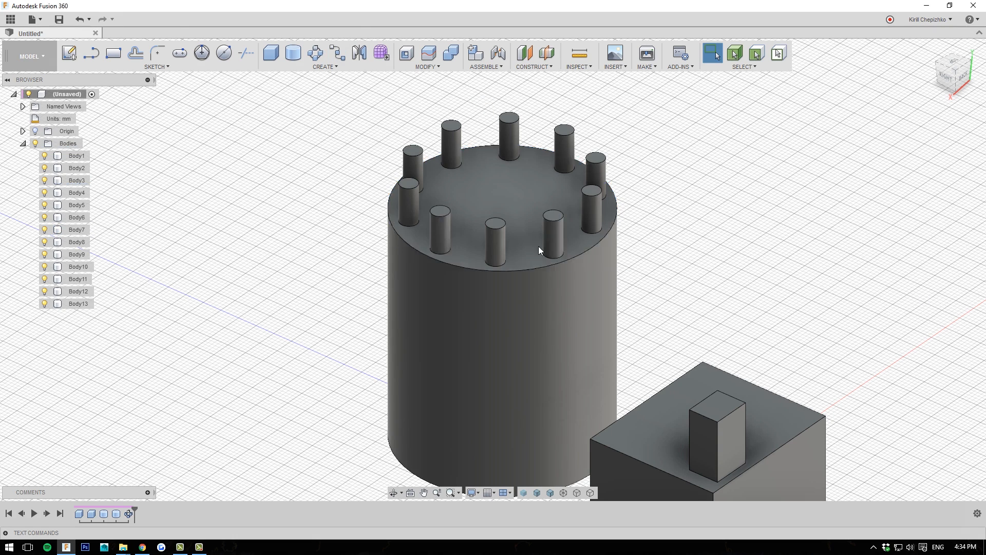
Sketch a closed five-sided line profile on the large cylinder's top plane, between the cylinder and the box
{"action": "left_click", "coordinate": [98, 55]}
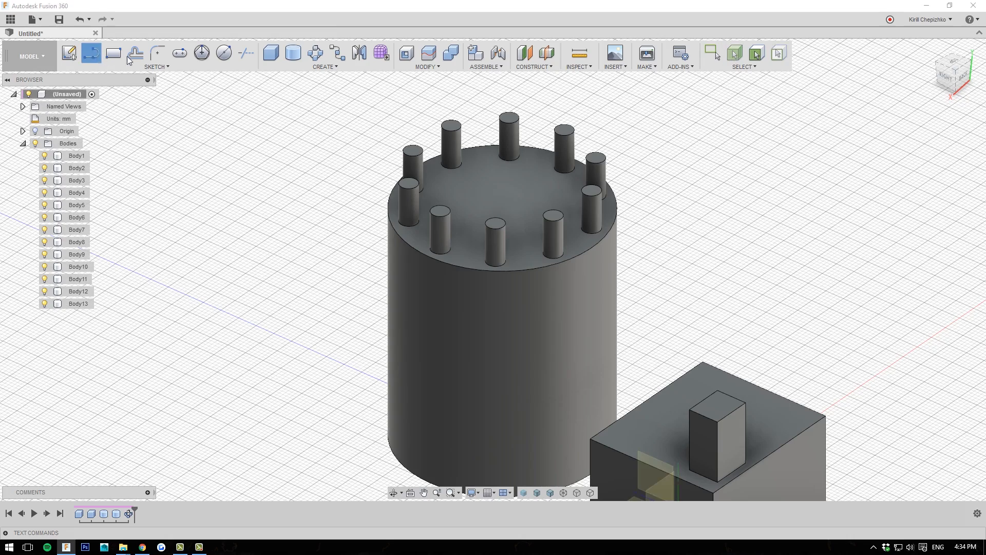
{"action": "left_click", "coordinate": [950, 66]}
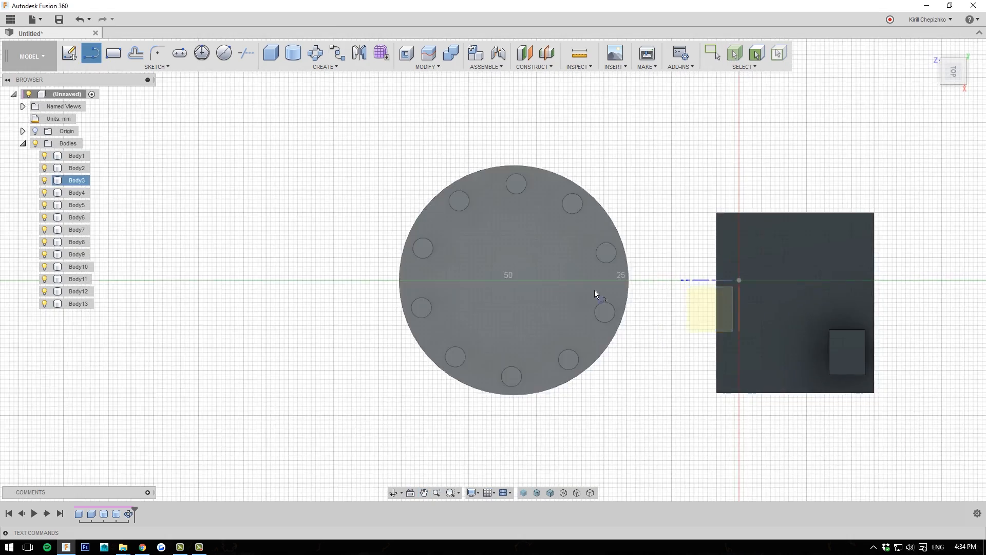
{"action": "left_click", "coordinate": [550, 236]}
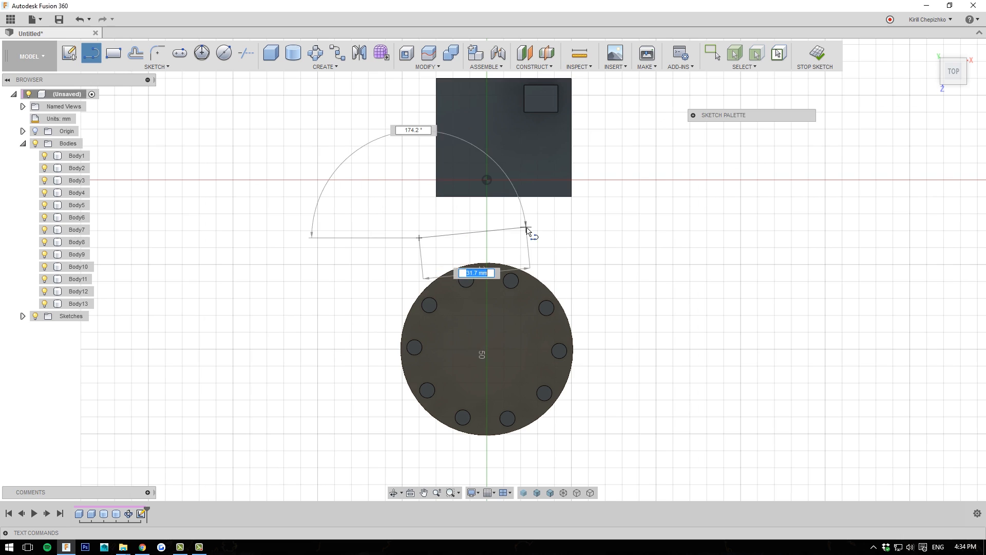
{"action": "left_click", "coordinate": [525, 227]}
{"action": "left_click", "coordinate": [620, 237]}
{"action": "left_click", "coordinate": [633, 286]}
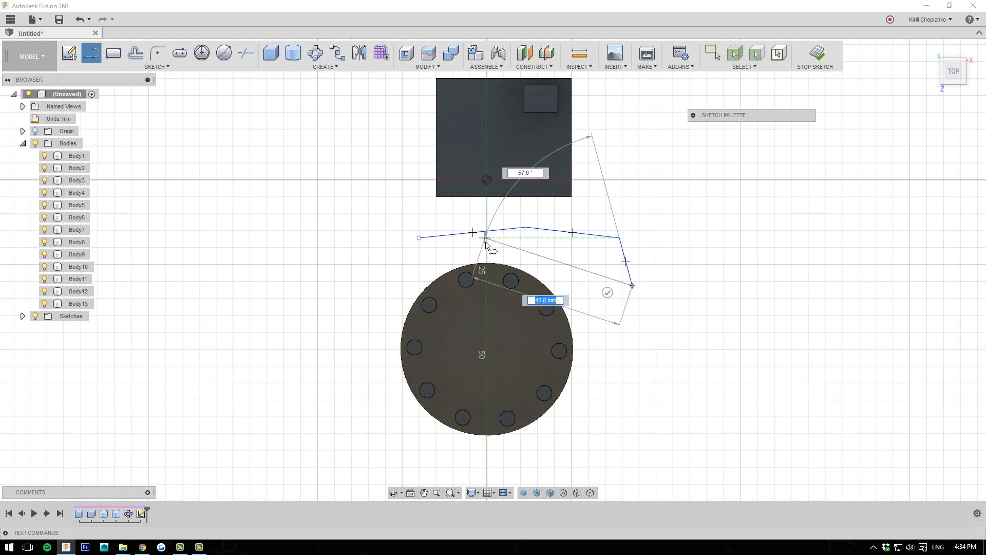
{"action": "left_click", "coordinate": [503, 237]}
{"action": "left_click", "coordinate": [419, 238]}
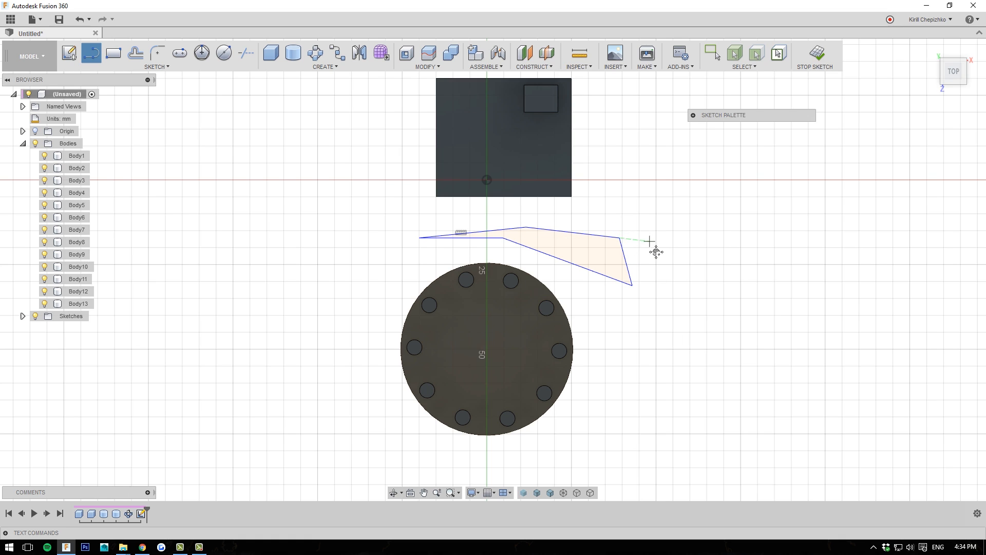
Sketch an open S-shaped path beside the profile: a horizontal line about 25.8 mm long, a tangent arc, a slanted line and a second tangent arc
{"action": "middle_click_drag", "start_coordinate": [651, 243], "coordinate": [559, 261]}
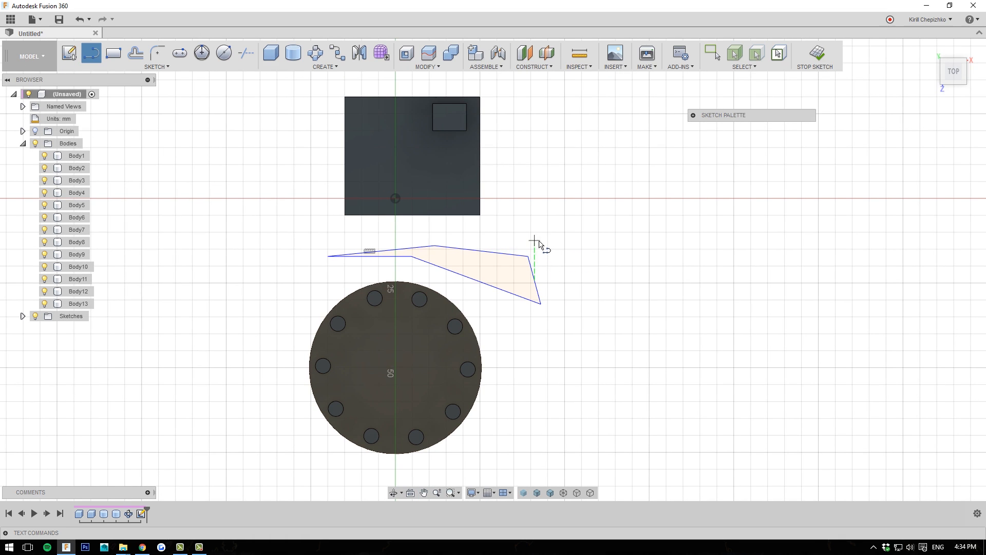
{"action": "left_click", "coordinate": [528, 228]}
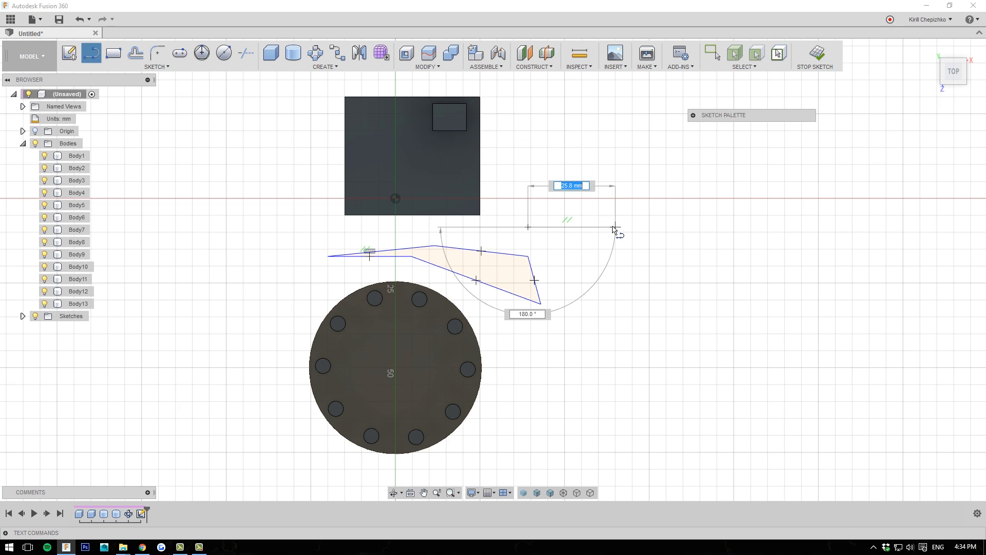
{"action": "left_click", "coordinate": [615, 227]}
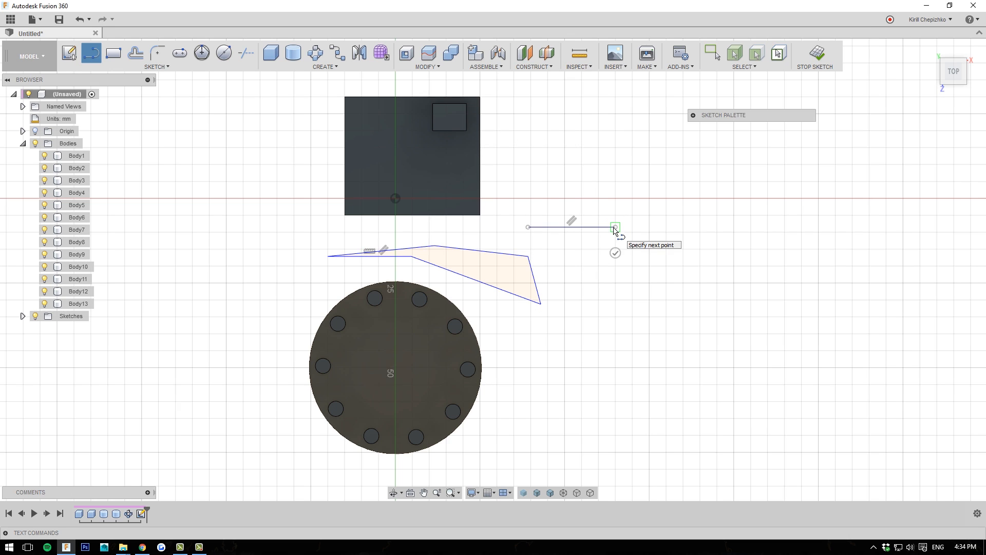
{"action": "left_click_drag", "start_coordinate": [615, 227], "coordinate": [657, 280]}
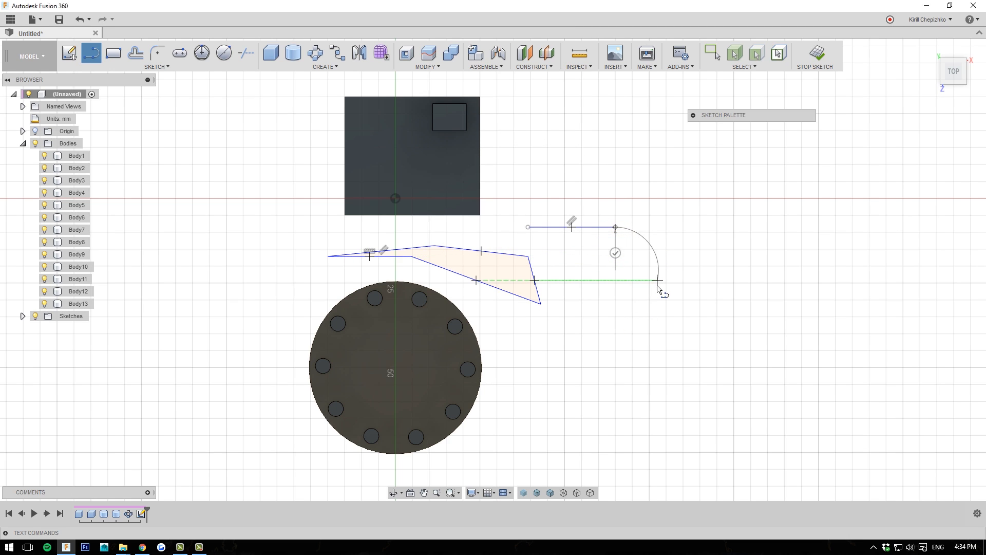
{"action": "left_click", "coordinate": [608, 352]}
{"action": "left_click_drag", "start_coordinate": [608, 352], "coordinate": [666, 437]}
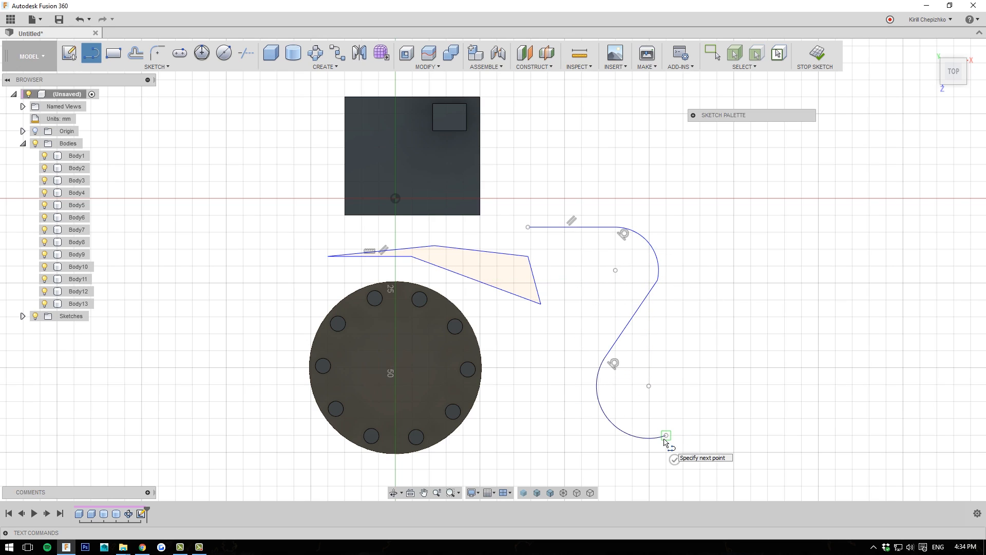
{"action": "right_click", "coordinate": [664, 439]}
{"action": "left_click", "coordinate": [689, 440]}
Try a Pattern on Path of type Bodies for a small cylinder, following the S-shaped sketch curve over about 10.8 mm
{"action": "left_click_drag", "start_coordinate": [951, 73], "coordinate": [943, 45]}
{"action": "middle_click_drag", "start_coordinate": [567, 324], "coordinate": [618, 251]}
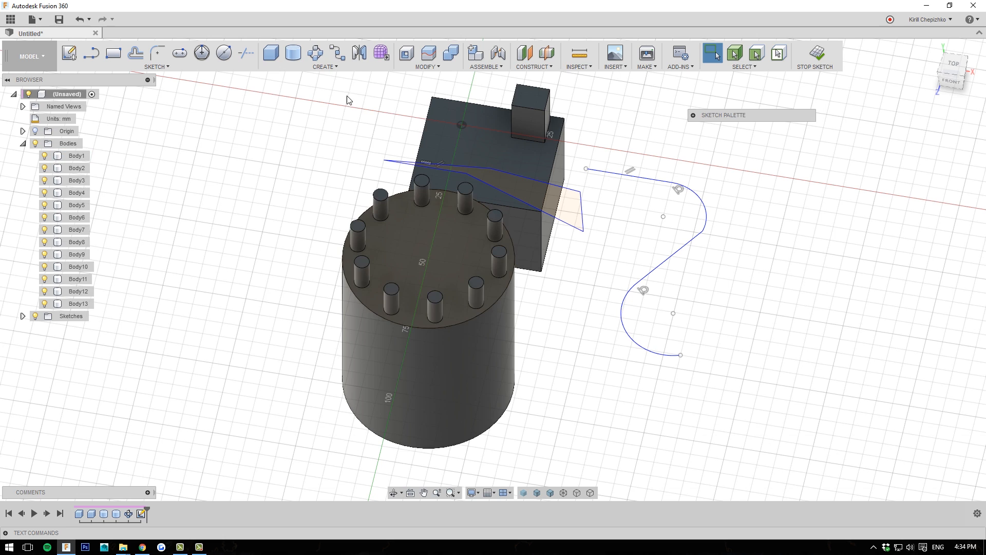
{"action": "left_click", "coordinate": [332, 61]}
{"action": "left_click", "coordinate": [904, 147]}
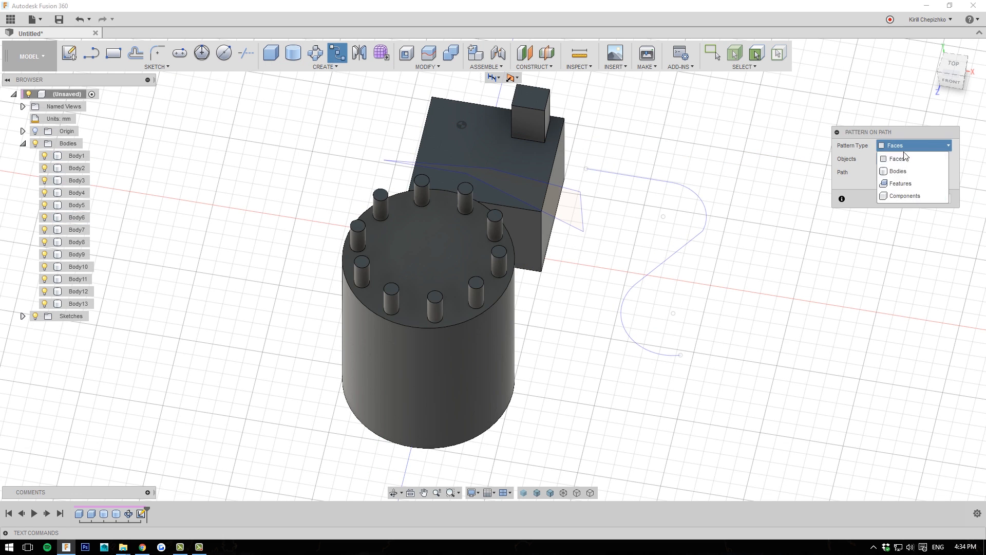
{"action": "left_click", "coordinate": [900, 171]}
{"action": "left_click", "coordinate": [494, 224]}
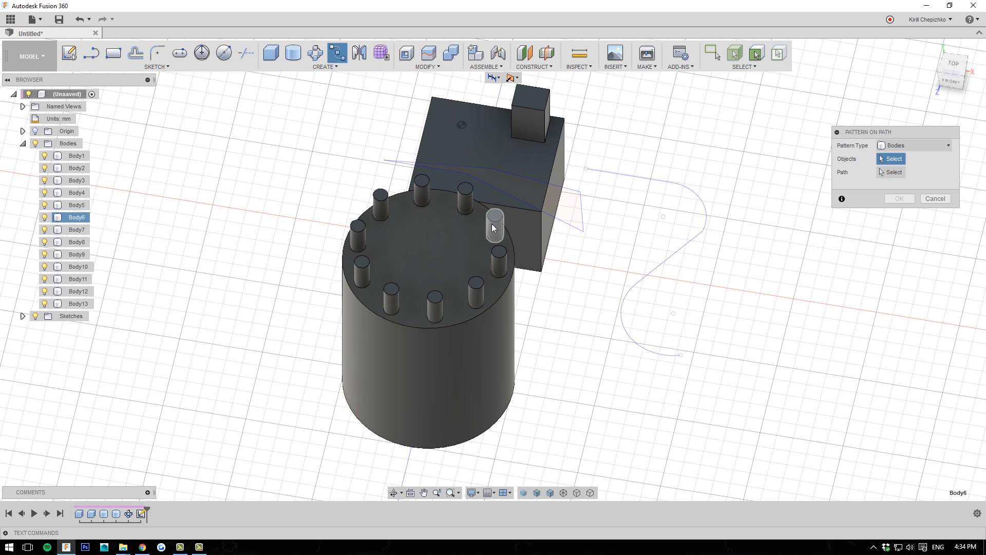
{"action": "left_click", "coordinate": [495, 226]}
{"action": "left_click", "coordinate": [887, 173]}
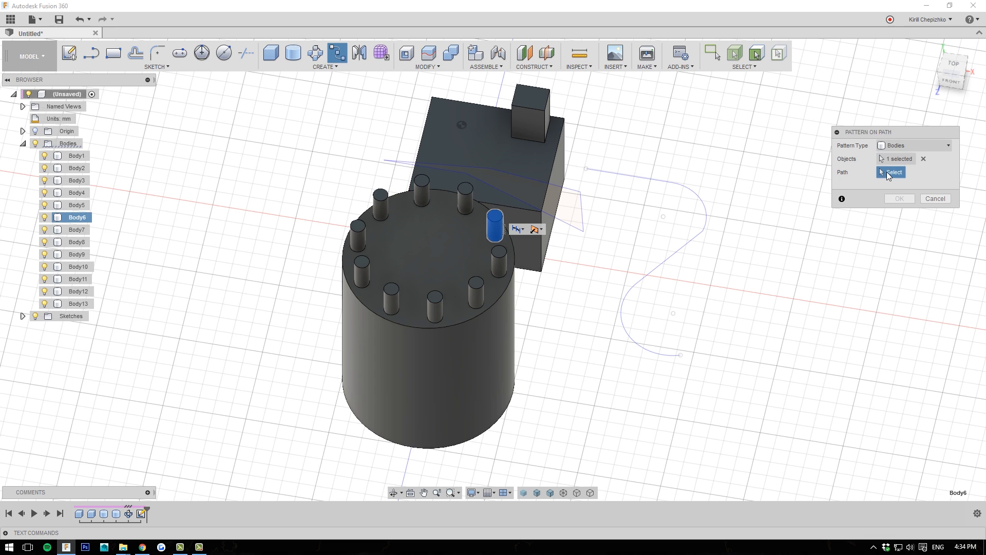
{"action": "left_click", "coordinate": [655, 181]}
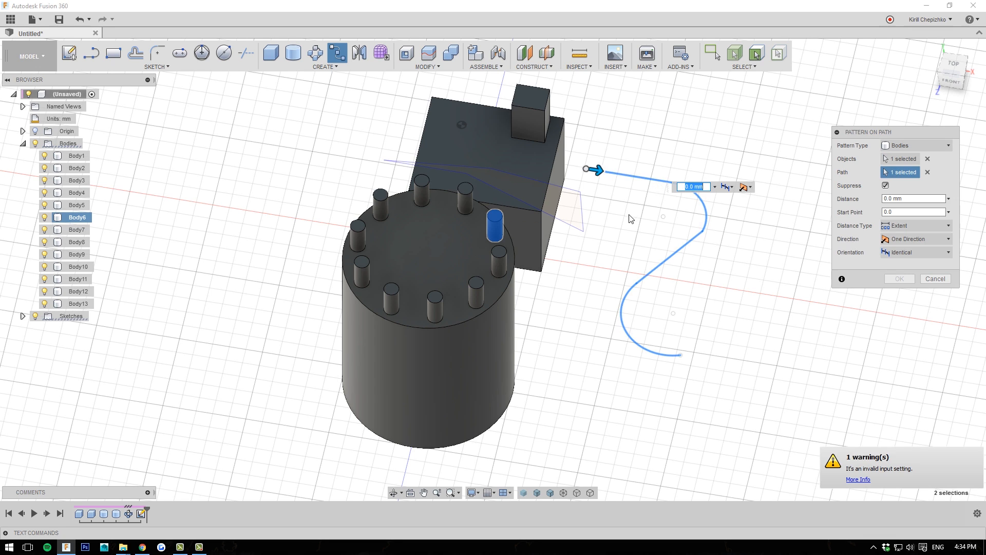
{"action": "left_click_drag", "start_coordinate": [598, 172], "coordinate": [617, 134]}
{"action": "left_click", "coordinate": [953, 63]}
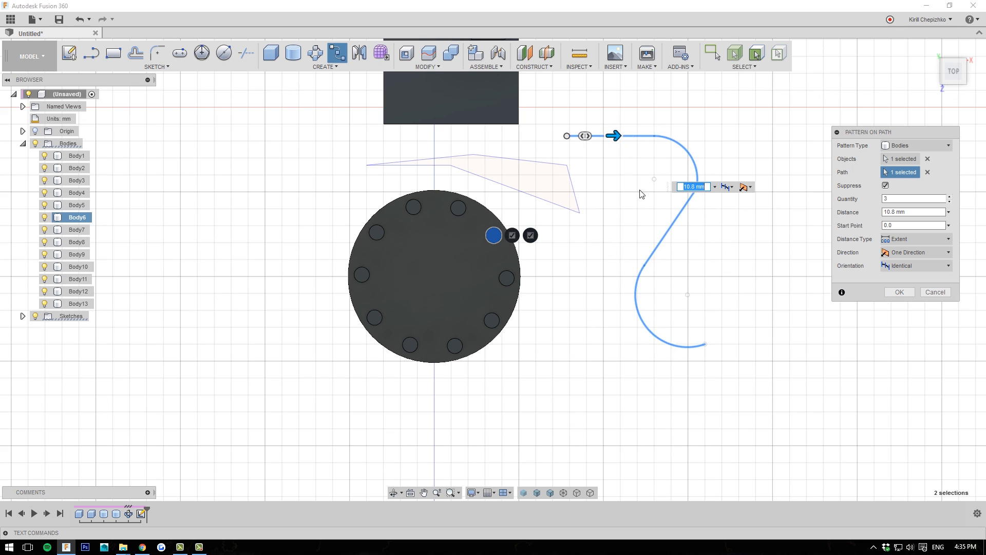
{"action": "left_click", "coordinate": [935, 292]}
Move the whole S-shaped curve so its starting point sits on a small cylinder at the large cylinder's rim
{"action": "double_click", "coordinate": [588, 137]}
{"action": "right_click", "coordinate": [586, 138]}
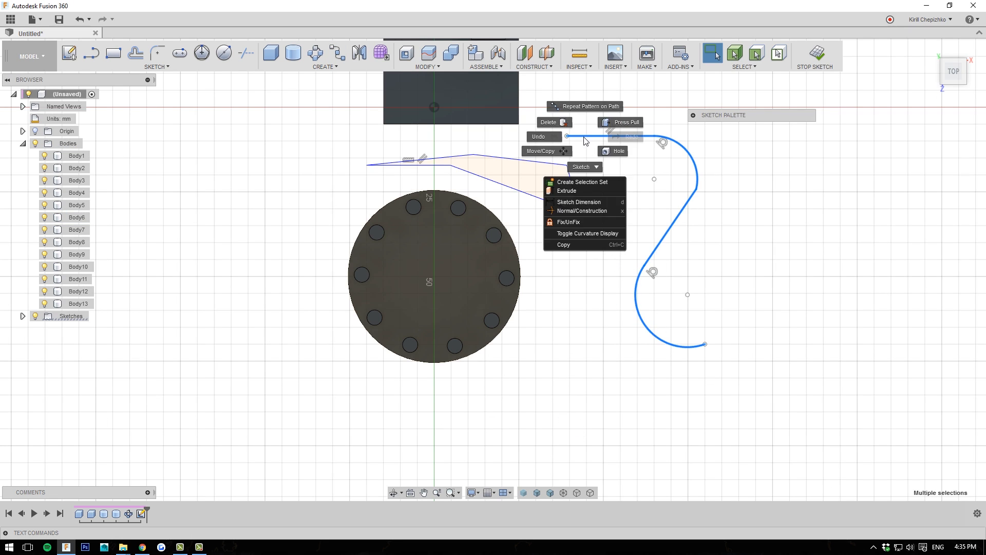
{"action": "left_click", "coordinate": [564, 150]}
{"action": "left_click_drag", "start_coordinate": [569, 172], "coordinate": [466, 295]}
{"action": "scroll", "coordinate": [569, 307], "scroll_direction": "up", "scroll_amount": 4}
{"action": "scroll", "coordinate": [519, 246], "scroll_direction": "down", "scroll_amount": 4}
{"action": "middle_click_drag", "start_coordinate": [557, 285], "coordinate": [562, 192]}
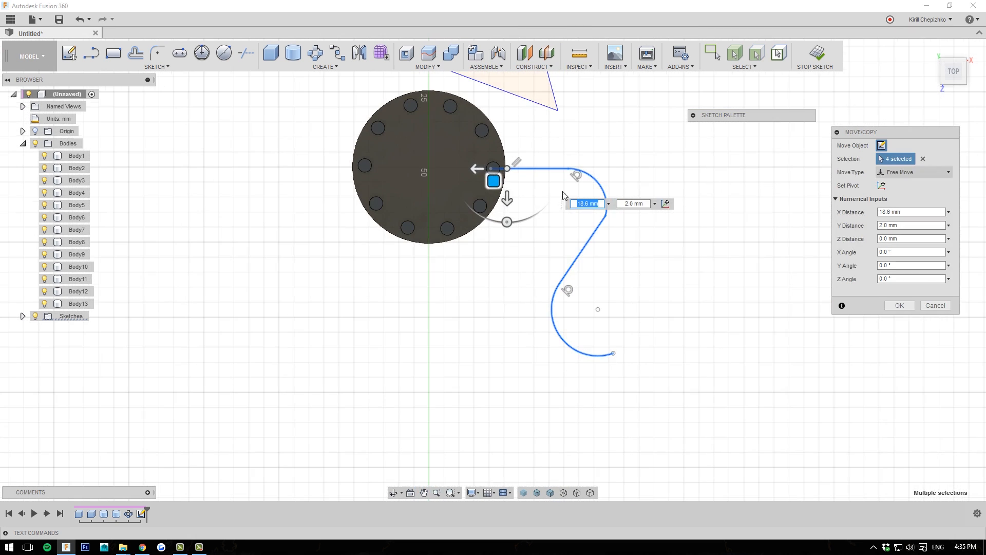
{"action": "left_click", "coordinate": [899, 306]}
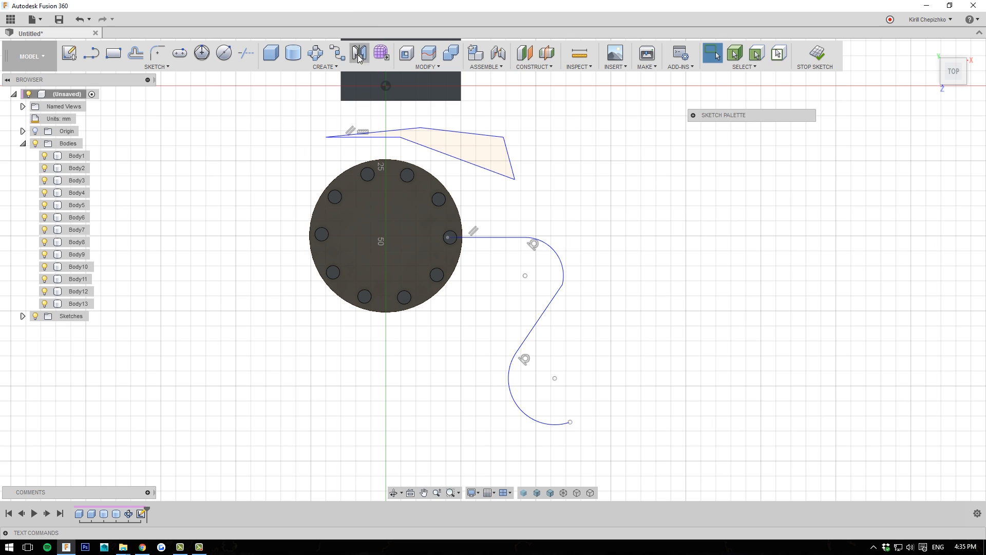
{"action": "left_click", "coordinate": [337, 53]}
{"action": "left_click", "coordinate": [915, 147]}
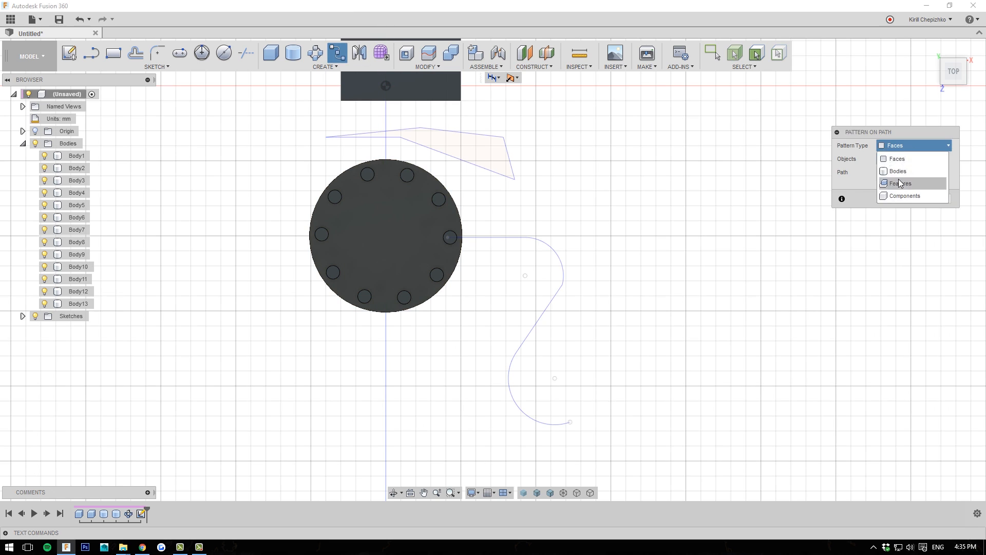
{"action": "left_click", "coordinate": [900, 183]}
{"action": "left_click", "coordinate": [908, 147]}
{"action": "left_click", "coordinate": [938, 210]}
{"action": "left_click", "coordinate": [938, 212]}
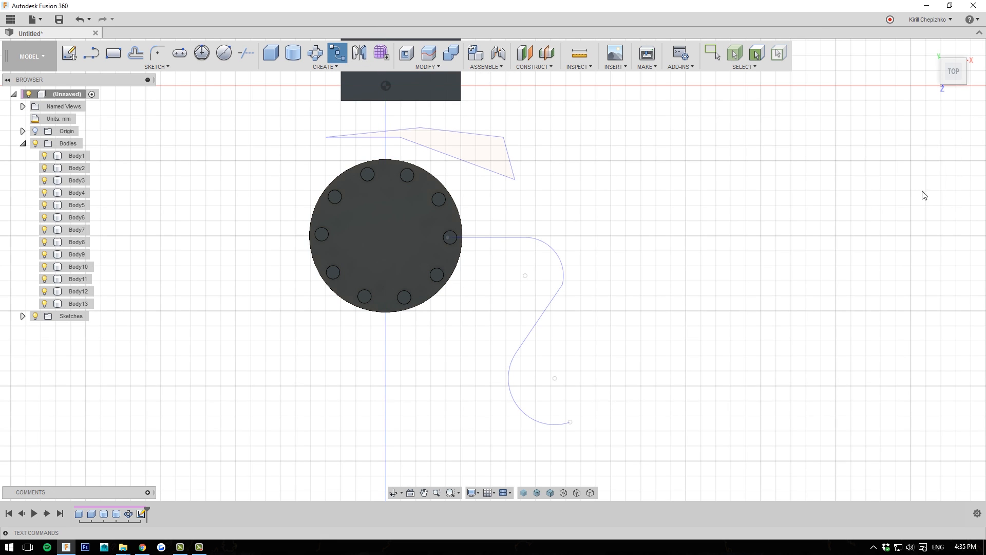
Try a Pattern on Path of type Bodies for the small rim cylinder along the S-shaped curve, with quantity 10 over 66.6 mm
{"action": "left_click", "coordinate": [337, 53]}
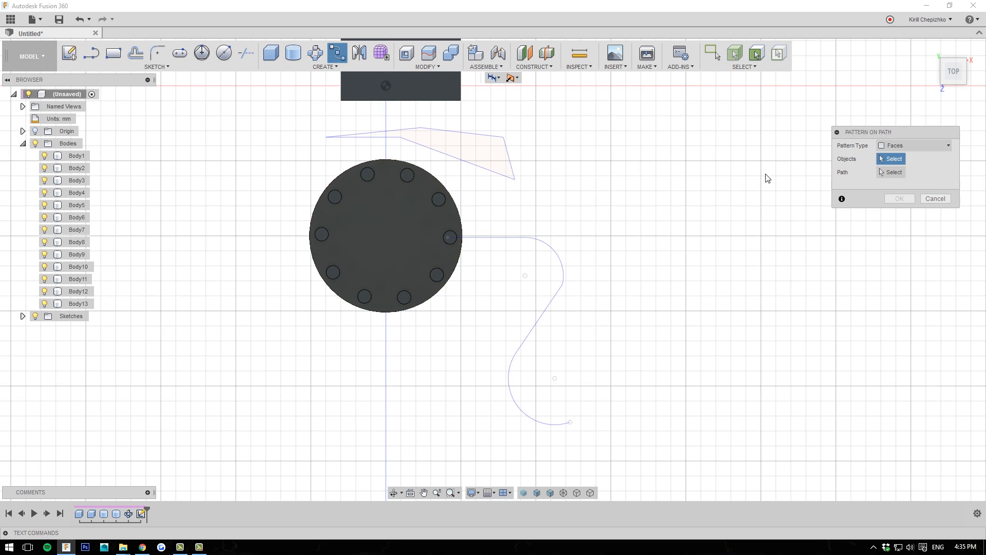
{"action": "left_click", "coordinate": [914, 145]}
{"action": "left_click", "coordinate": [894, 170]}
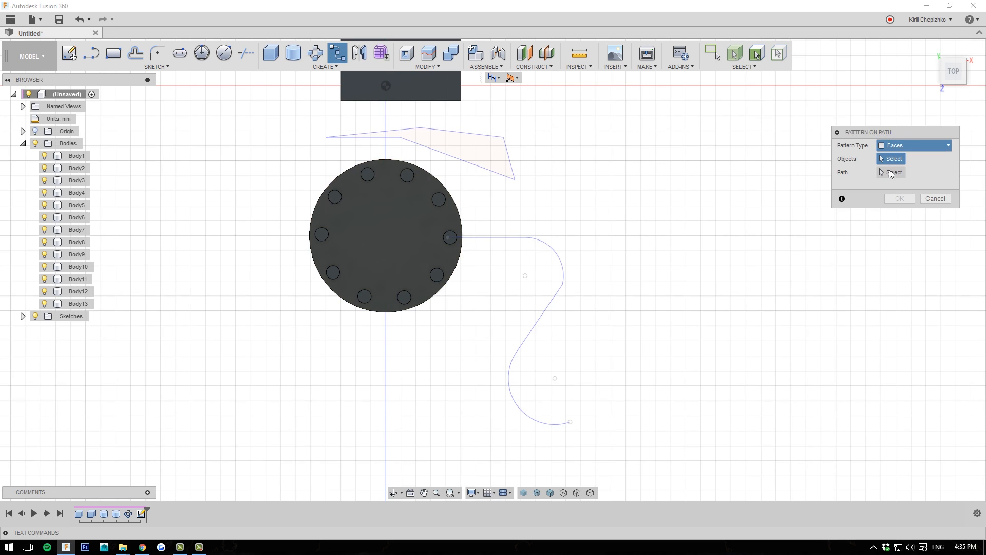
{"action": "left_click", "coordinate": [451, 239]}
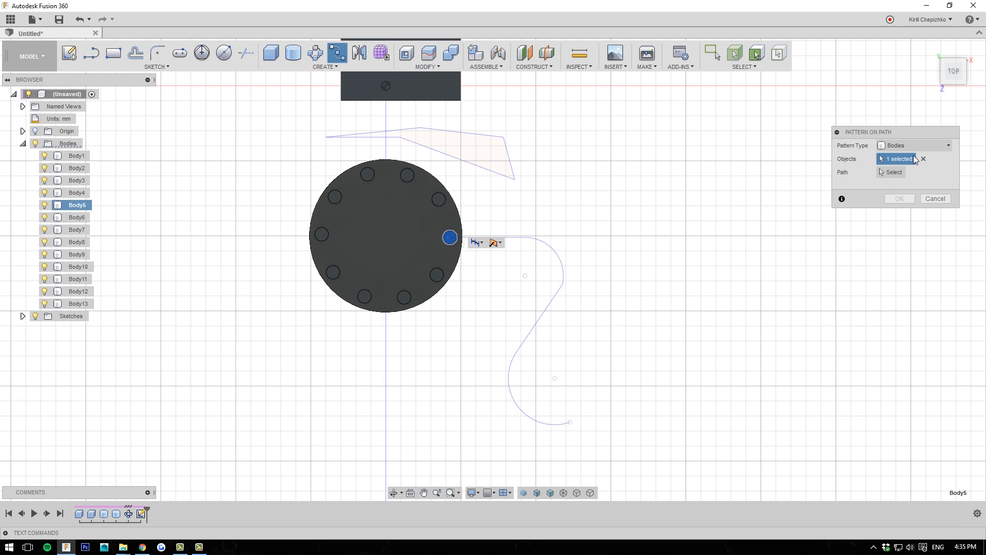
{"action": "left_click", "coordinate": [892, 172]}
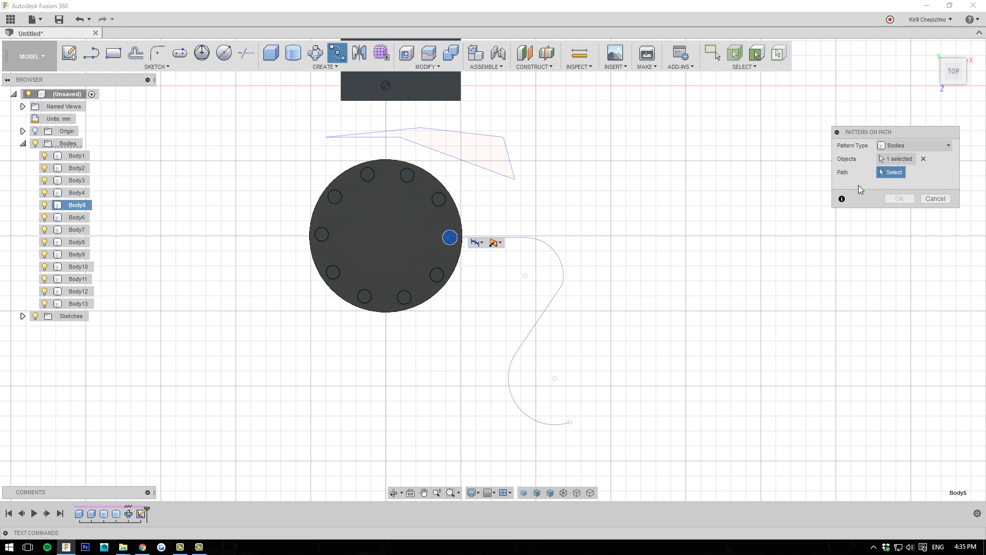
{"action": "left_click", "coordinate": [549, 247]}
{"action": "left_click_drag", "start_coordinate": [461, 242], "coordinate": [535, 329]}
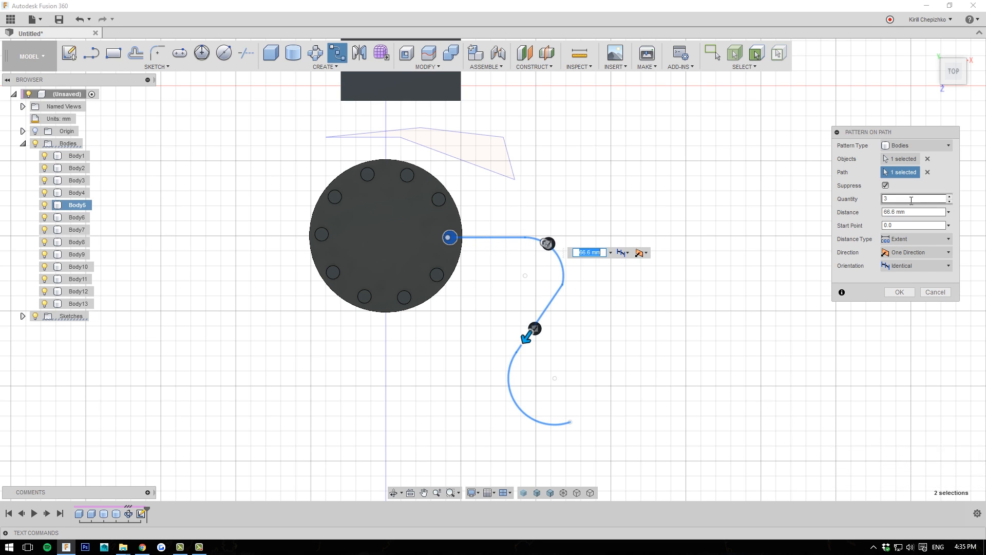
{"action": "left_click", "coordinate": [950, 196]}
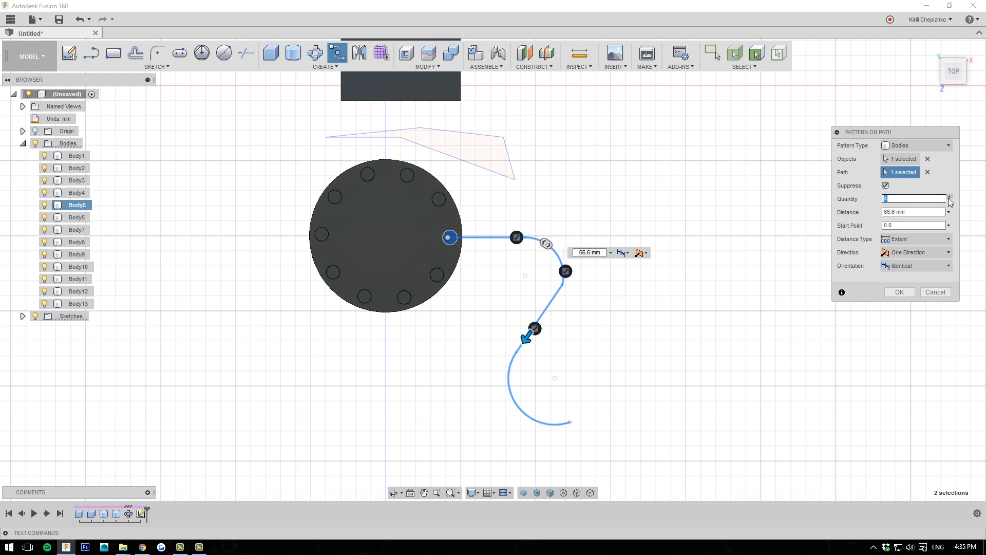
{"action": "left_click", "coordinate": [547, 245]}
{"action": "type", "text": "10"}
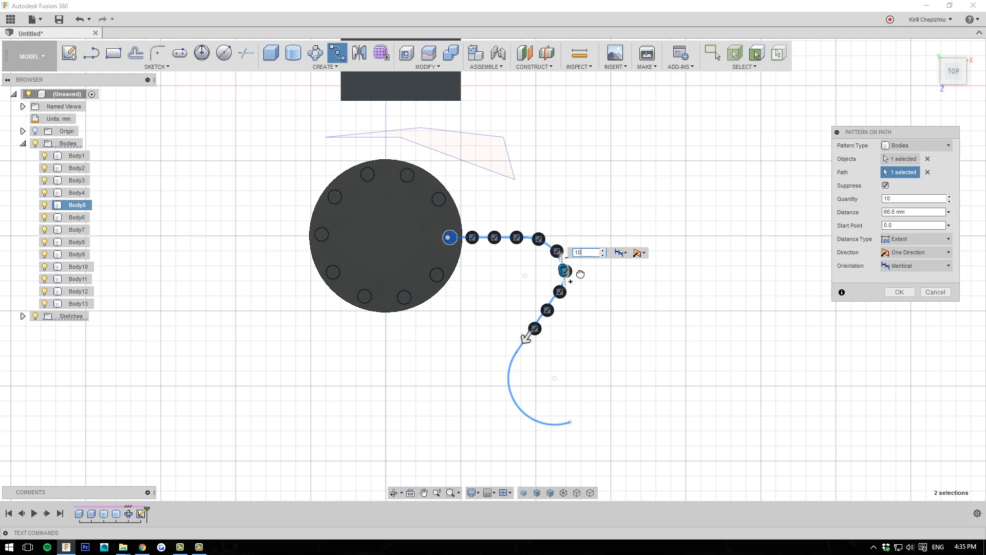
{"action": "mouse_move", "coordinate": [957, 79]}
{"action": "left_mouse_down"}
{"action": "mouse_move", "coordinate": [944, 76]}
{"action": "mouse_move", "coordinate": [972, 80]}
{"action": "left_mouse_up"}
{"action": "left_click", "coordinate": [935, 291]}
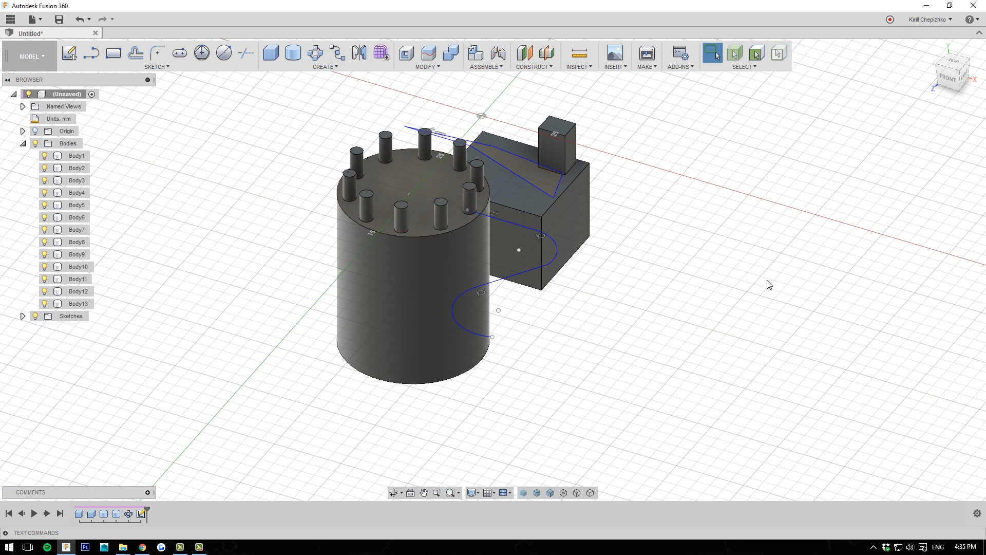
Close the current design and, in an empty one, create a new-body cylinder 50 mm in diameter and 80 mm high at the origin
{"action": "left_click", "coordinate": [95, 34]}
{"action": "left_click", "coordinate": [613, 202]}
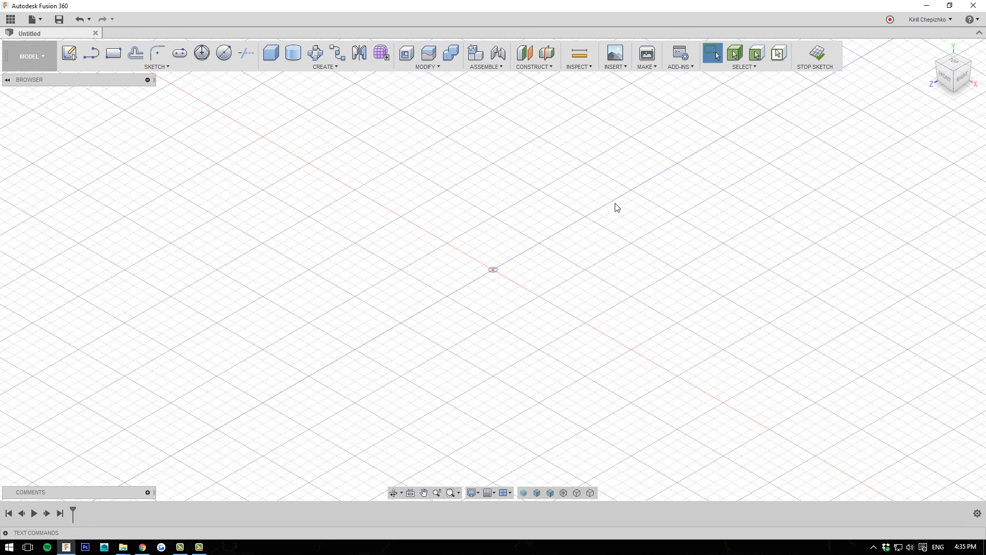
{"action": "key", "text": "c"}
{"action": "left_click", "coordinate": [501, 283]}
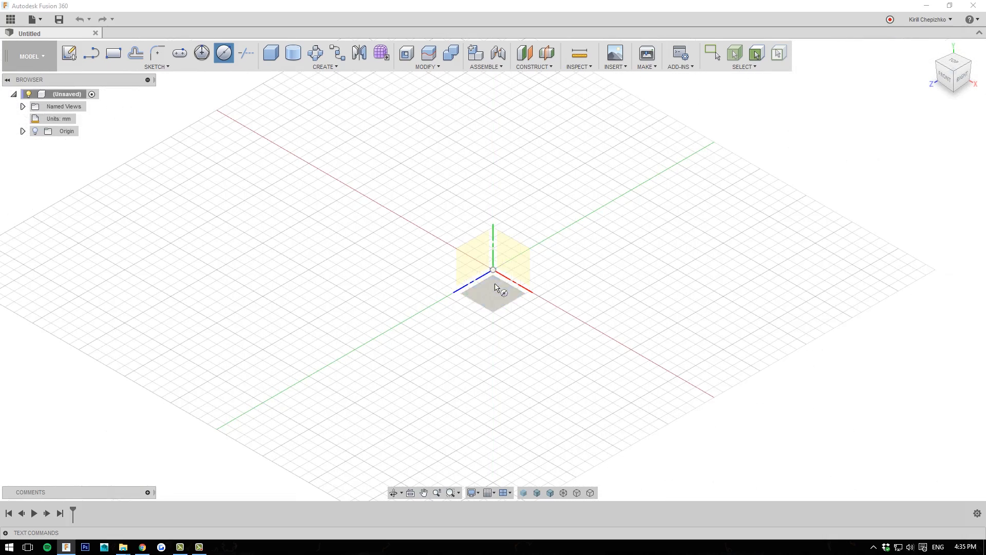
{"action": "left_click", "coordinate": [493, 269]}
{"action": "left_click", "coordinate": [560, 274]}
{"action": "left_click_drag", "start_coordinate": [494, 257], "coordinate": [479, 97]}
{"action": "scroll", "coordinate": [711, 107], "scroll_direction": "up", "scroll_amount": 3}
{"action": "middle_click_drag", "start_coordinate": [540, 282], "coordinate": [789, 380]}
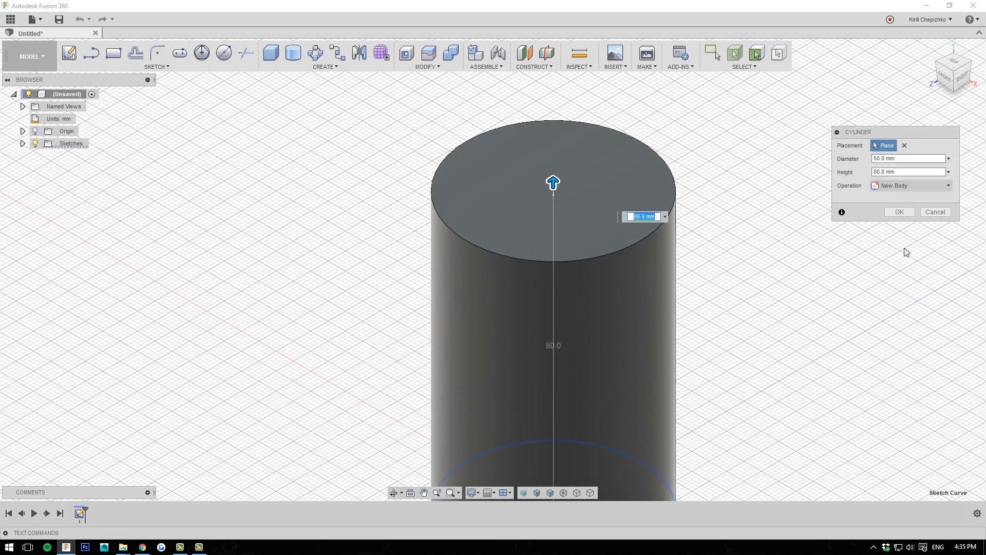
{"action": "left_click", "coordinate": [900, 213]}
{"action": "scroll", "coordinate": [841, 272], "scroll_direction": "down", "scroll_amount": 1}
{"action": "middle_click_drag", "start_coordinate": [840, 272], "coordinate": [693, 266]}
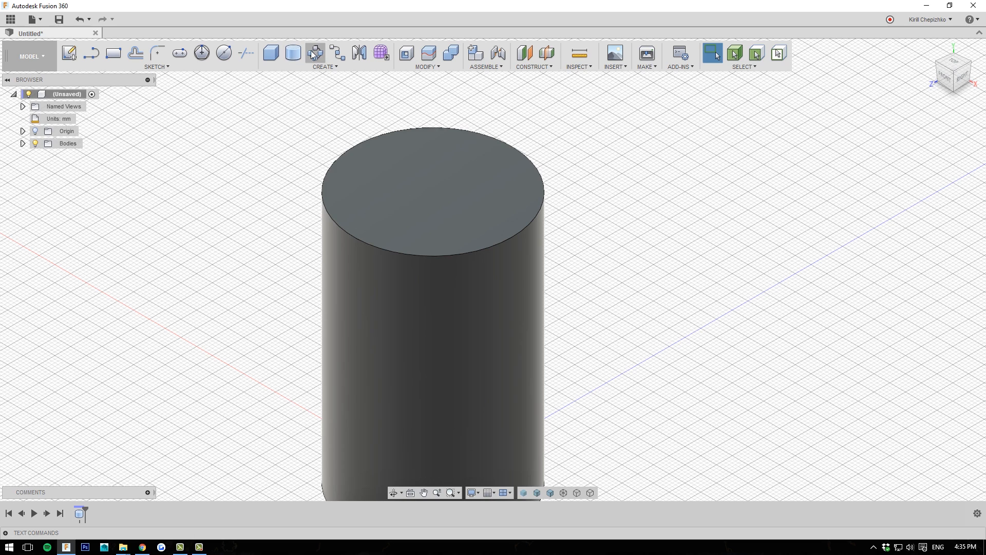
{"action": "left_click", "coordinate": [315, 54]}
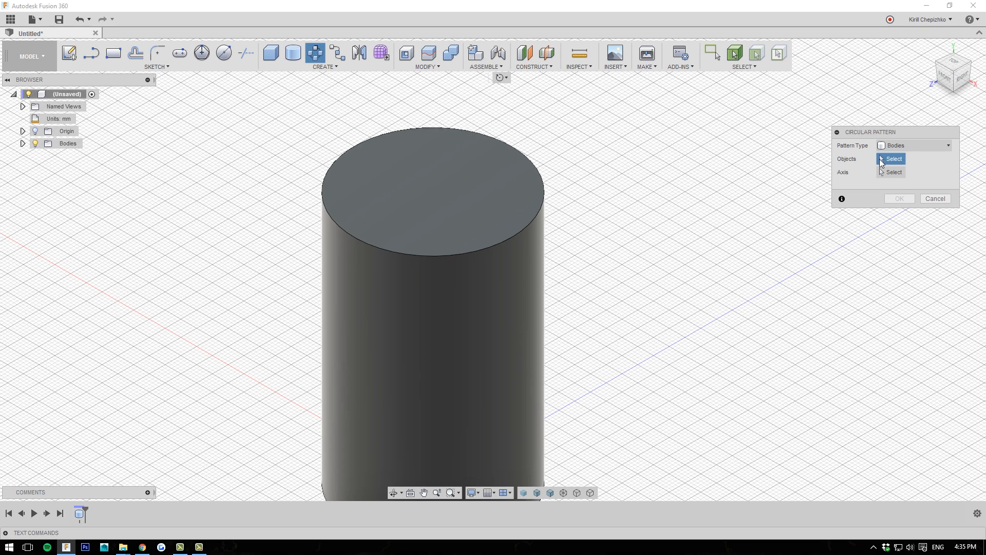
{"action": "left_click", "coordinate": [909, 146]}
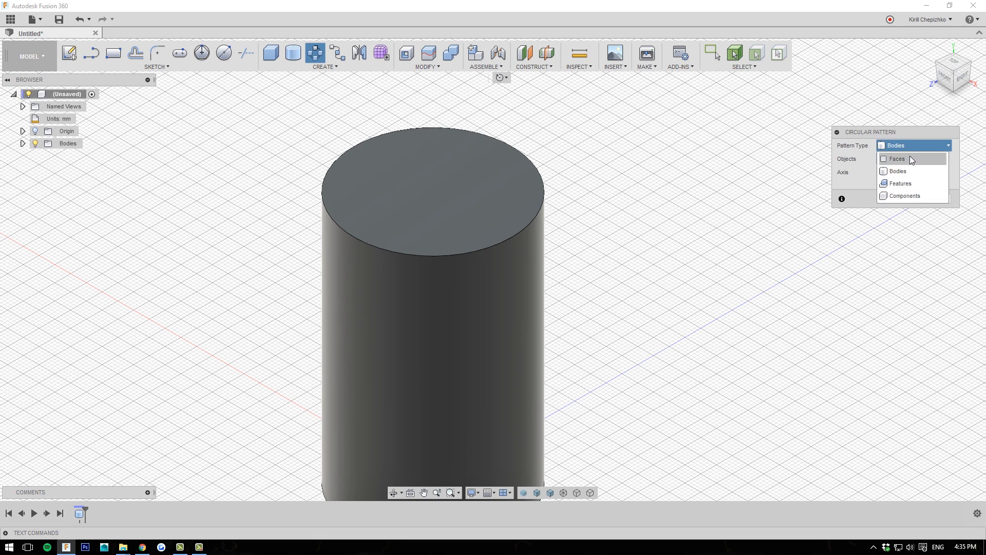
{"action": "left_click", "coordinate": [904, 160]}
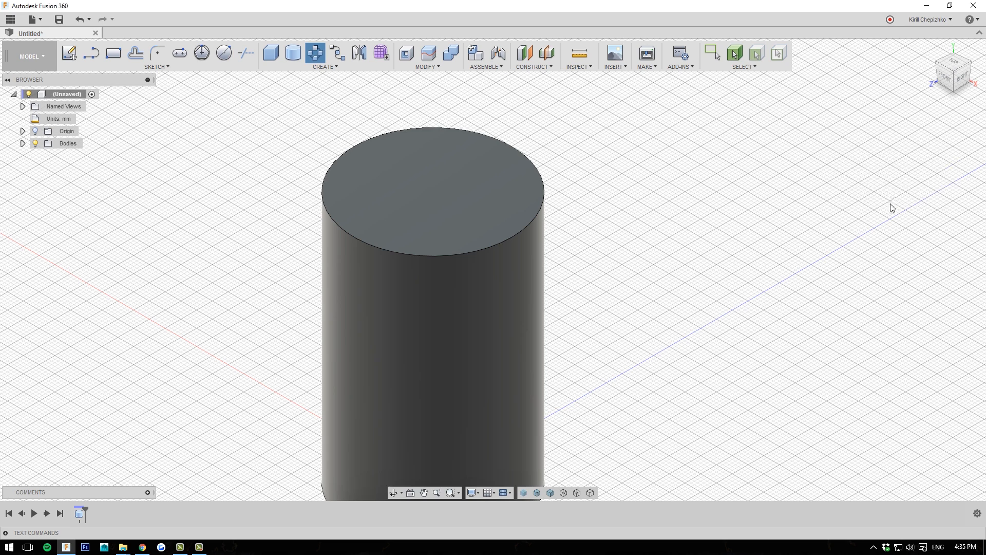
{"action": "key", "text": "Escape"}
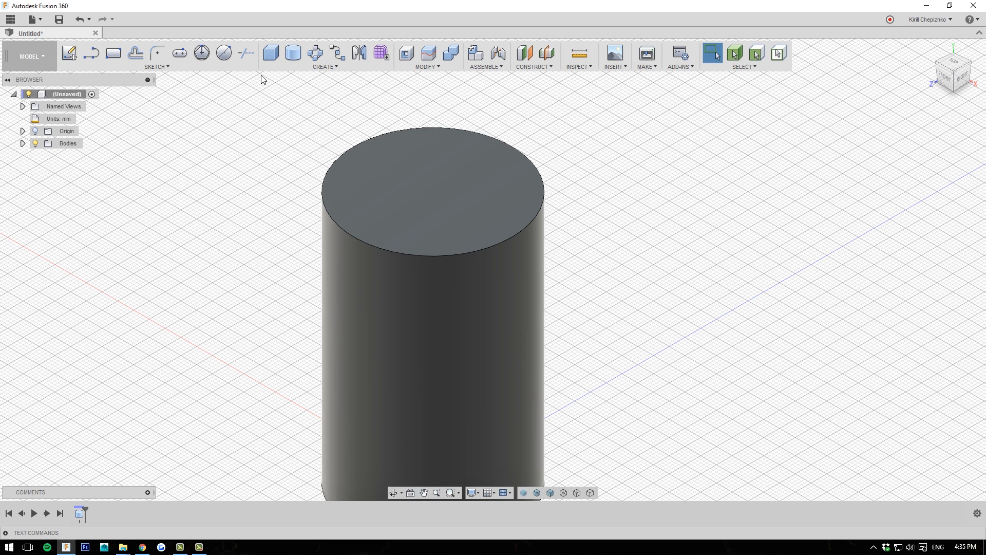
Cut a blind round hole about 10.2 mm in diameter into the cylinder's top face near its rim, using the Cylinder primitive
{"action": "left_click", "coordinate": [293, 52]}
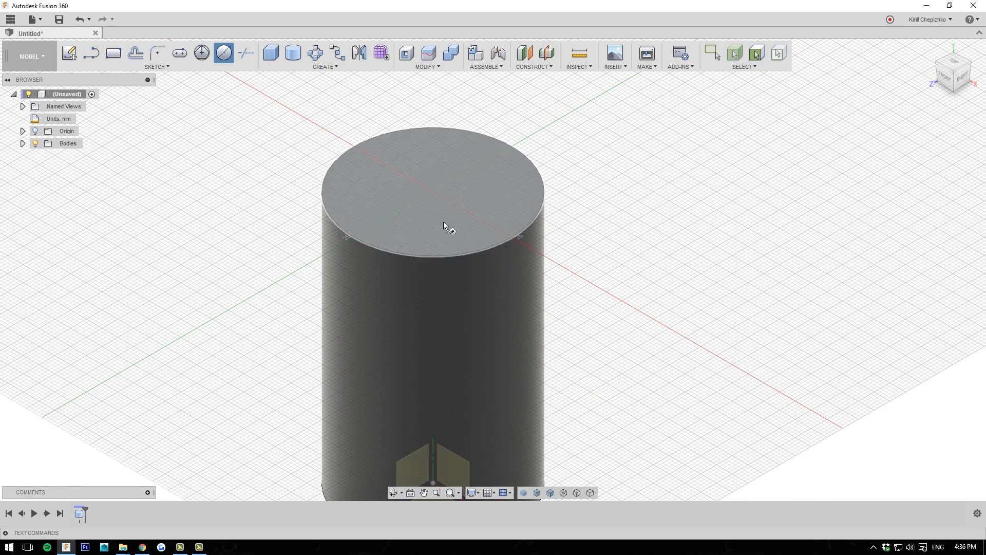
{"action": "left_click", "coordinate": [444, 226]}
{"action": "left_click", "coordinate": [424, 234]}
{"action": "left_click", "coordinate": [441, 247]}
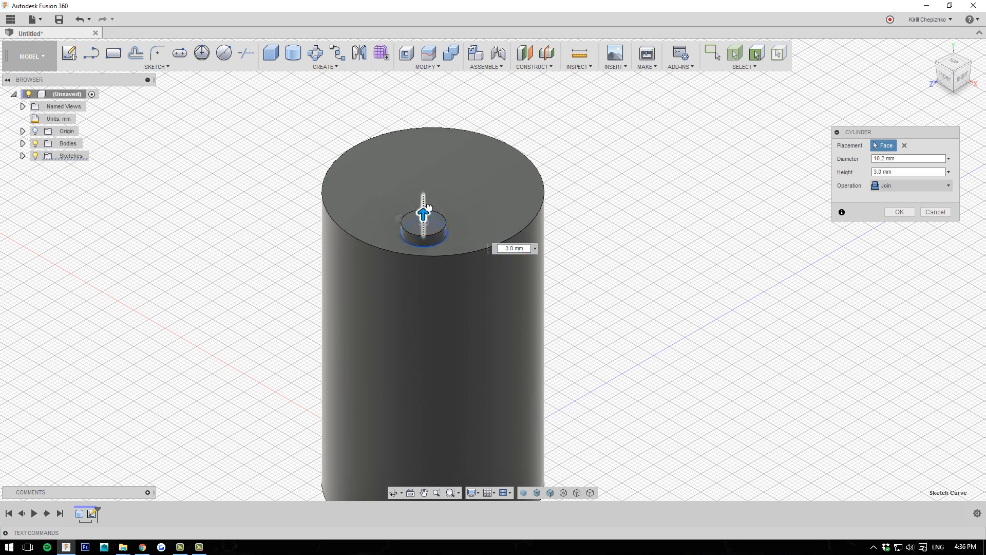
{"action": "left_click_drag", "start_coordinate": [428, 207], "coordinate": [422, 145]}
{"action": "scroll", "coordinate": [451, 226], "scroll_direction": "up", "scroll_amount": 3}
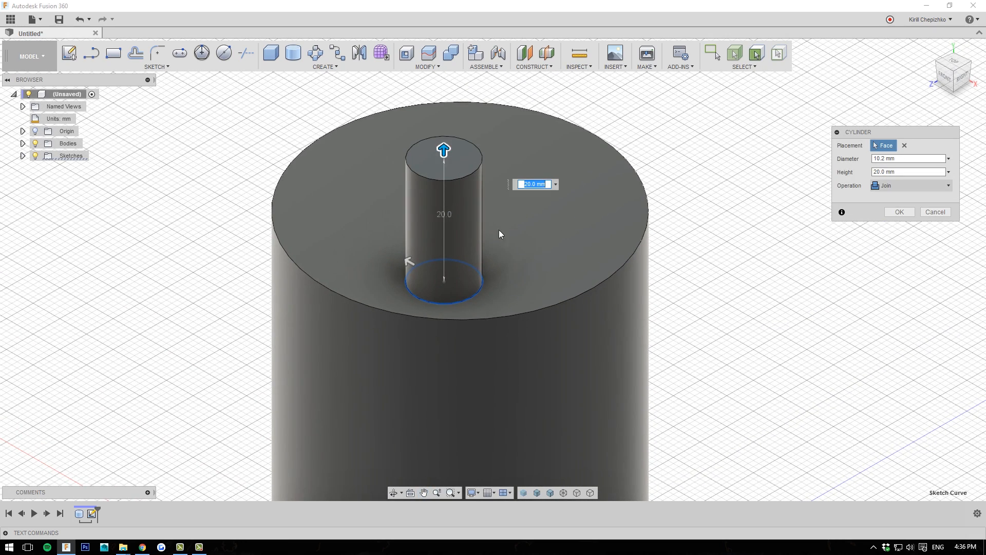
{"action": "left_click_drag", "start_coordinate": [441, 151], "coordinate": [435, 322]}
{"action": "left_click", "coordinate": [902, 224]}
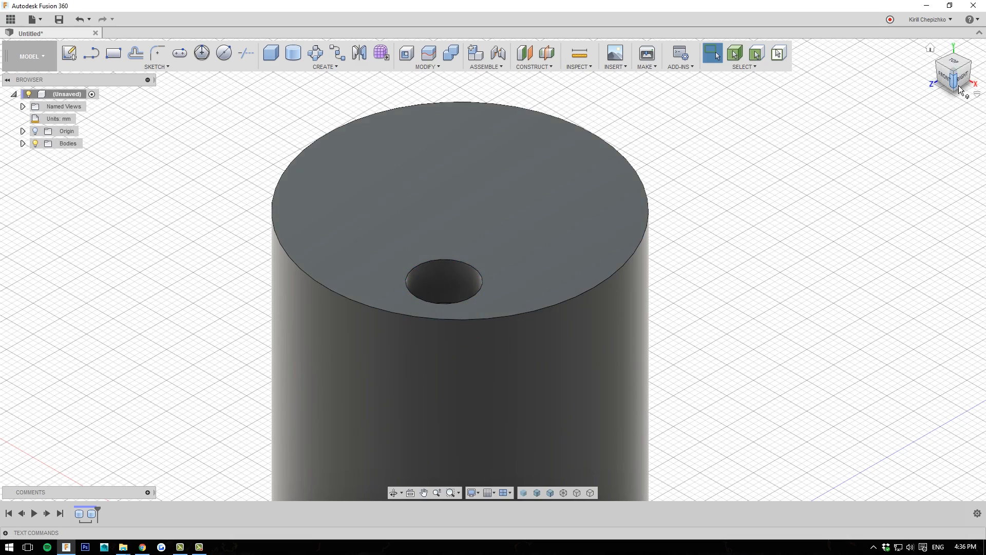
Start a Circular Pattern and try the Faces and Bodies pattern types on the cylinder with the hole
{"action": "mouse_move", "coordinate": [956, 85]}
{"action": "left_mouse_down"}
{"action": "mouse_move", "coordinate": [950, 115]}
{"action": "mouse_move", "coordinate": [968, 95]}
{"action": "left_mouse_up"}
{"action": "middle_click_drag", "start_coordinate": [711, 218], "coordinate": [533, 171]}
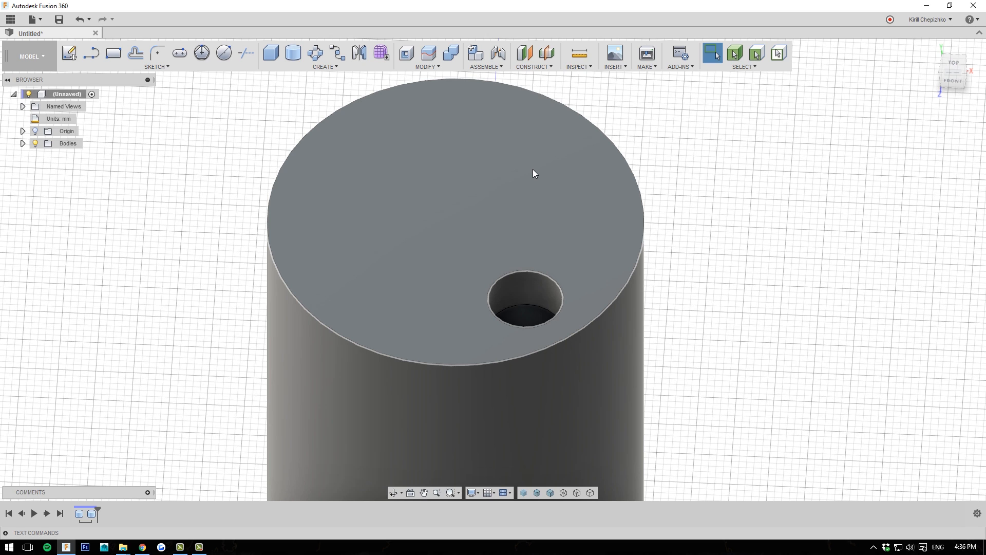
{"action": "middle_click_drag", "start_coordinate": [537, 176], "coordinate": [539, 186]}
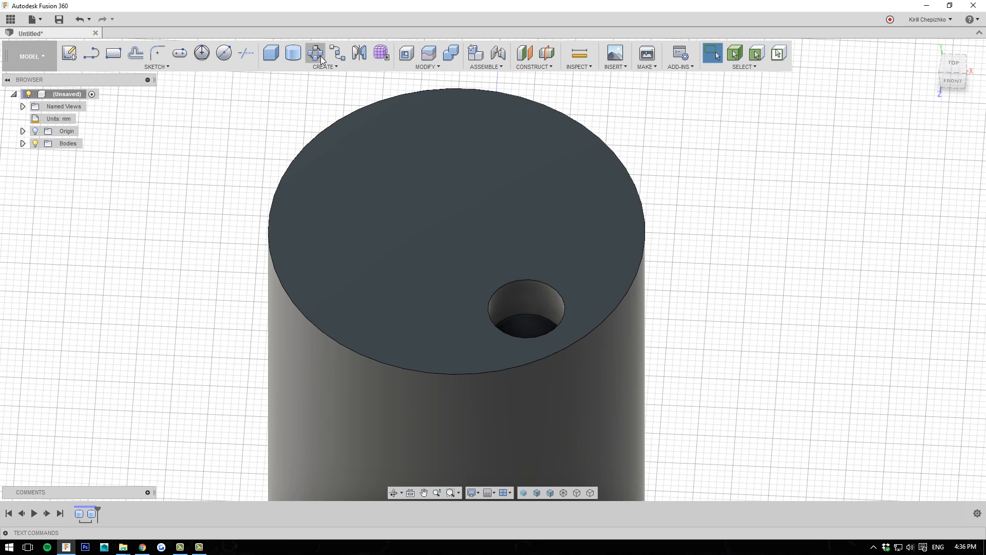
{"action": "left_click", "coordinate": [316, 53]}
{"action": "left_click", "coordinate": [899, 146]}
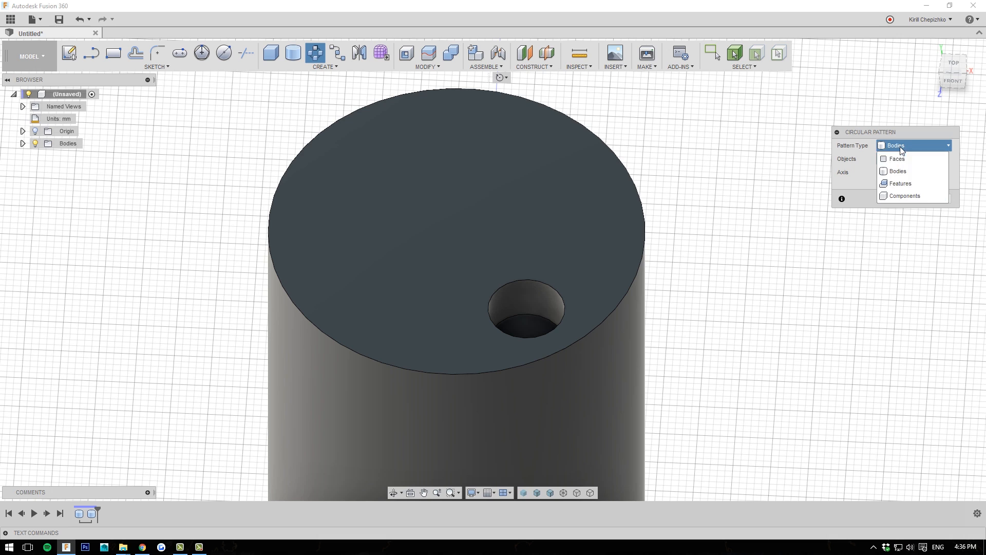
{"action": "left_click", "coordinate": [901, 161]}
{"action": "left_click", "coordinate": [906, 146]}
{"action": "left_click", "coordinate": [898, 160]}
{"action": "left_click", "coordinate": [908, 147]}
{"action": "left_click", "coordinate": [908, 170]}
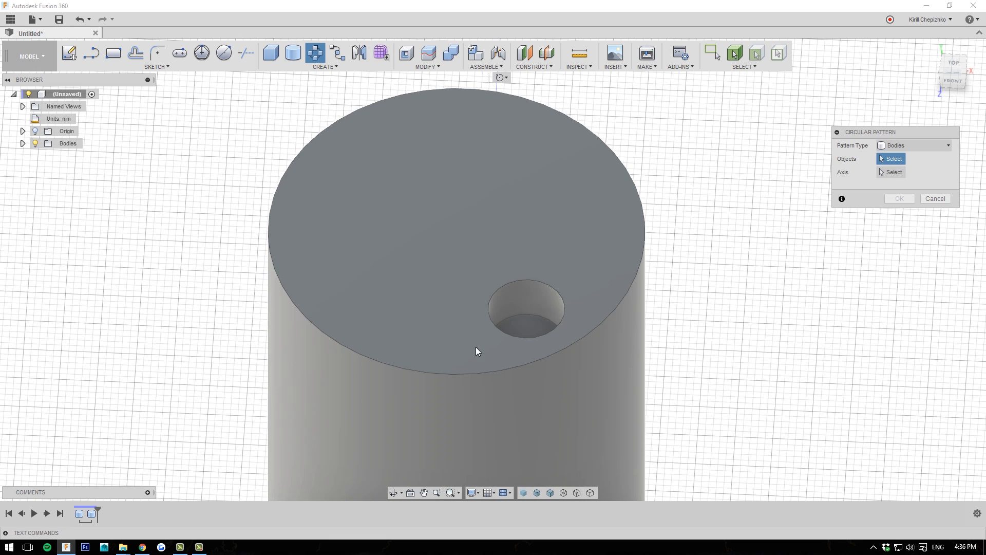
{"action": "left_click", "coordinate": [418, 256]}
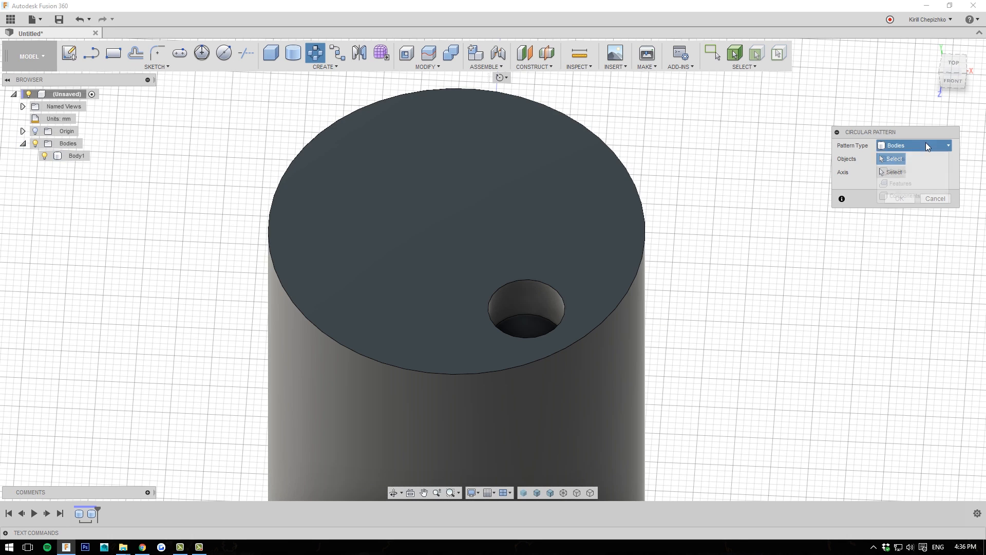
Define the circular pattern as type Faces, with the hole's inner wall as object and the cylinder's top edge as axis
{"action": "left_click", "coordinate": [926, 144]}
{"action": "left_click", "coordinate": [912, 157]}
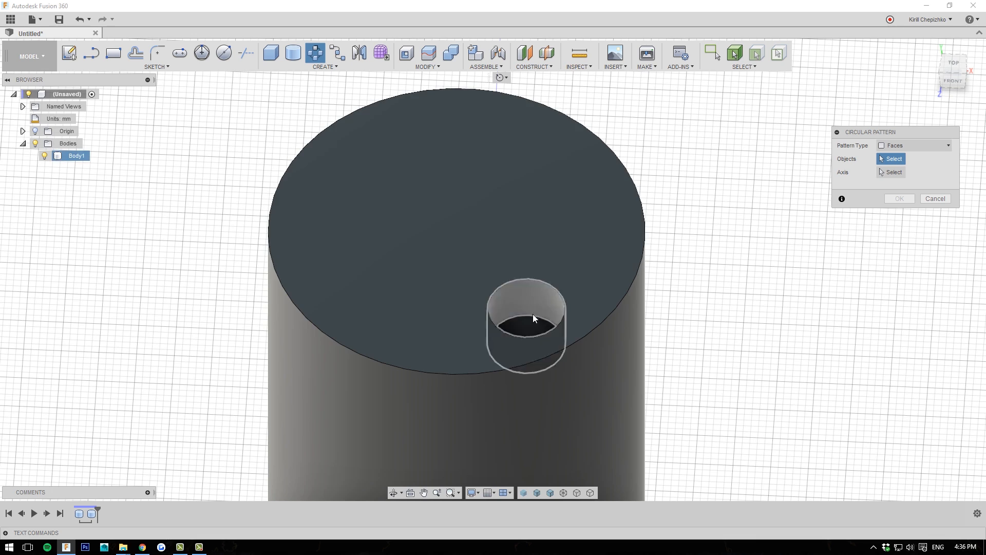
{"action": "left_click", "coordinate": [540, 308]}
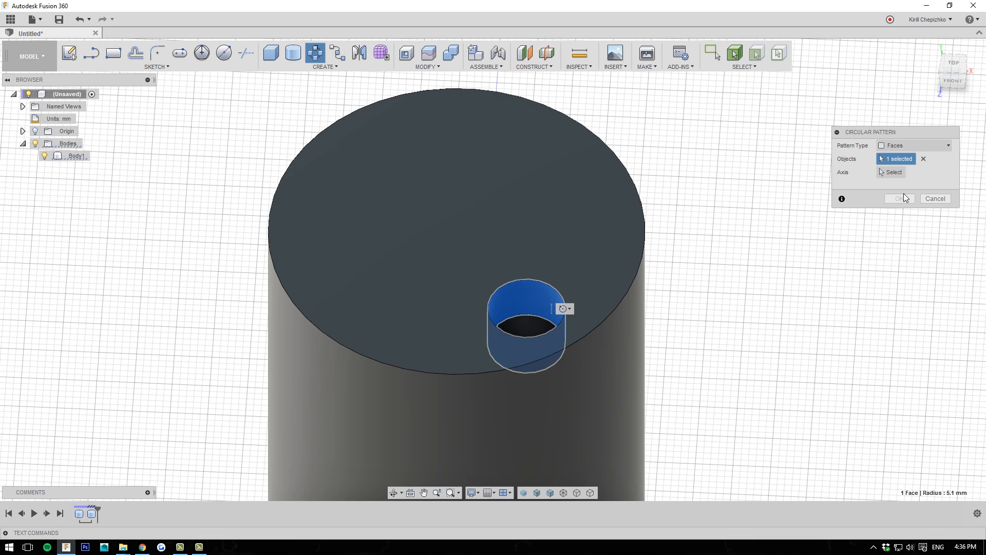
{"action": "left_click", "coordinate": [896, 173]}
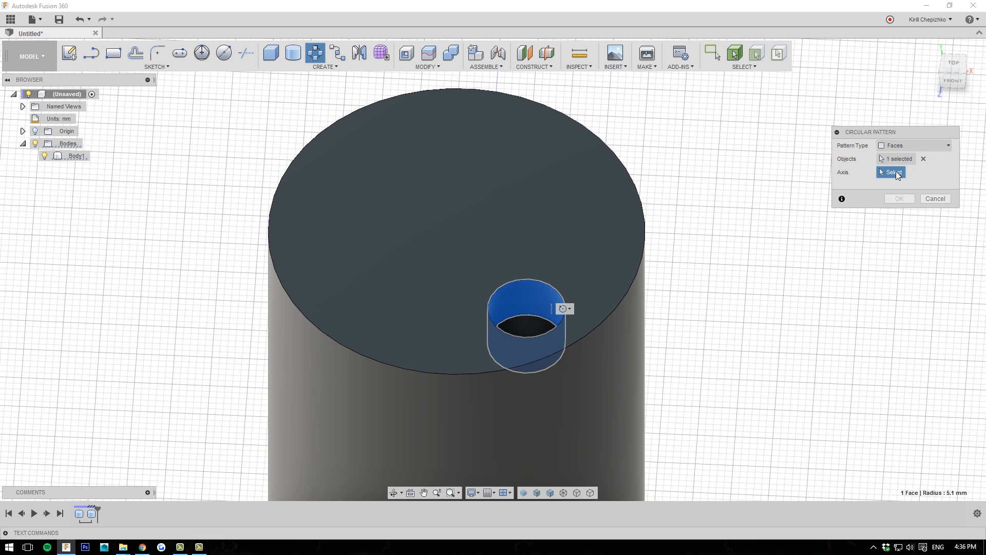
{"action": "left_click", "coordinate": [646, 241]}
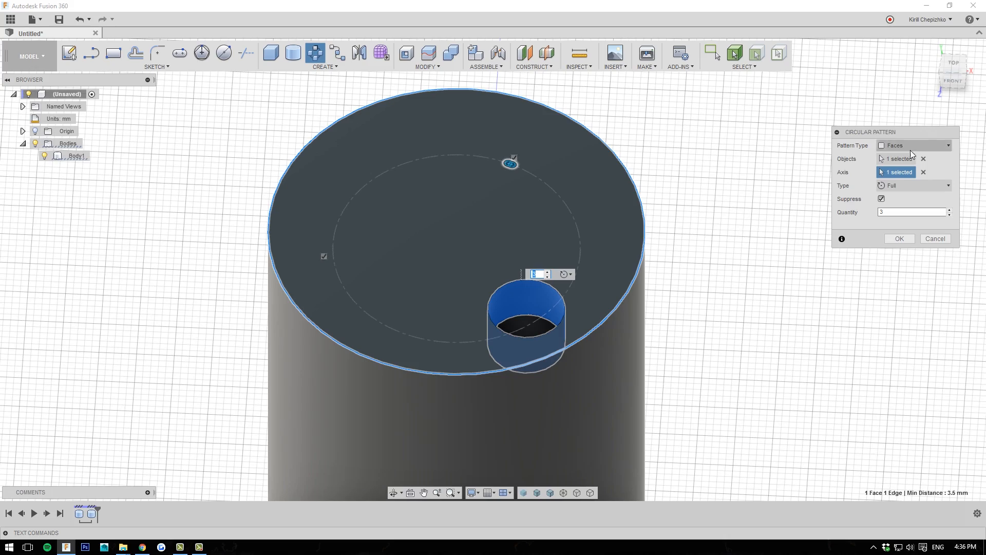
Set the hole's full circular pattern to quantity 4 and create it
{"action": "left_click", "coordinate": [954, 64]}
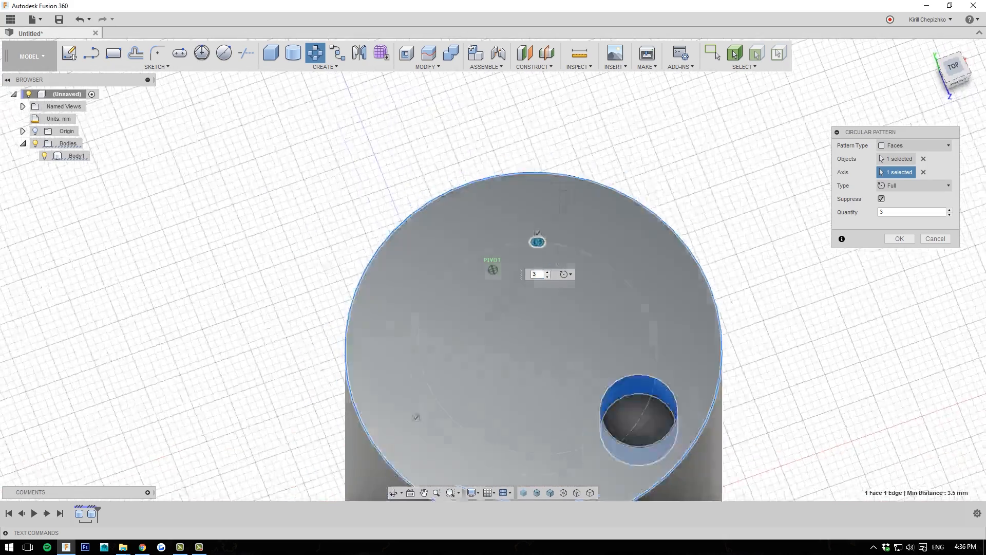
{"action": "left_click_drag", "start_coordinate": [952, 77], "coordinate": [957, 61]}
{"action": "scroll", "coordinate": [697, 187], "scroll_direction": "up", "scroll_amount": 1}
{"action": "middle_click_drag", "start_coordinate": [670, 190], "coordinate": [574, 216]}
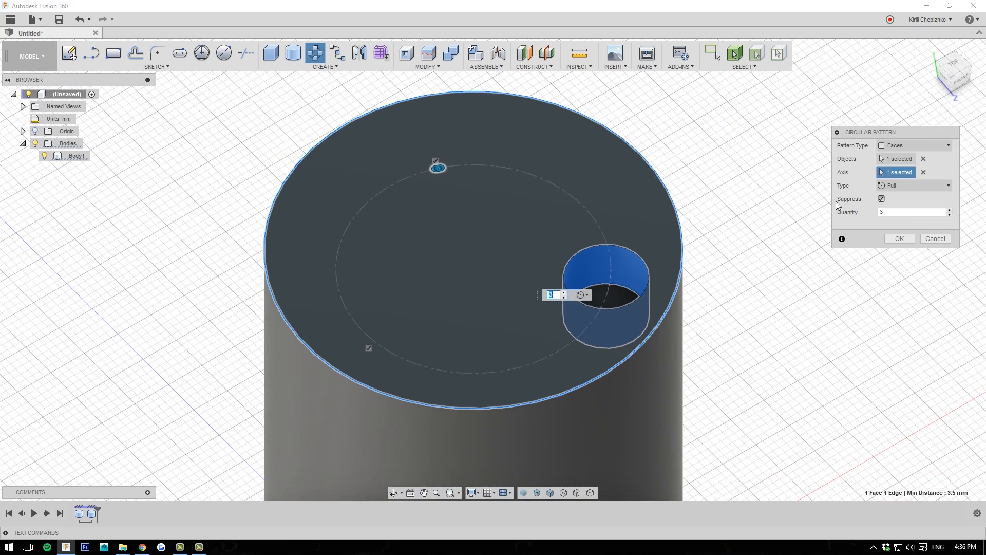
{"action": "left_click", "coordinate": [950, 210]}
{"action": "left_click_drag", "start_coordinate": [962, 73], "coordinate": [956, 76]}
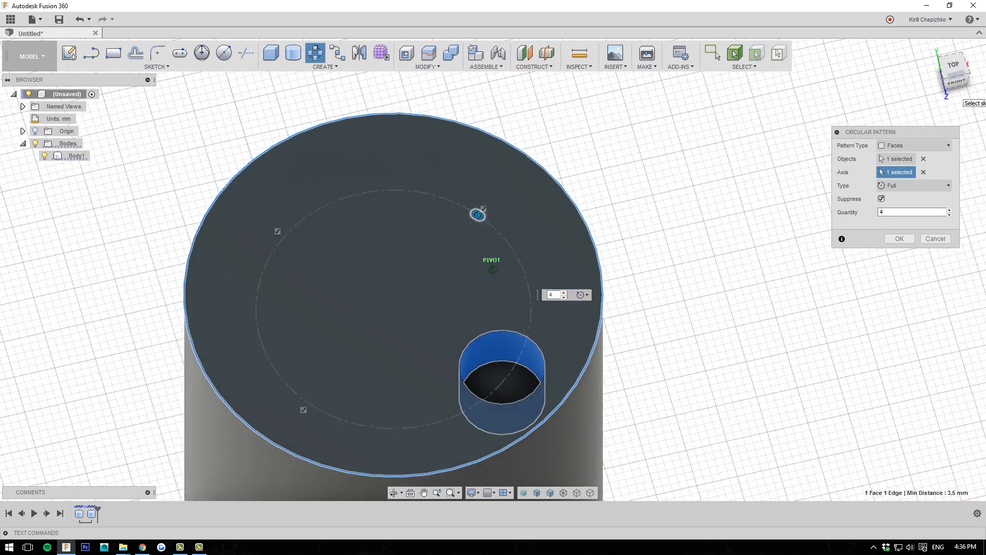
{"action": "left_click", "coordinate": [900, 237]}
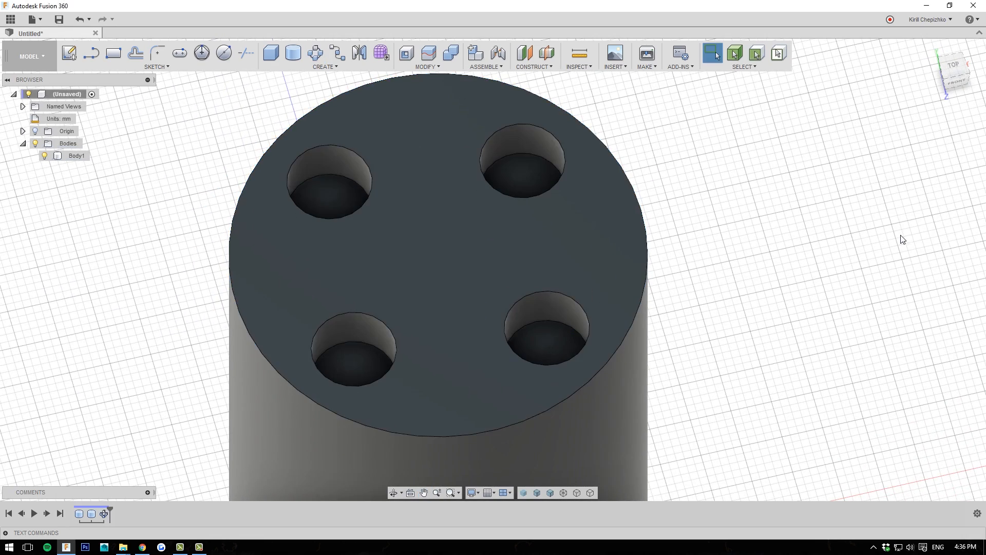
{"action": "scroll", "coordinate": [863, 253], "scroll_direction": "down", "scroll_amount": 4}
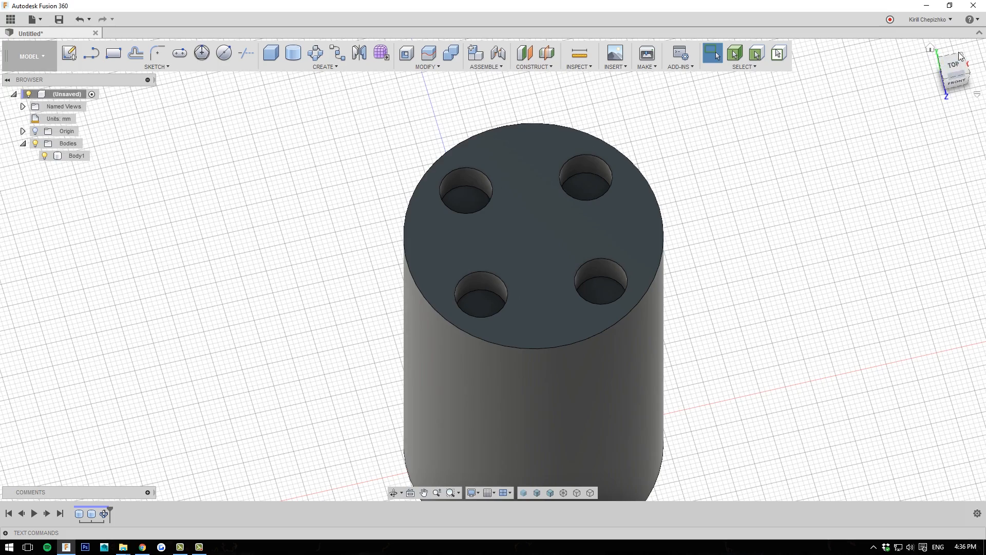
{"action": "left_click", "coordinate": [960, 56]}
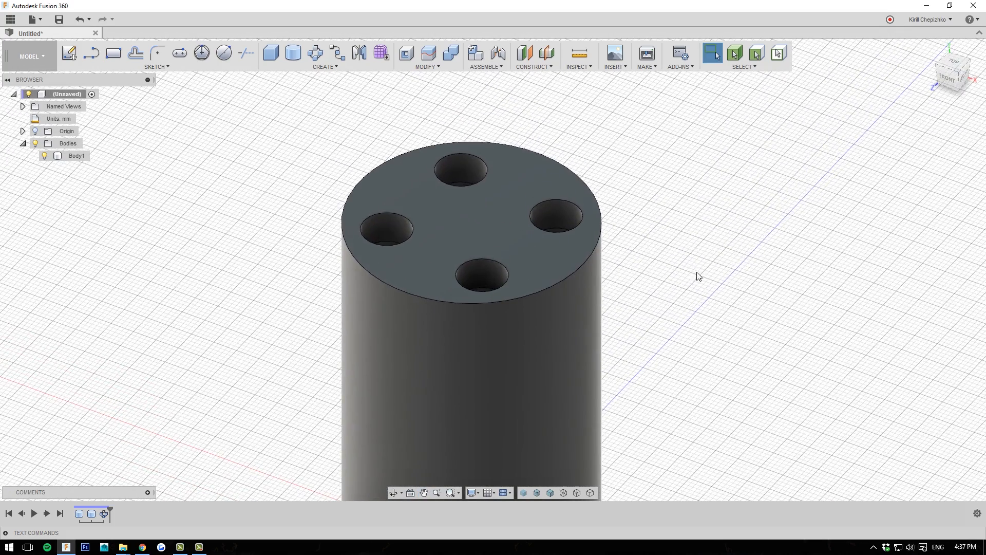
{"action": "left_click_drag", "start_coordinate": [948, 79], "coordinate": [949, 102]}
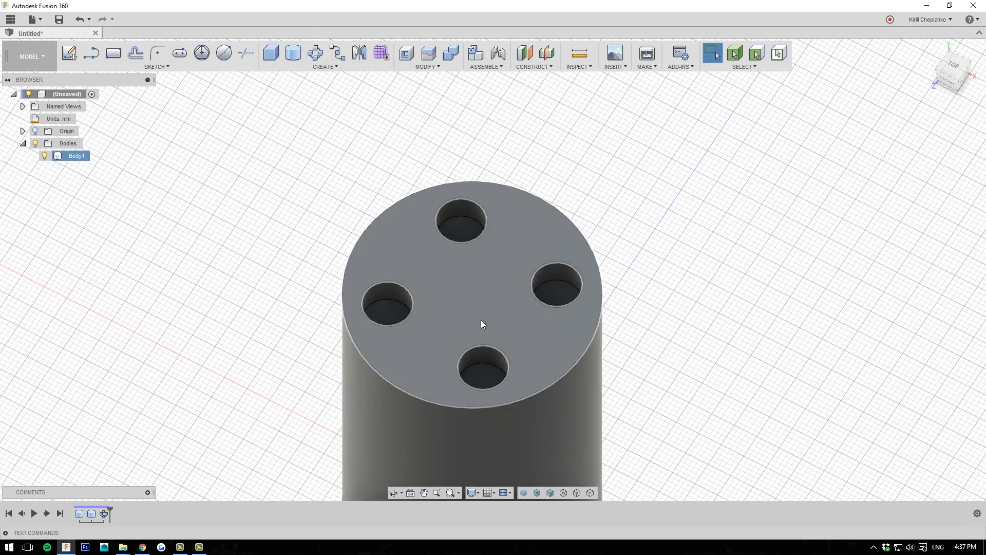